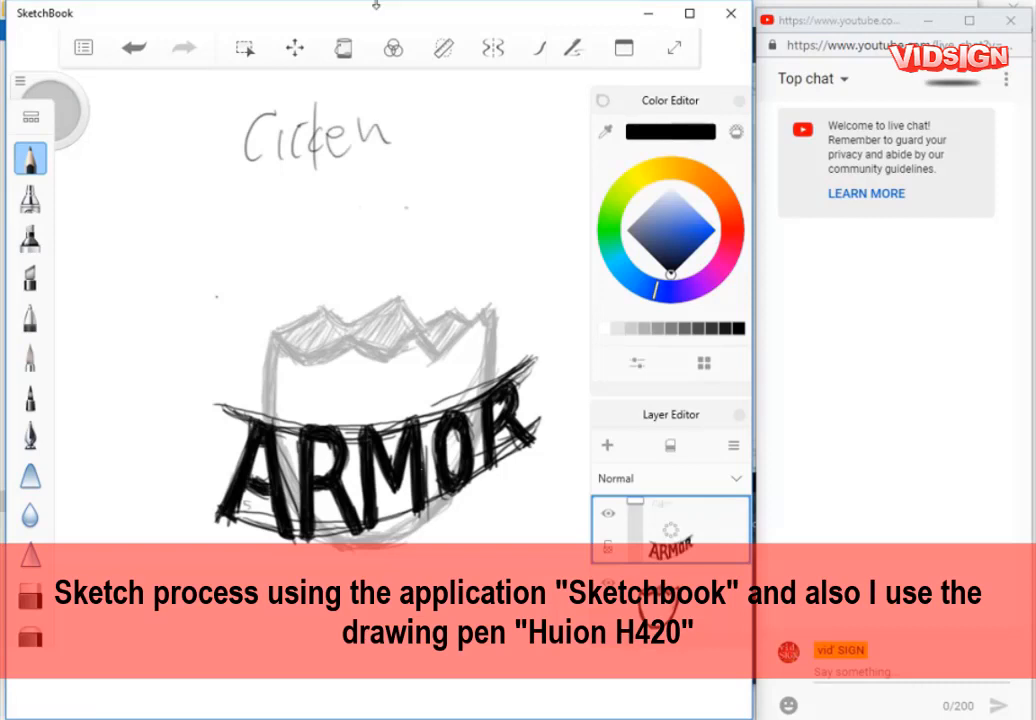
# - Add the missing h to the rough "Chicken" note and outline a large script C above the egg shell's rim
pyautogui.moveTo(257, 112); pyautogui.dragTo(272, 158)
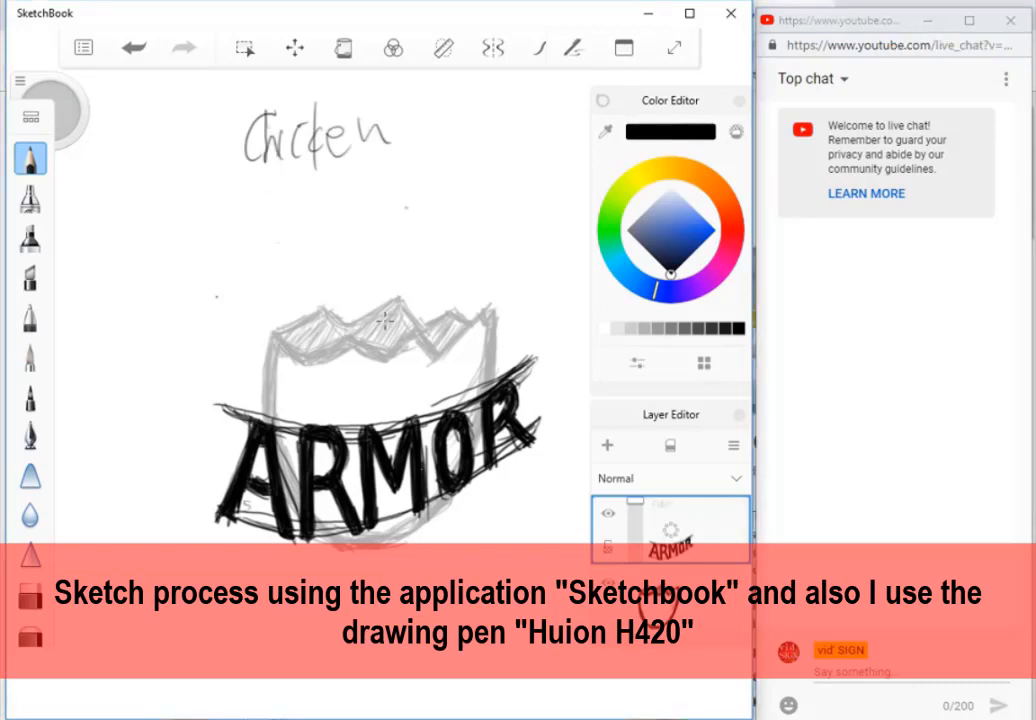
pyautogui.moveTo(287, 211)
pyautogui.mouseDown()
pyautogui.moveTo(297, 281)
pyautogui.moveTo(278, 249)
pyautogui.moveTo(258, 252)
pyautogui.moveTo(288, 279)
pyautogui.mouseUp()
pyautogui.moveTo(278, 209); pyautogui.dragTo(295, 290)
pyautogui.moveTo(283, 208)
pyautogui.mouseDown()
pyautogui.moveTo(278, 251)
pyautogui.moveTo(246, 305)
pyautogui.mouseUp()
pyautogui.moveTo(247, 290); pyautogui.dragTo(292, 280)
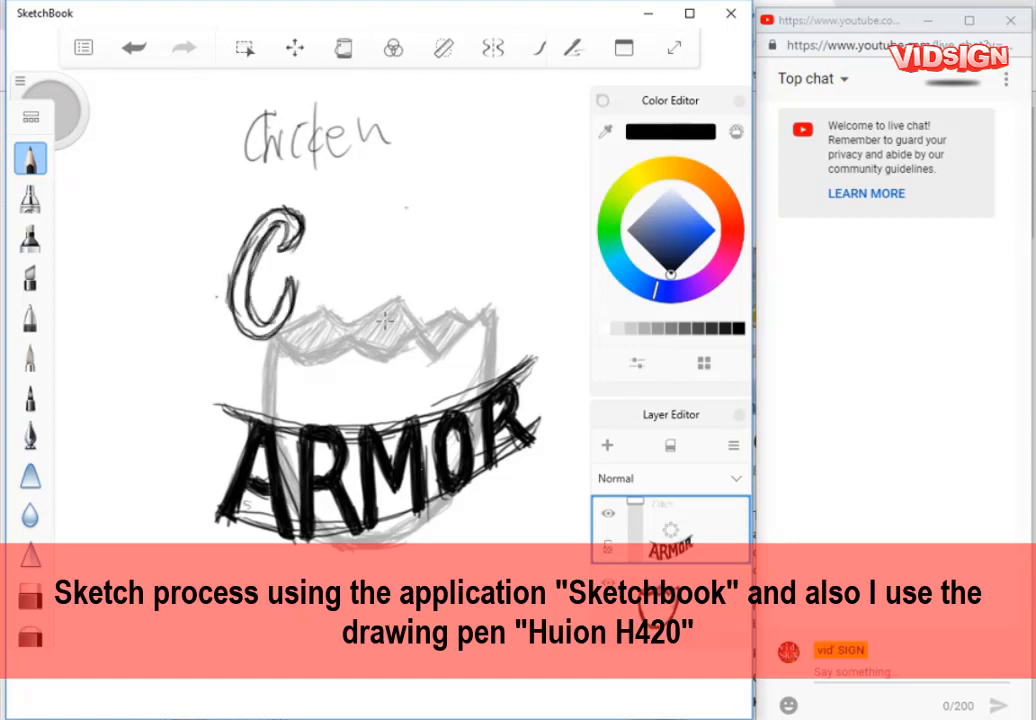
# - Sketch the remaining letters "hicken" beside the large C, with heavy strokes on "hick" and thin ones on "en", redoing misplaced strokes
pyautogui.hotkey('ctrl', 'z')
pyautogui.moveTo(330, 208)
pyautogui.mouseDown()
pyautogui.moveTo(301, 299)
pyautogui.moveTo(315, 289)
pyautogui.moveTo(333, 298)
pyautogui.mouseUp()
pyautogui.hotkey('ctrl', 'z')
pyautogui.moveTo(355, 253)
pyautogui.mouseDown()
pyautogui.moveTo(350, 296)
pyautogui.moveTo(384, 294)
pyautogui.mouseUp()
pyautogui.moveTo(431, 206); pyautogui.dragTo(391, 298)
pyautogui.moveTo(429, 243); pyautogui.dragTo(450, 306)
pyautogui.moveTo(433, 266)
pyautogui.mouseDown()
pyautogui.moveTo(456, 277)
pyautogui.moveTo(482, 250)
pyautogui.moveTo(502, 270)
pyautogui.moveTo(525, 269)
pyautogui.mouseUp()
pyautogui.hotkey('ctrl', 'z')
pyautogui.moveTo(341, 206); pyautogui.dragTo(304, 306)
pyautogui.moveTo(320, 286); pyautogui.dragTo(338, 256)
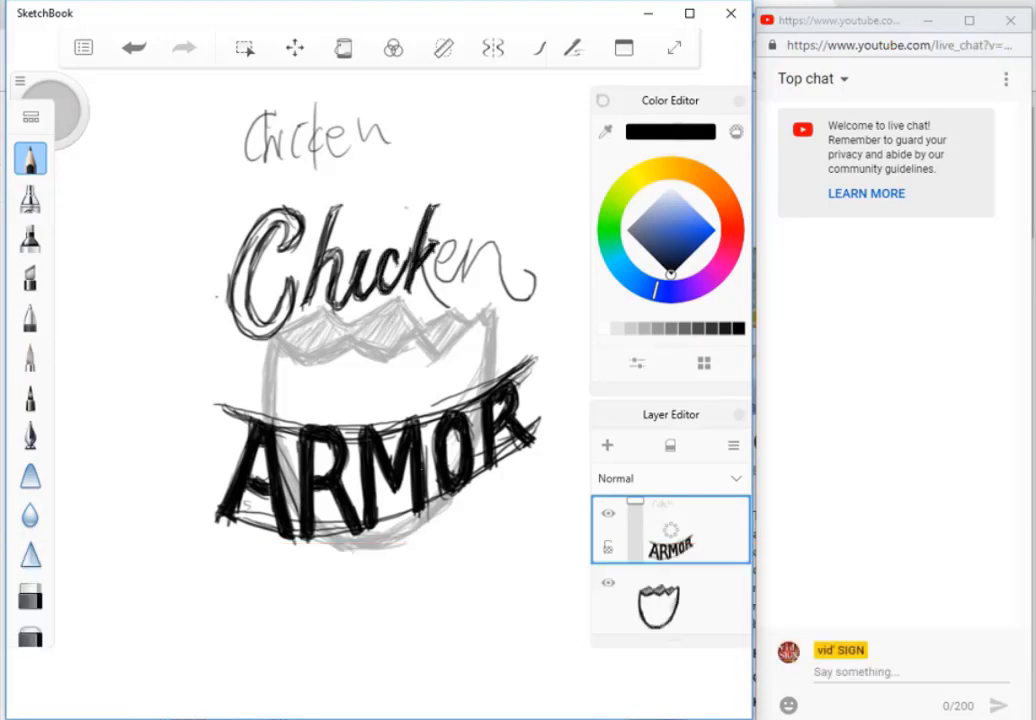
# - Thicken the letters "en" and the curled tail at the end of "Chicken"
pyautogui.moveTo(424, 247); pyautogui.dragTo(452, 304)
pyautogui.moveTo(437, 260)
pyautogui.mouseDown()
pyautogui.moveTo(454, 254)
pyautogui.moveTo(463, 272)
pyautogui.mouseUp()
pyautogui.moveTo(477, 234)
pyautogui.mouseDown()
pyautogui.moveTo(467, 275)
pyautogui.moveTo(508, 298)
pyautogui.moveTo(531, 272)
pyautogui.mouseUp()
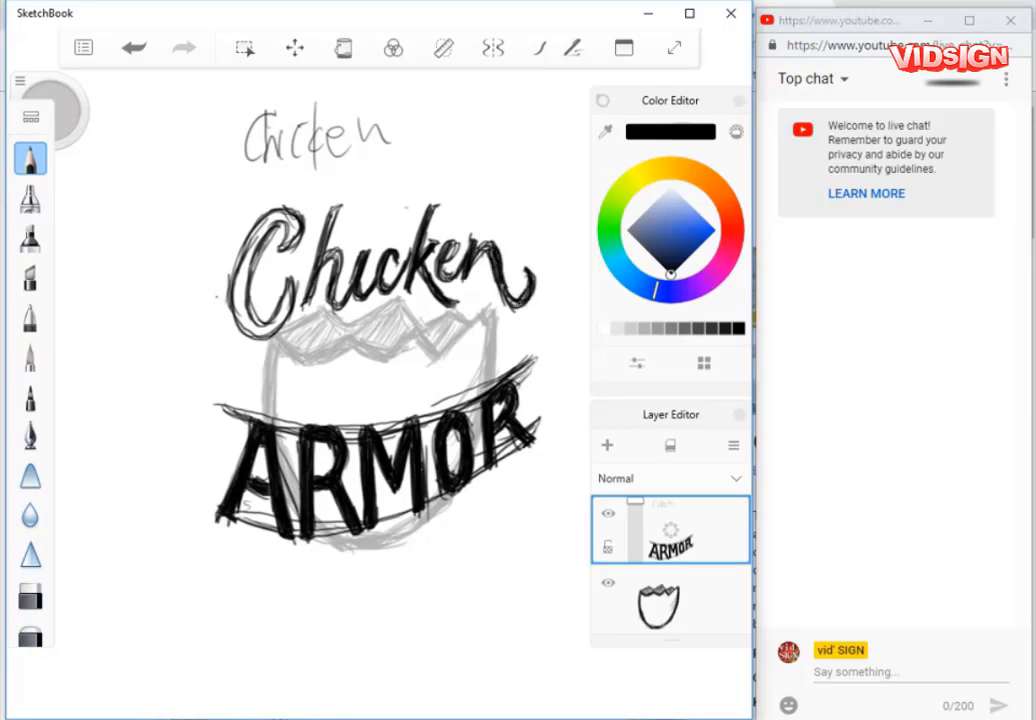
# - Fill in the outlined C with dense strokes and darken the remaining letters of "Chicken" to match
pyautogui.moveTo(285, 228); pyautogui.dragTo(252, 330)
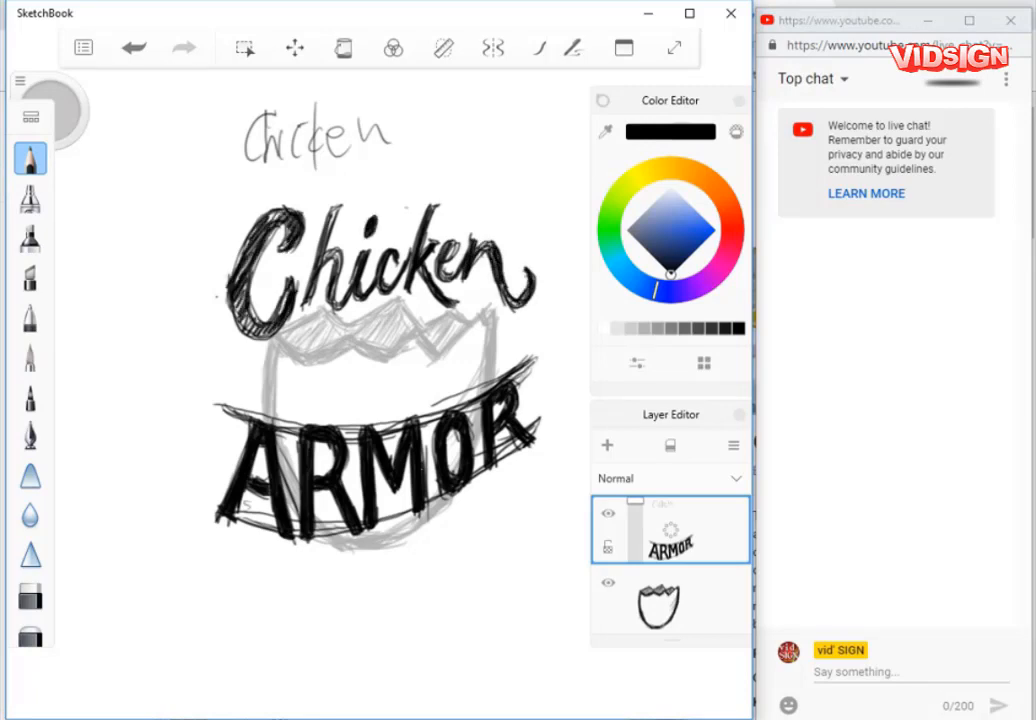
pyautogui.moveTo(283, 212)
pyautogui.mouseDown()
pyautogui.moveTo(235, 314)
pyautogui.moveTo(291, 287)
pyautogui.mouseUp()
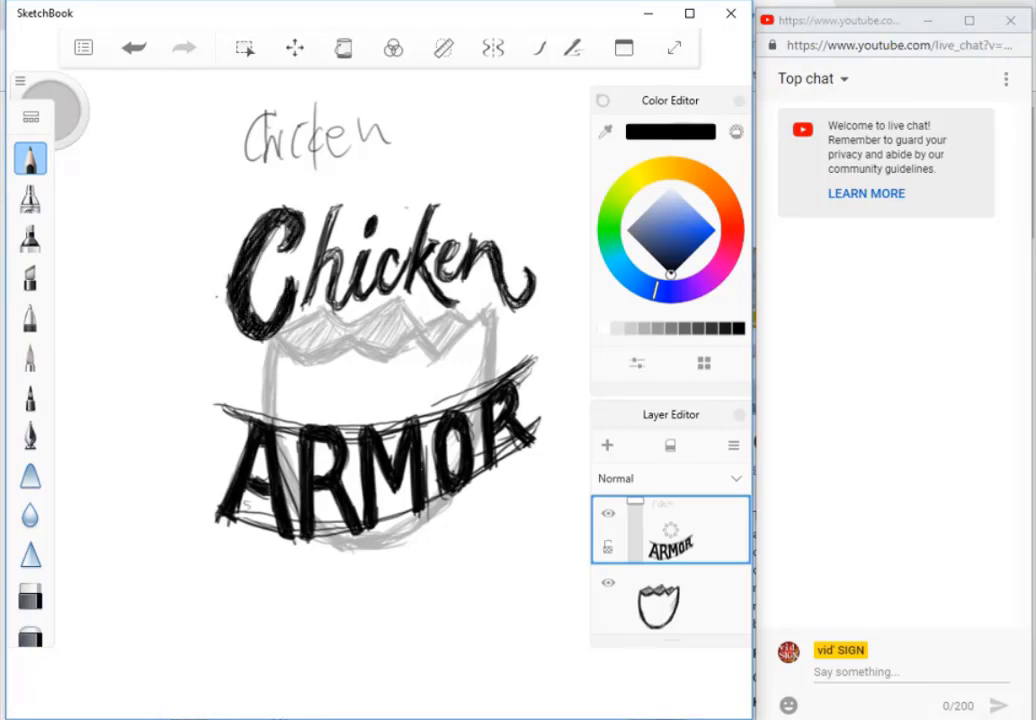
pyautogui.moveTo(338, 205)
pyautogui.mouseDown()
pyautogui.moveTo(310, 282)
pyautogui.moveTo(350, 302)
pyautogui.mouseUp()
pyautogui.moveTo(431, 214)
pyautogui.mouseDown()
pyautogui.moveTo(419, 256)
pyautogui.moveTo(458, 282)
pyautogui.moveTo(530, 289)
pyautogui.mouseUp()
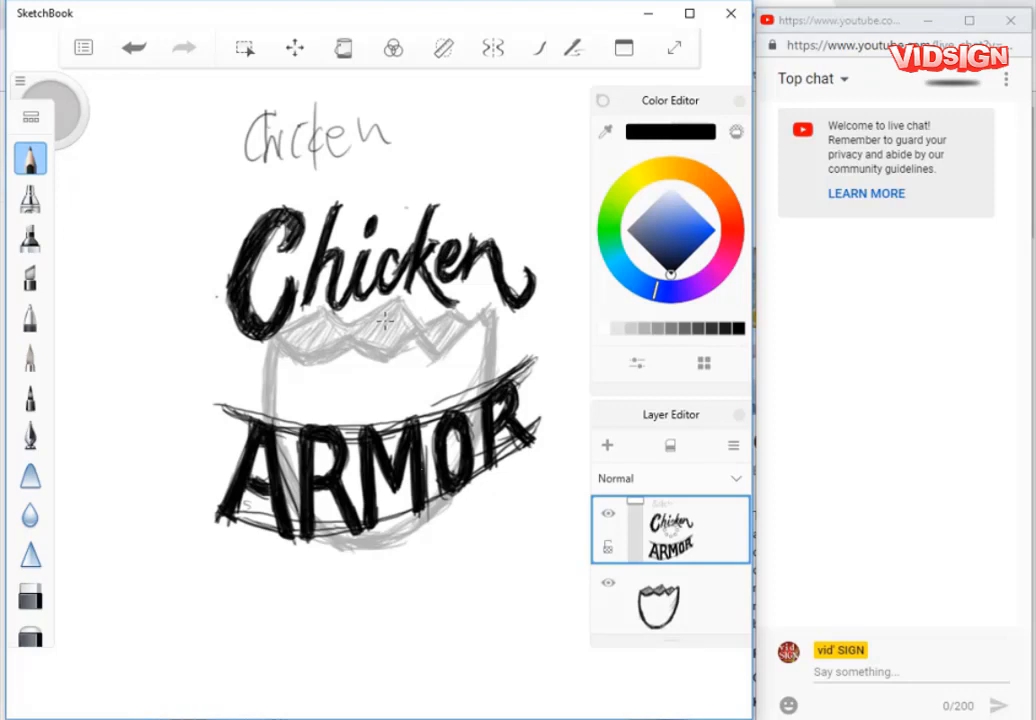
# - Nudge the lettering down slightly and move the word "Chicken" closer to "ARMOR", over the egg shell's jagged rim
pyautogui.click(245, 48)
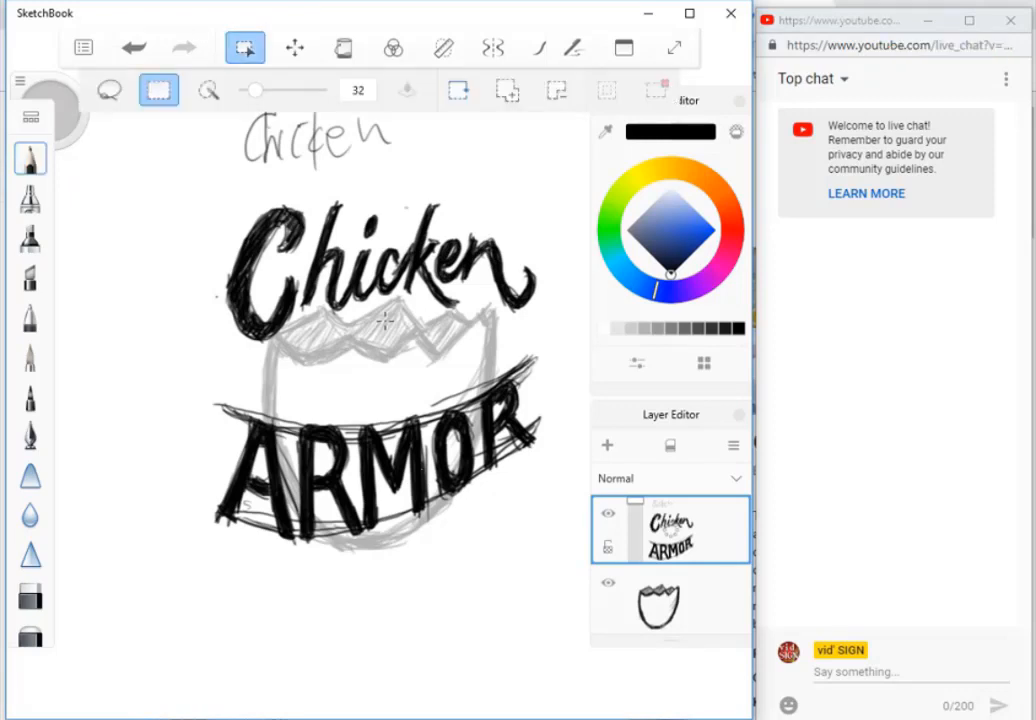
pyautogui.click(295, 48)
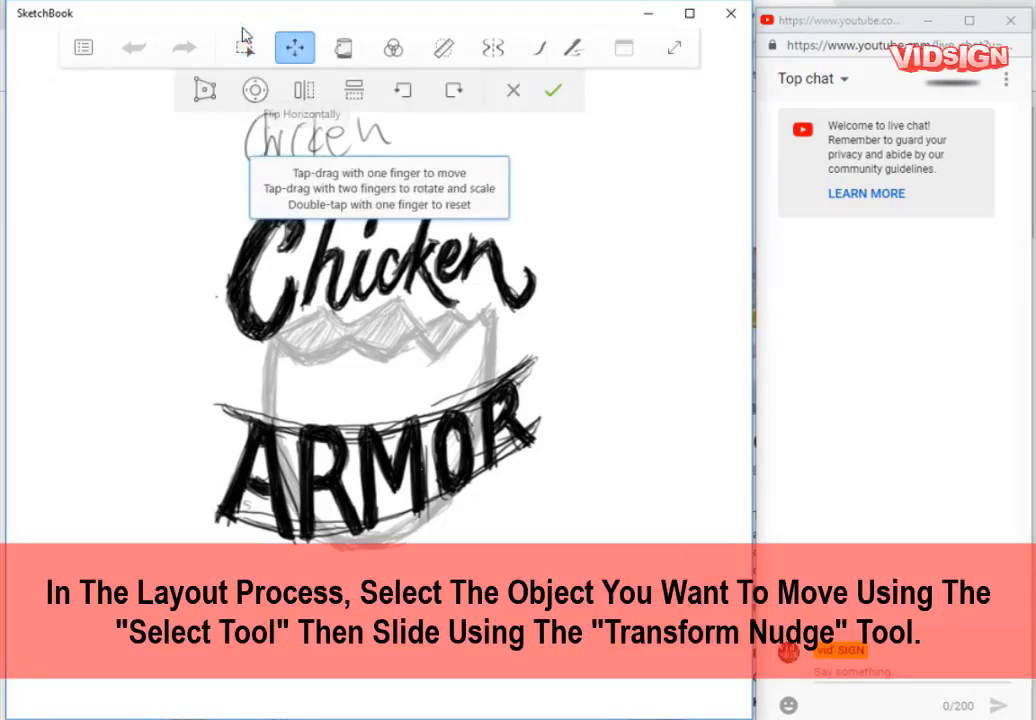
pyautogui.click(255, 90)
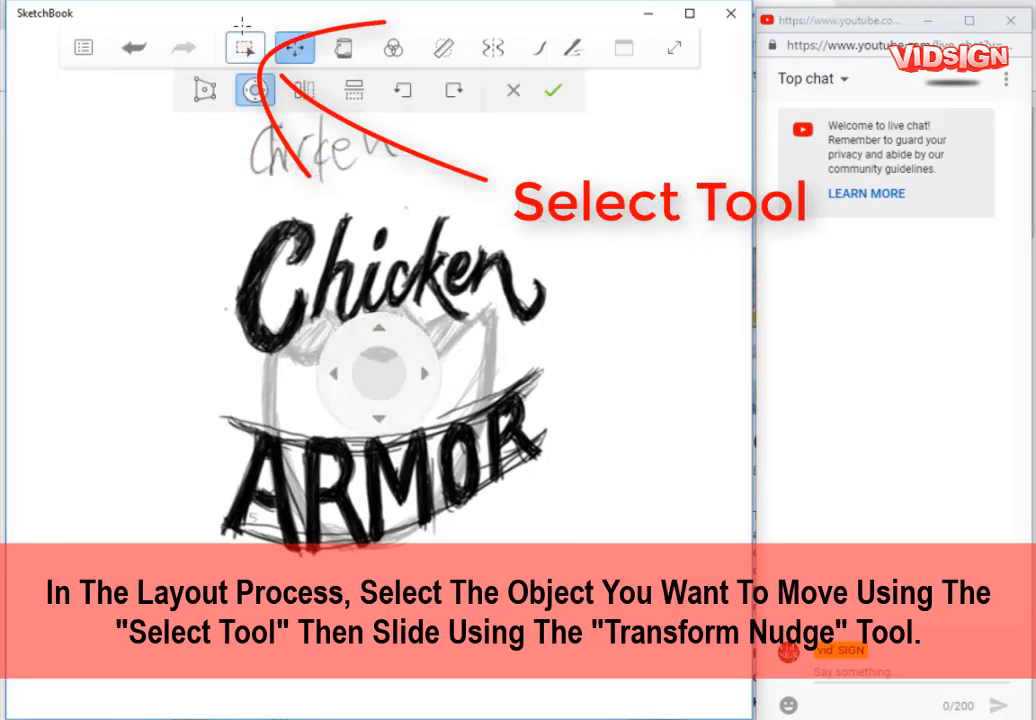
pyautogui.moveTo(379, 416); pyautogui.dragTo(379, 428)
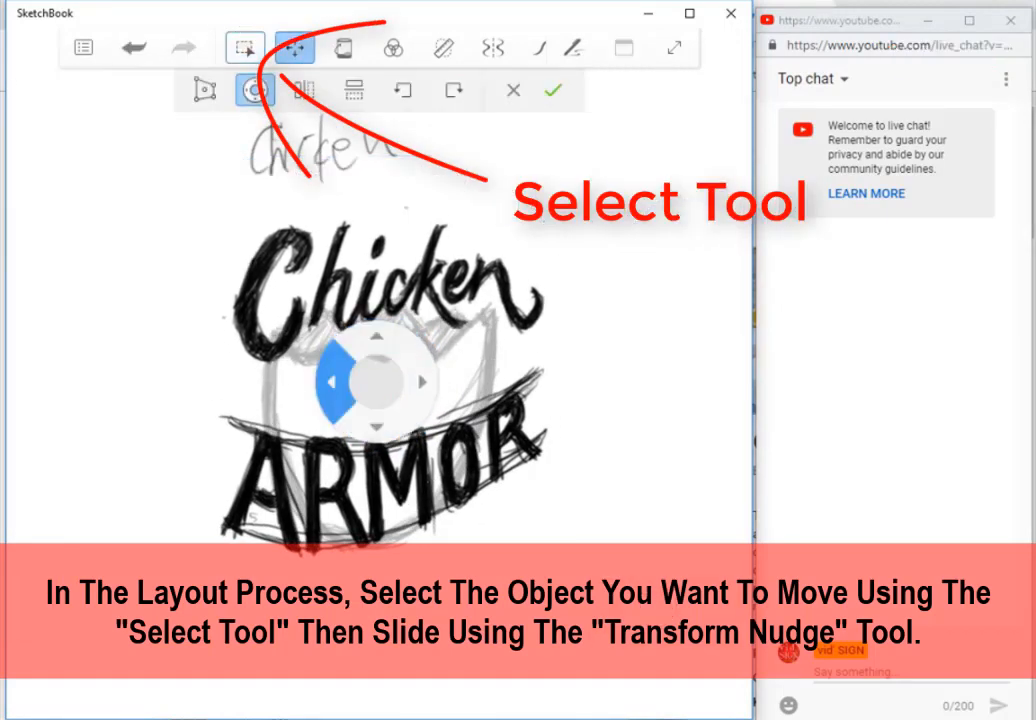
pyautogui.moveTo(334, 382); pyautogui.dragTo(324, 382)
pyautogui.moveTo(369, 425); pyautogui.dragTo(359, 497)
pyautogui.moveTo(359, 453); pyautogui.dragTo(509, 470)
pyautogui.click(553, 90)
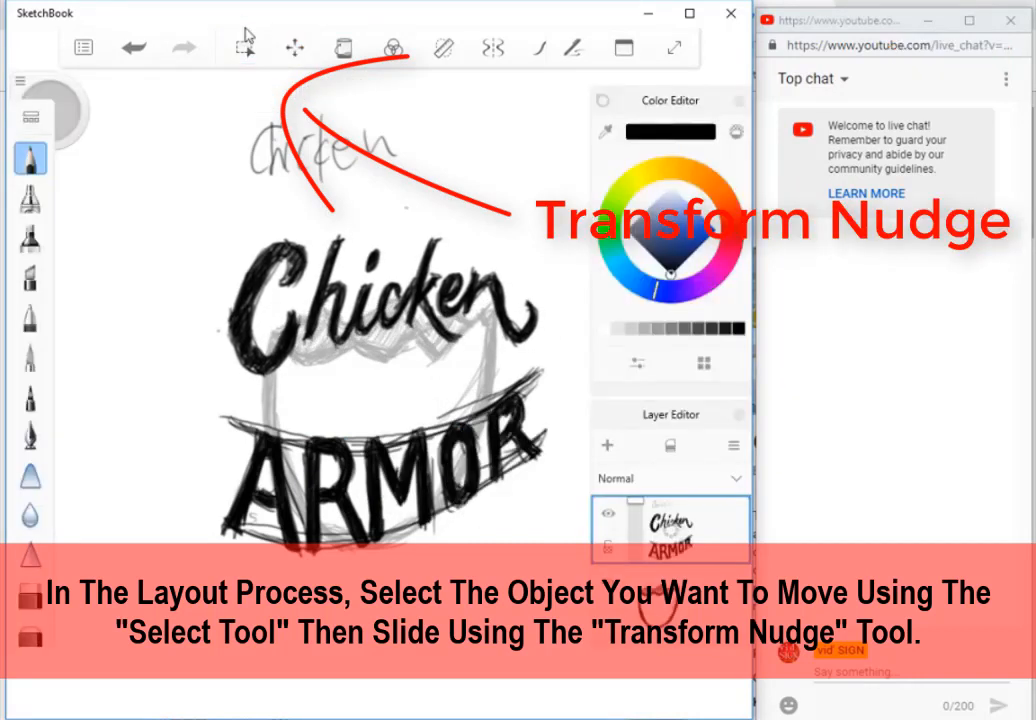
# - Raise the egg shell layer's opacity, then lasso the word "Chicken" and nudge it a little further down
pyautogui.moveTo(662, 600); pyautogui.dragTo(705, 600)
pyautogui.click(245, 47)
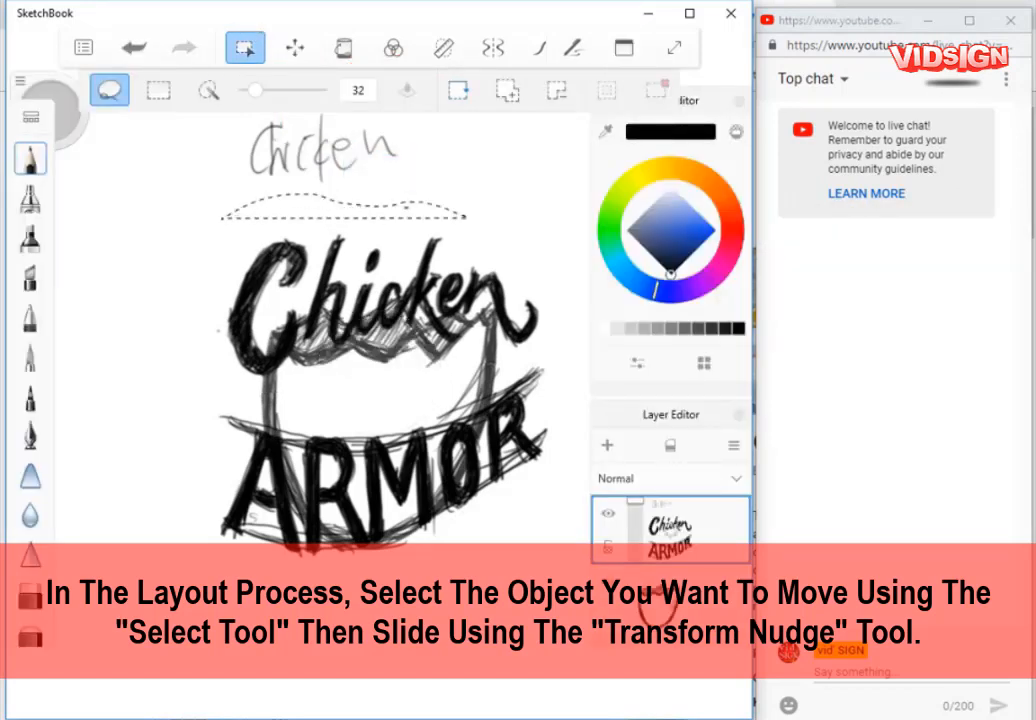
pyautogui.moveTo(465, 217); pyautogui.dragTo(222, 217)
pyautogui.click(295, 47)
pyautogui.click(255, 90)
pyautogui.moveTo(379, 393); pyautogui.dragTo(380, 466)
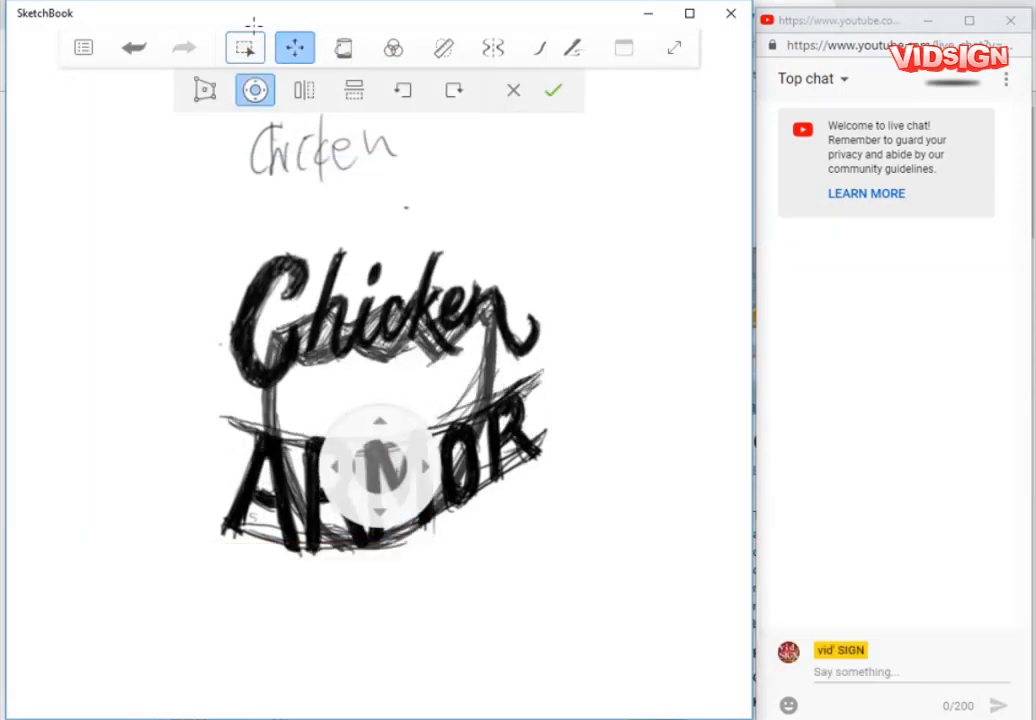
pyautogui.press('Return')
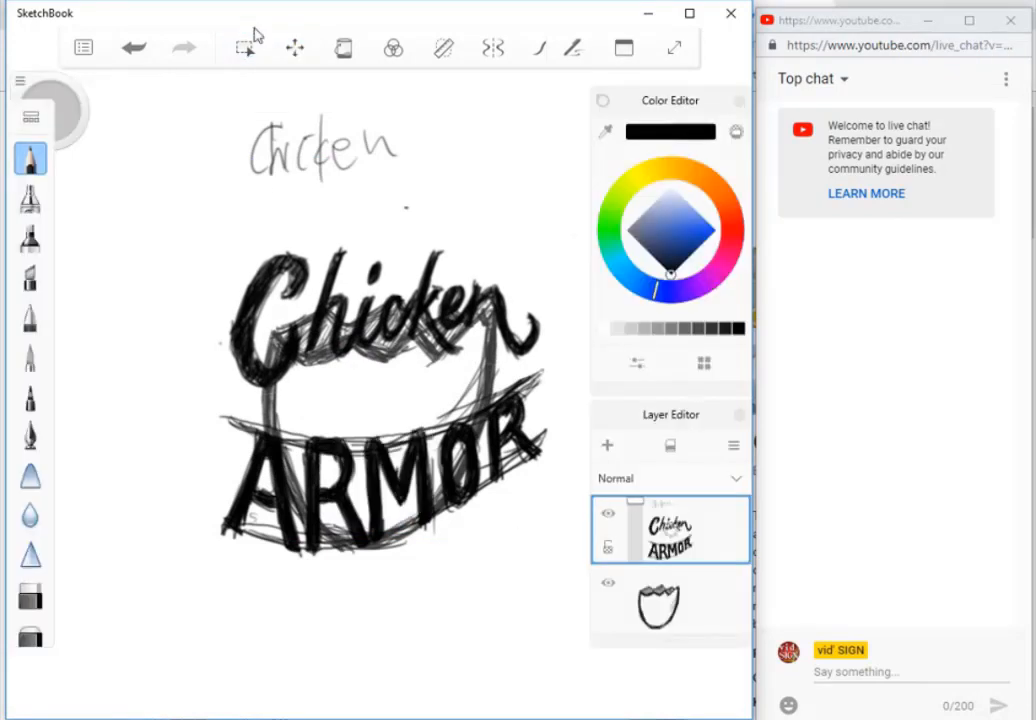
pyautogui.hotkey('alt', 'Tab')
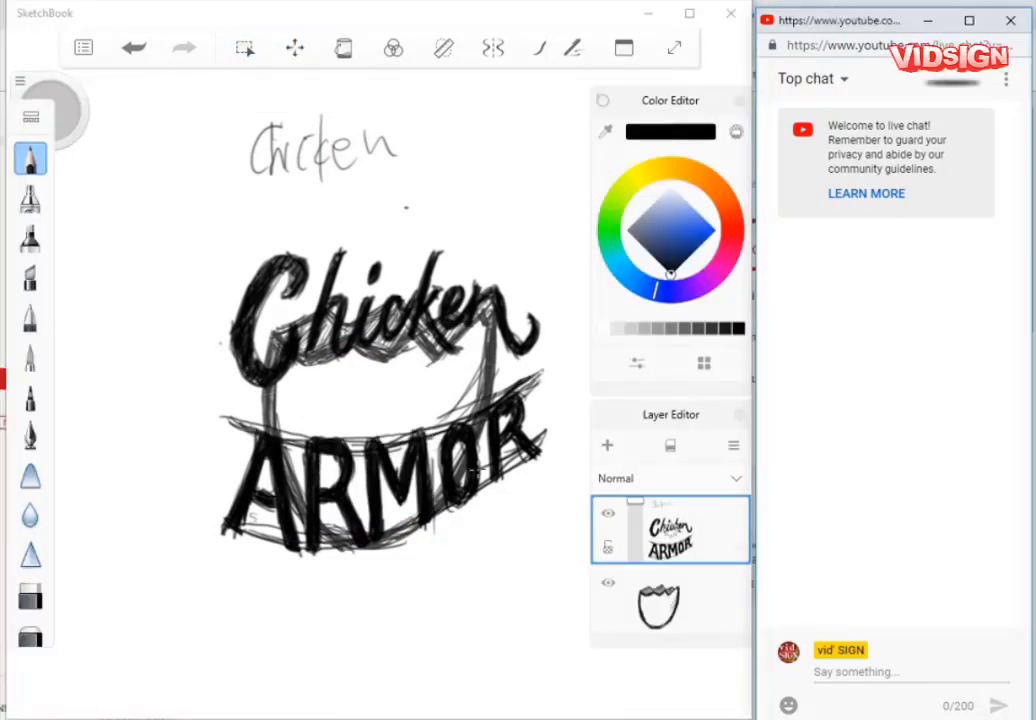
pyautogui.hotkey('alt', 'Tab')
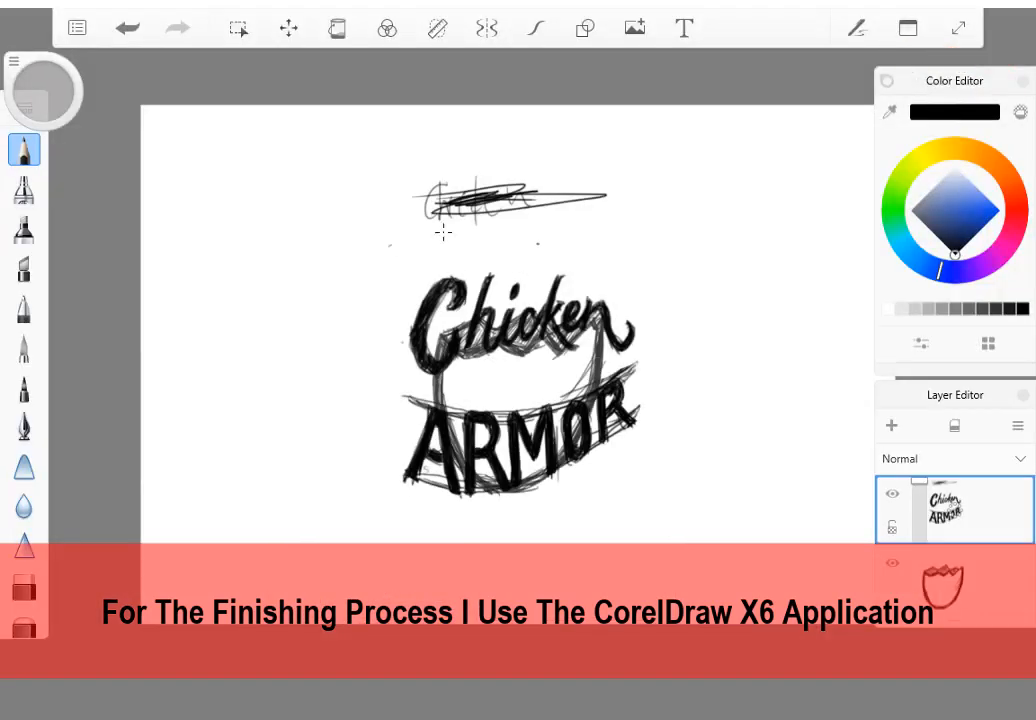
# - Draw a loose loop around the finished Chicken ARMOR sketch and toggle the visibility of the lettering and egg layers
pyautogui.moveTo(390, 240)
pyautogui.mouseDown()
pyautogui.moveTo(513, 562)
pyautogui.moveTo(300, 250)
pyautogui.moveTo(540, 238)
pyautogui.mouseUp()
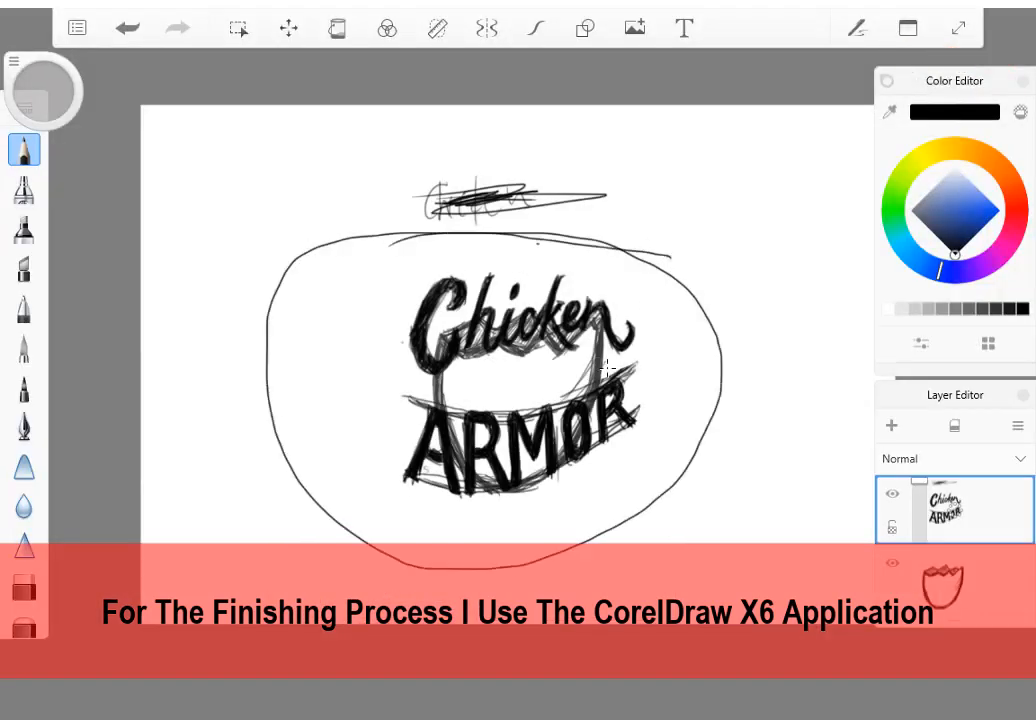
pyautogui.click(891, 493)
pyautogui.click(891, 493)
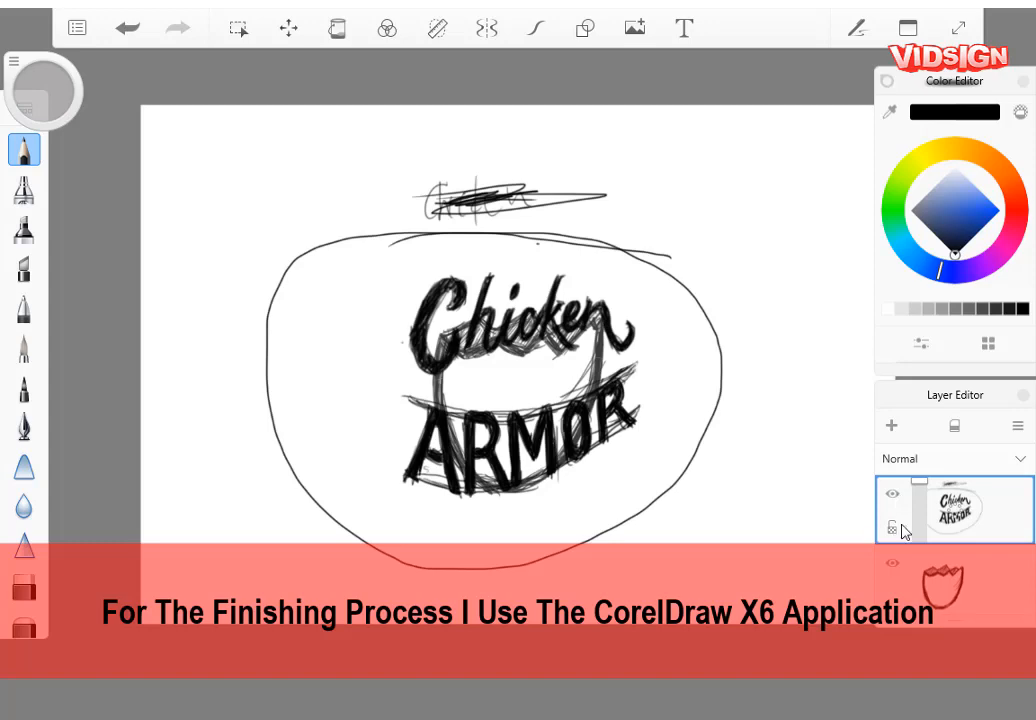
pyautogui.click(892, 563)
pyautogui.click(892, 563)
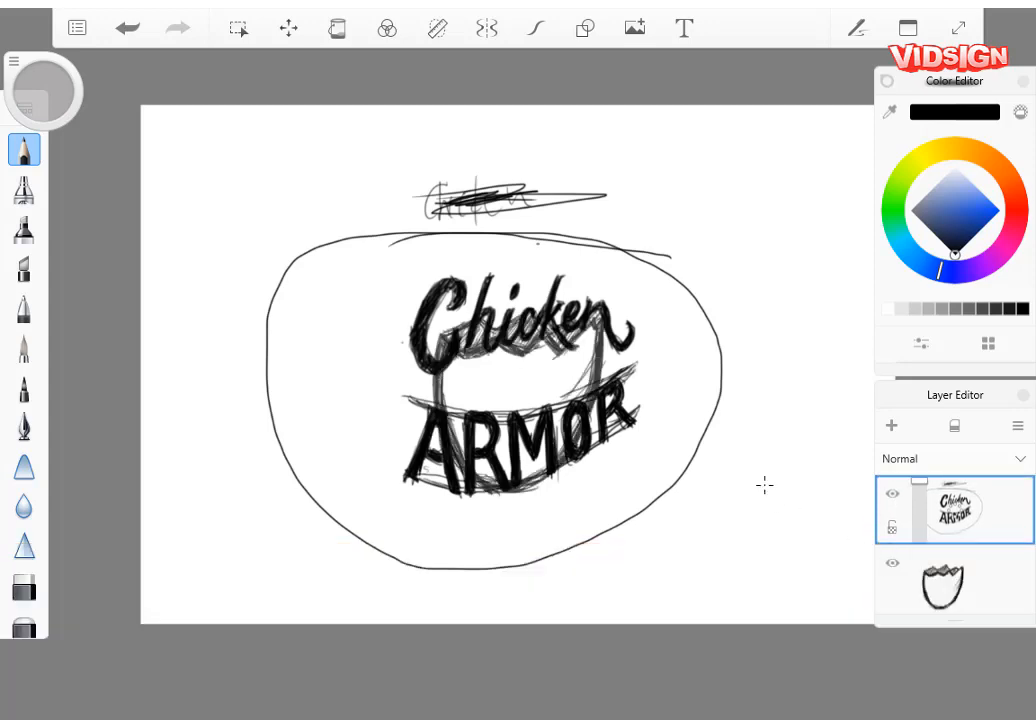
# - Capture a rectangular screenshot of just the Chicken ARMOR sketch and minimise the FastStone Editor
pyautogui.press('ctrl+Print')
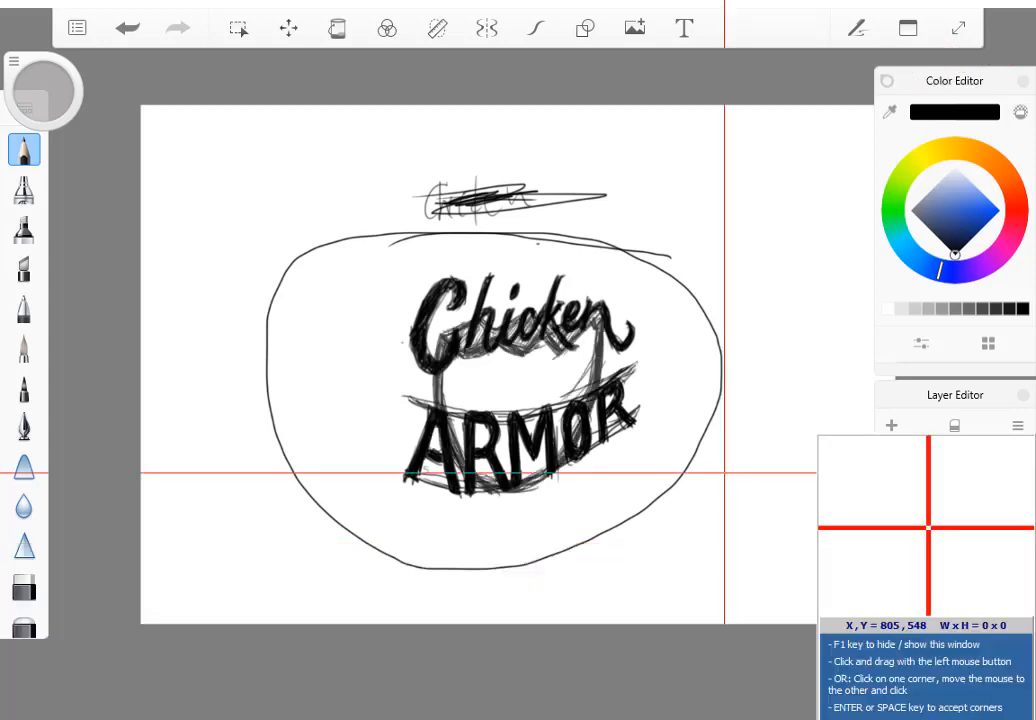
pyautogui.moveTo(389, 261); pyautogui.dragTo(649, 507)
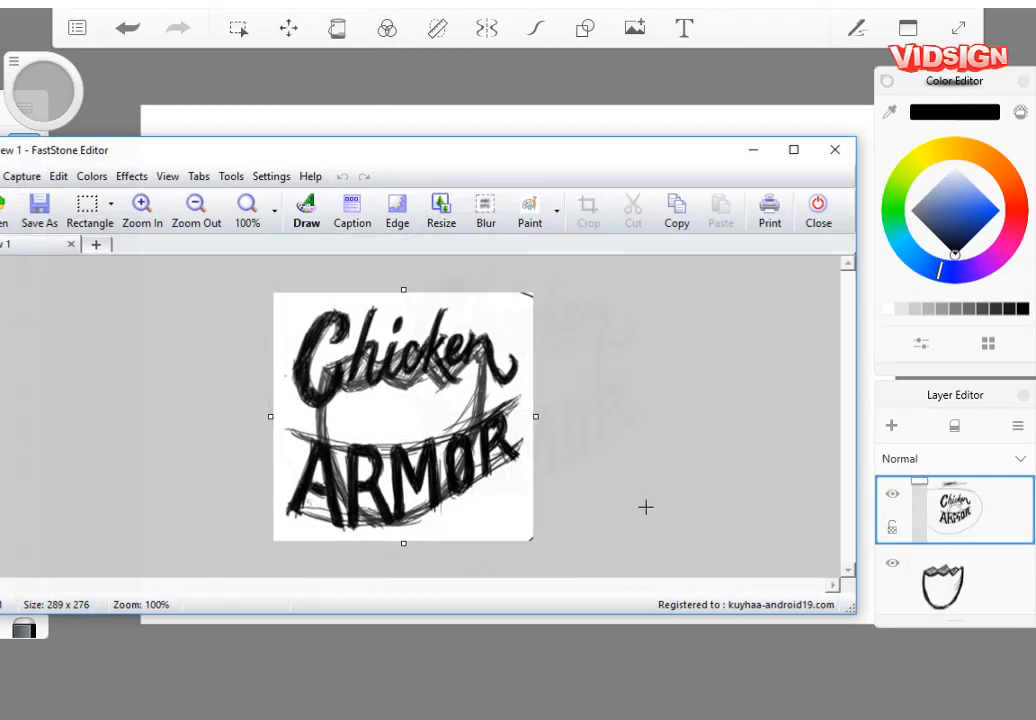
pyautogui.click(755, 153)
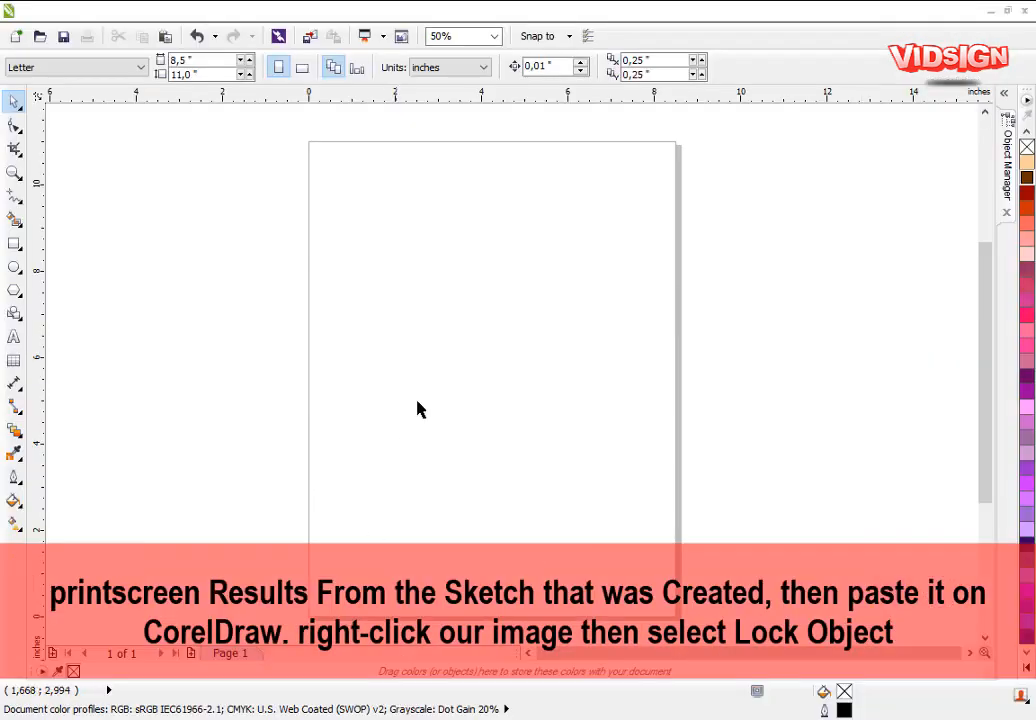
# - Paste the captured sketch onto the blank Letter page in CorelDRAW, move it up slightly and lock it as a tracing reference
pyautogui.rightClick(469, 296)
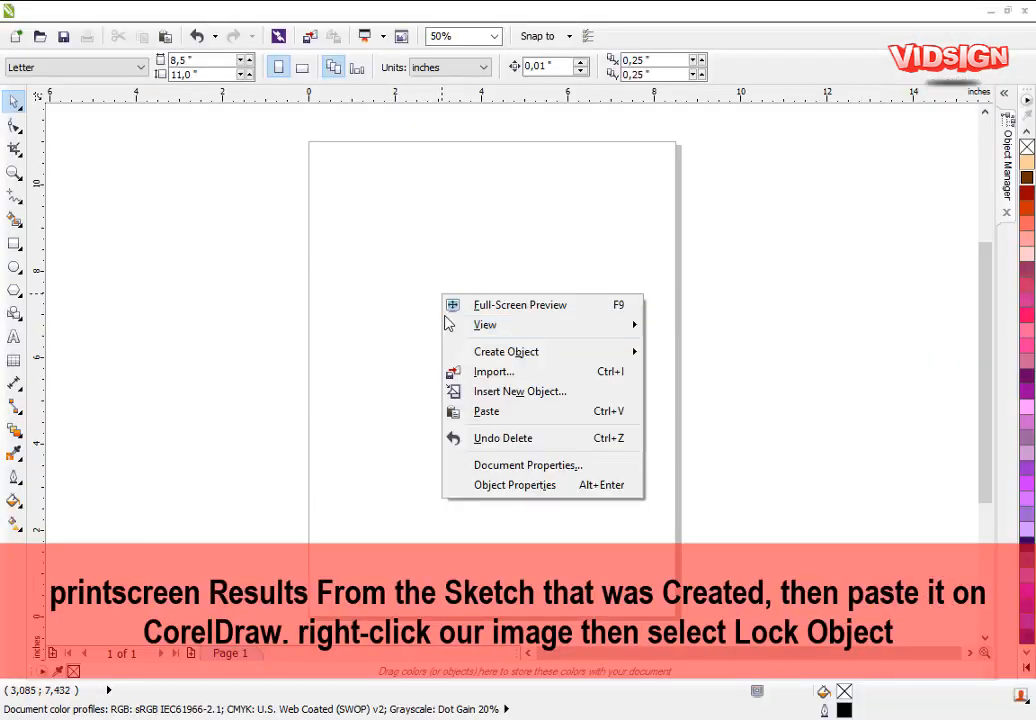
pyautogui.click(500, 409)
pyautogui.moveTo(503, 357); pyautogui.dragTo(503, 336)
pyautogui.rightClick(500, 336)
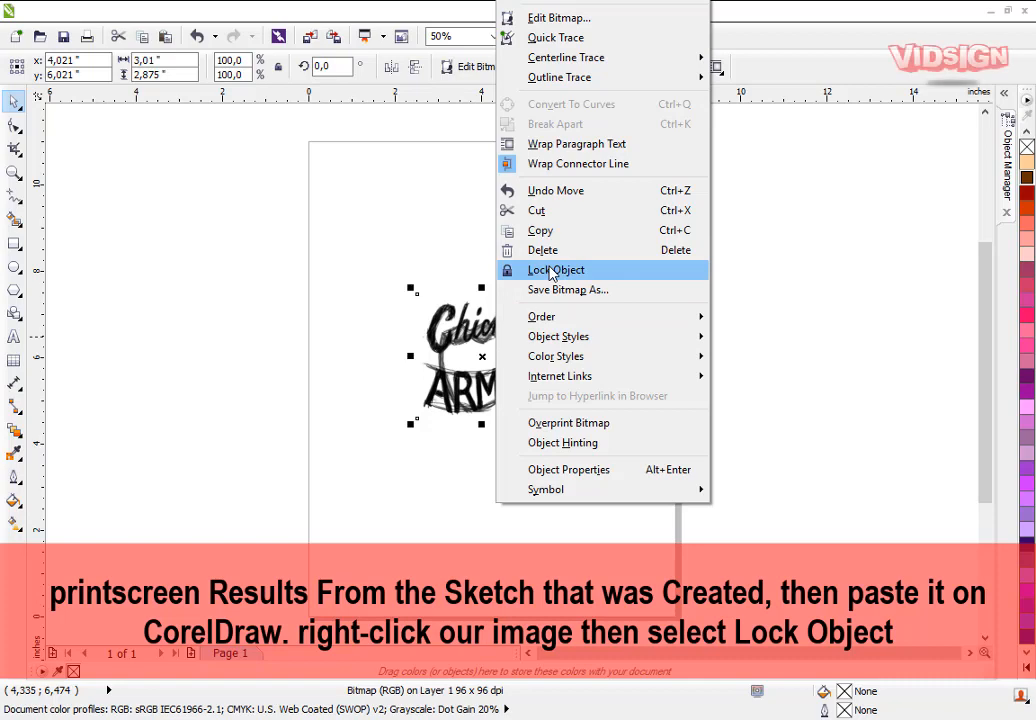
pyautogui.click(551, 270)
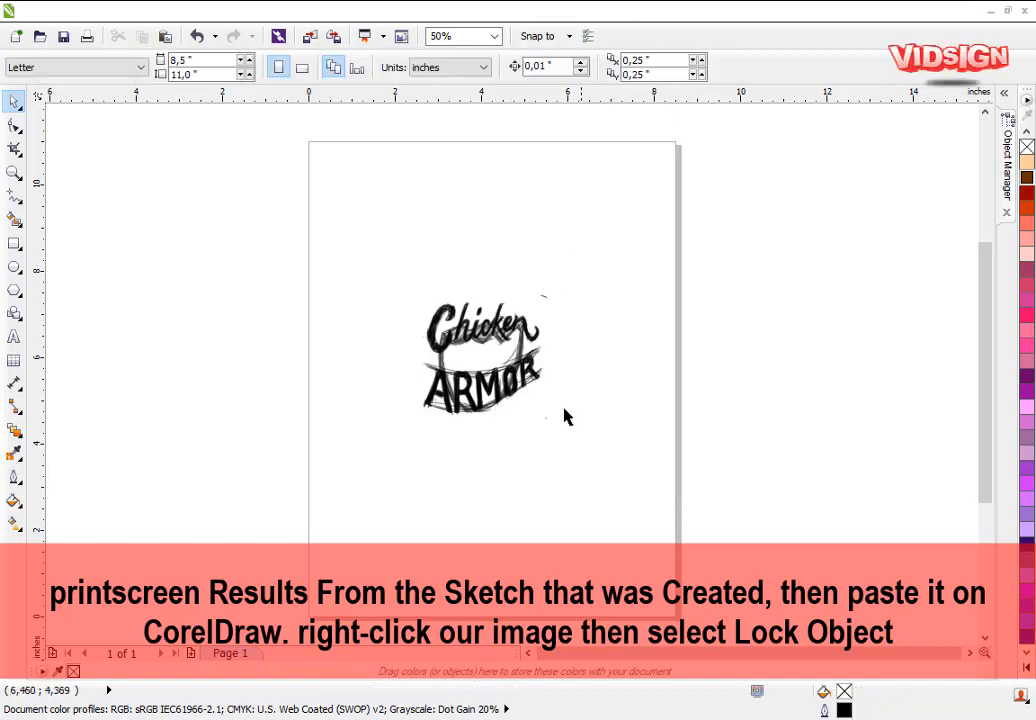
# - Draw a straight Pen line from the upper-left end of the ARMOR banner to its upper-right end
pyautogui.scroll(3, 500, 416)
pyautogui.moveTo(492, 504); pyautogui.dragTo(512, 375)
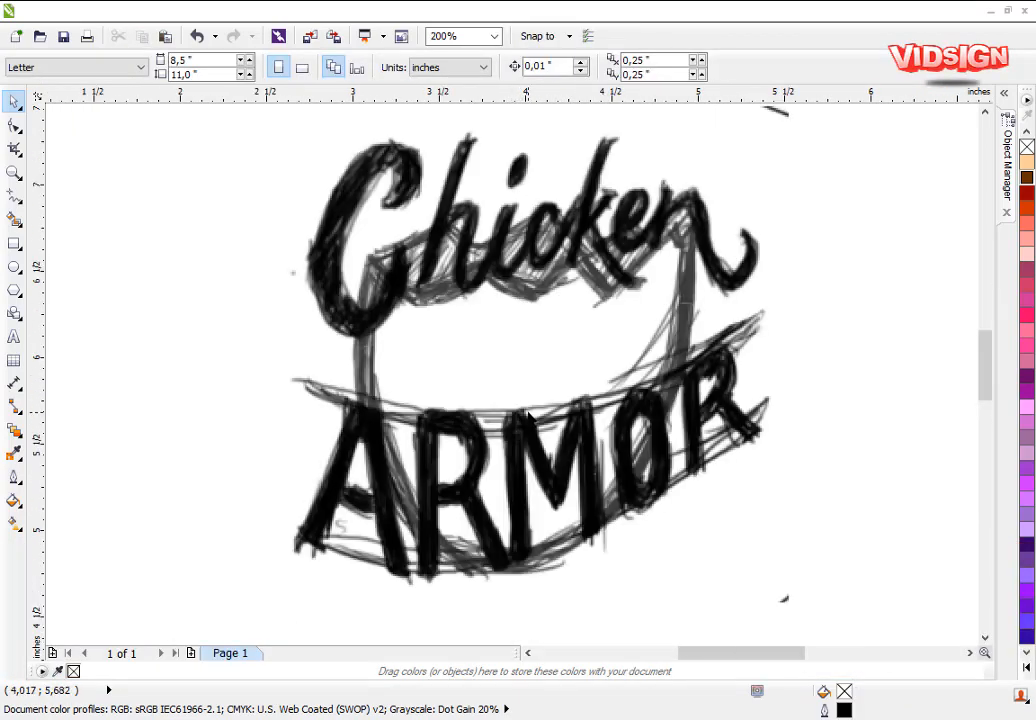
pyautogui.click(14, 199)
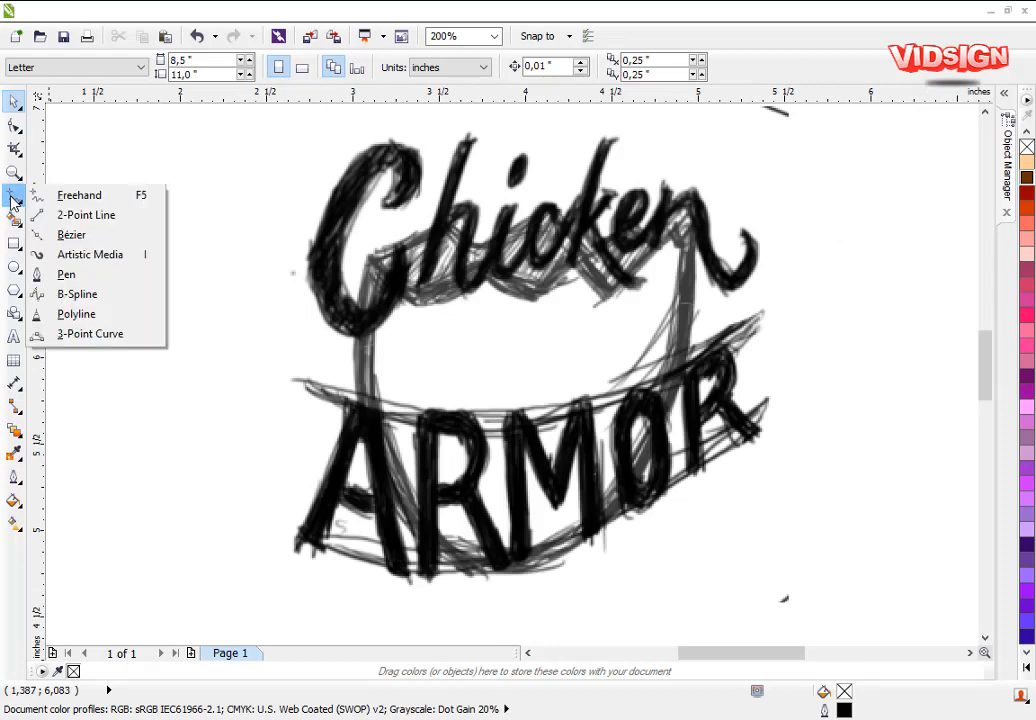
pyautogui.click(109, 275)
pyautogui.click(310, 376)
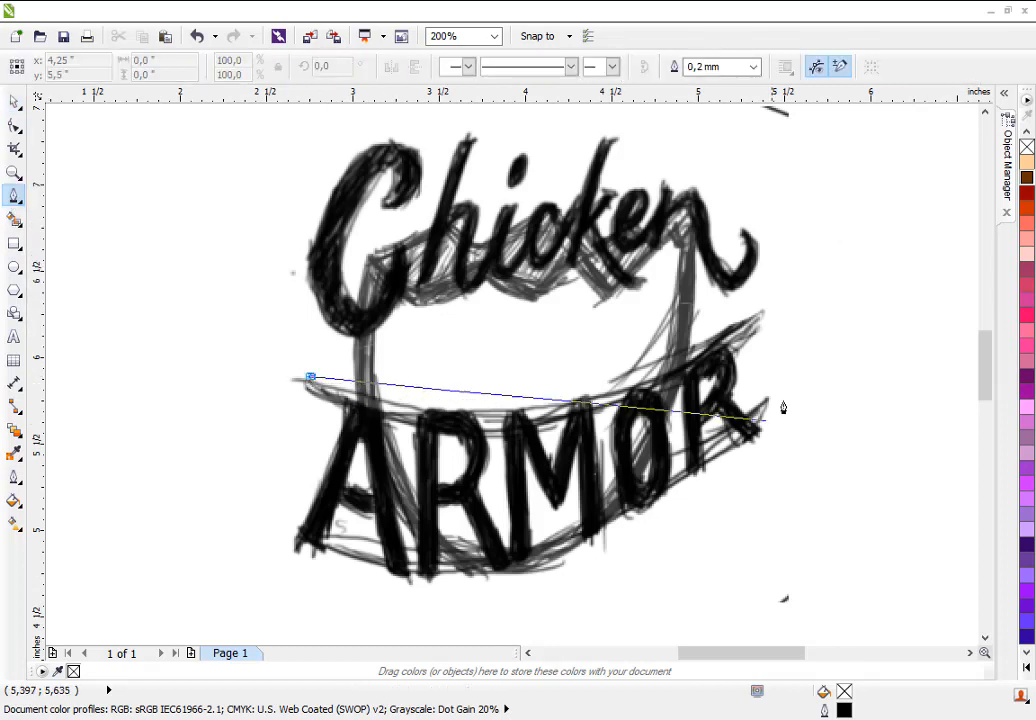
pyautogui.doubleClick(753, 326)
# - Convert the guide line to a curve and bend it with its handles along the top edge of the ARMOR banner
pyautogui.press('F10')
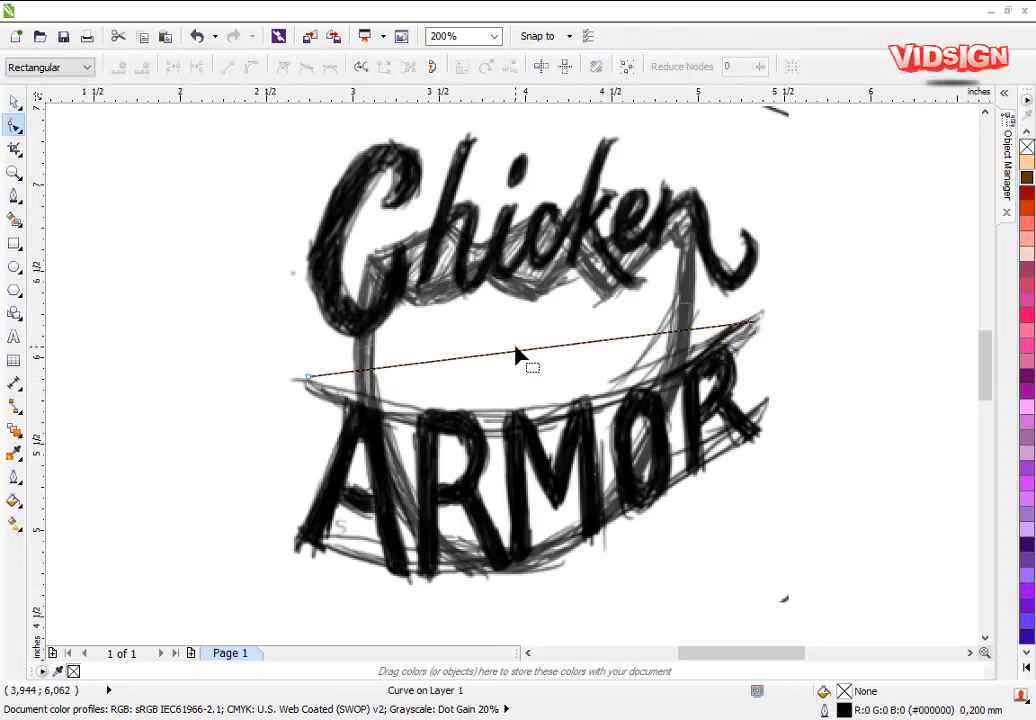
pyautogui.click(529, 351)
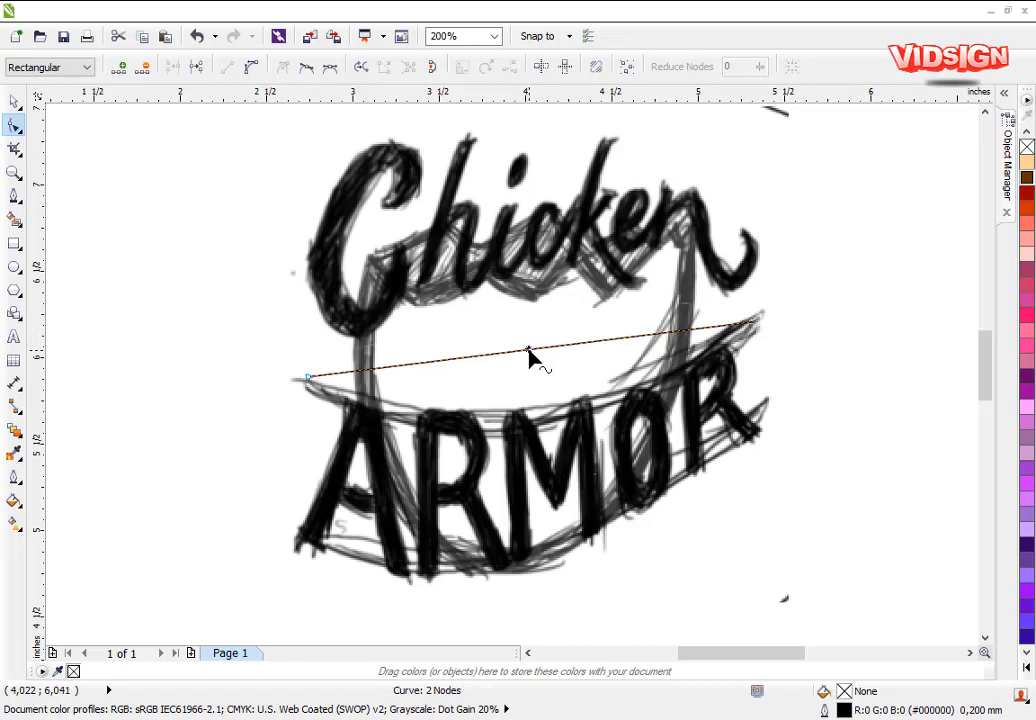
pyautogui.click(251, 67)
pyautogui.moveTo(529, 352); pyautogui.dragTo(525, 407)
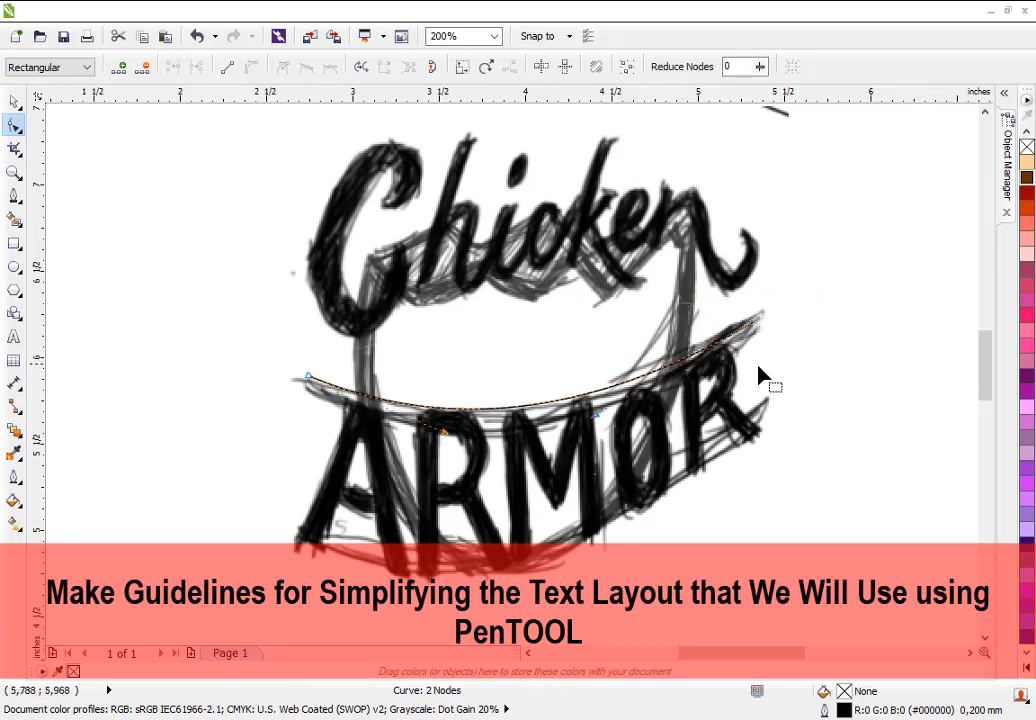
pyautogui.moveTo(594, 415); pyautogui.dragTo(624, 404)
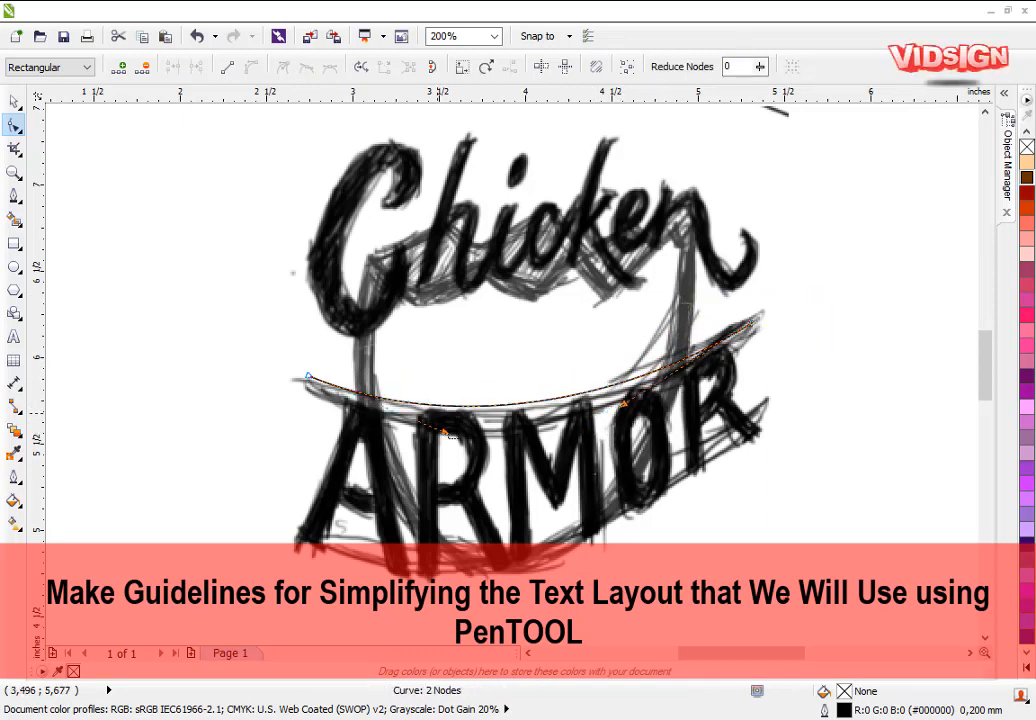
pyautogui.moveTo(443, 433); pyautogui.dragTo(438, 437)
pyautogui.click(308, 376)
pyautogui.moveTo(282, 357); pyautogui.dragTo(433, 439)
# - Place a copy of the curved guideline along the bottom edge of the ARMOR lettering
pyautogui.press('space')
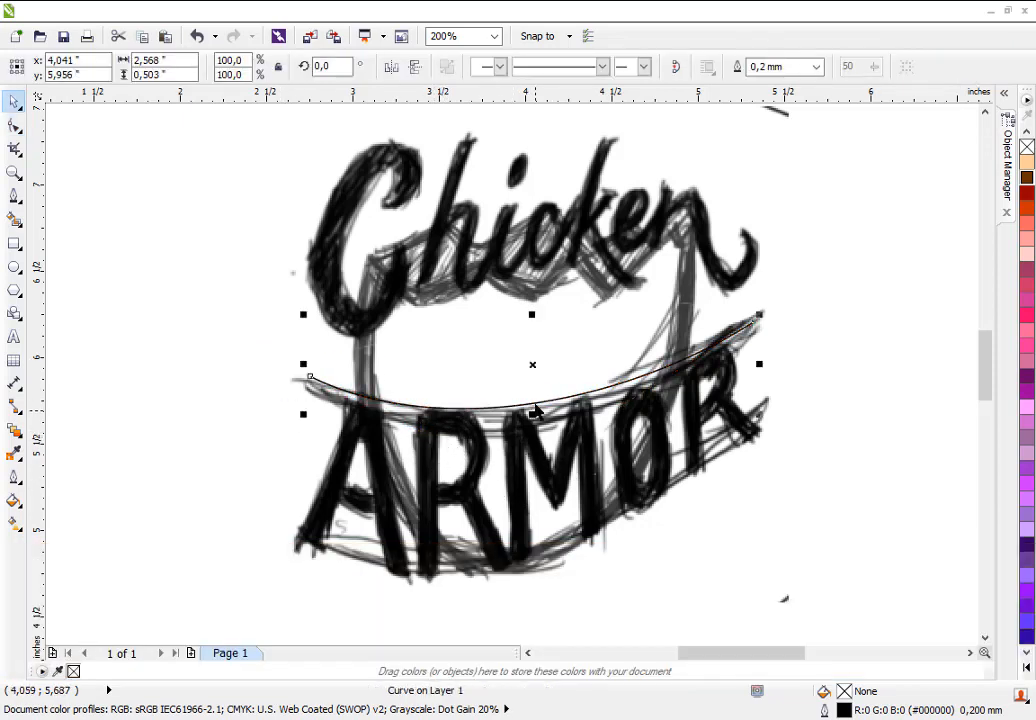
pyautogui.moveTo(535, 367); pyautogui.dragTo(522, 525)
pyautogui.click(705, 510)
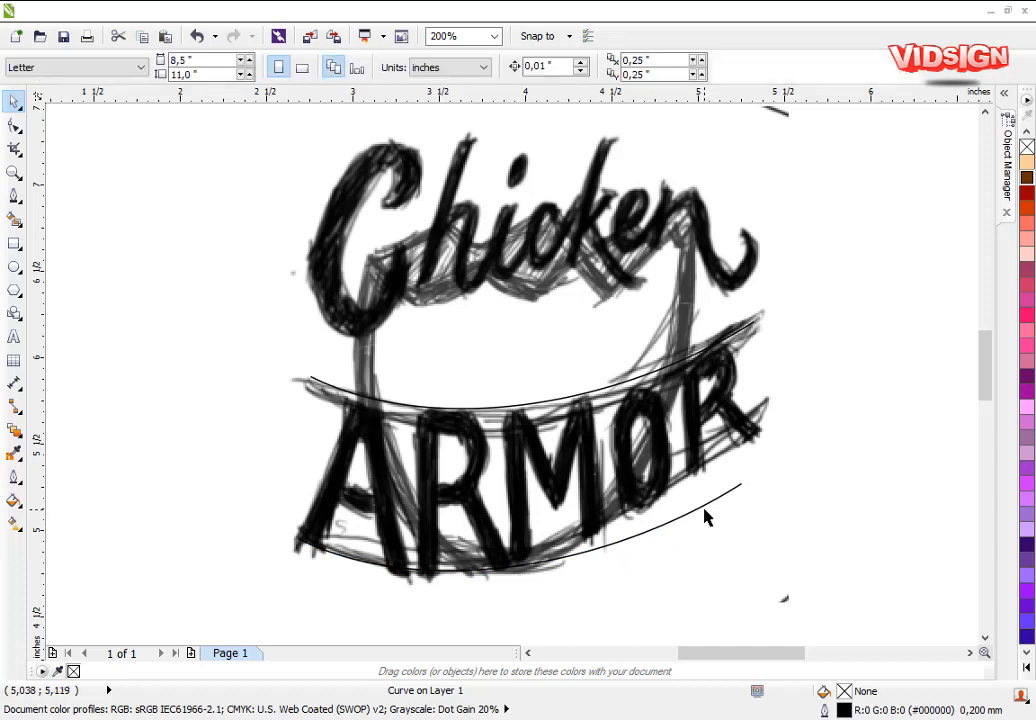
# - Reshape the lower guideline's right end and curve handles to follow the bottom edge of the sketched ARMOR lettering
pyautogui.doubleClick(706, 502)
pyautogui.moveTo(738, 492); pyautogui.dragTo(763, 433)
pyautogui.moveTo(636, 518); pyautogui.dragTo(606, 568)
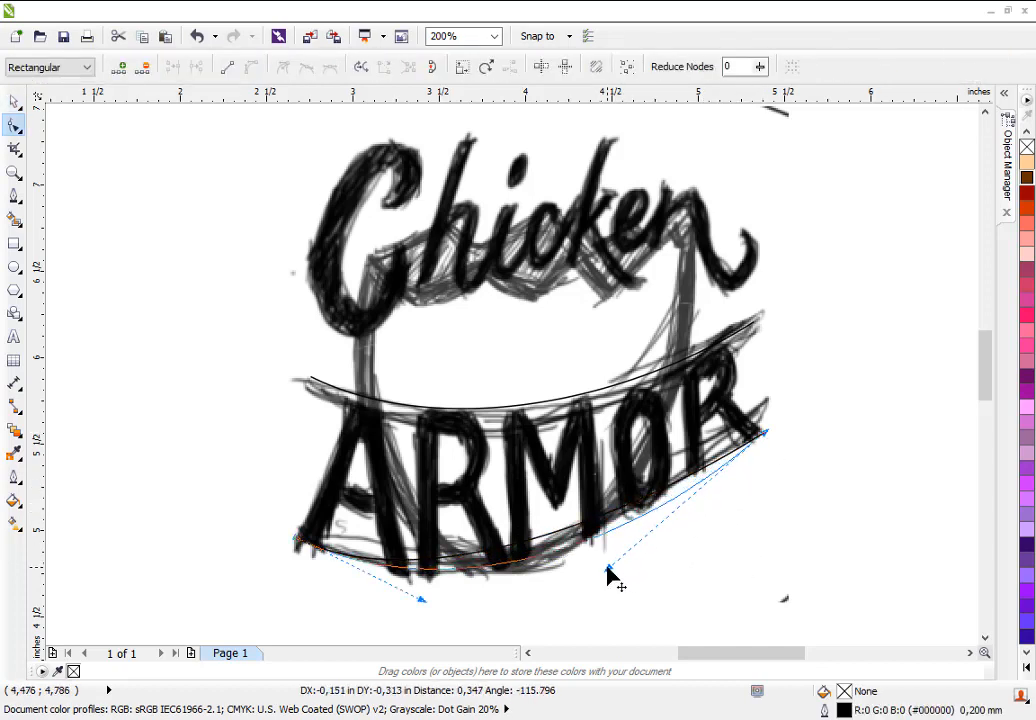
pyautogui.click(422, 607)
pyautogui.moveTo(421, 599); pyautogui.dragTo(251, 517)
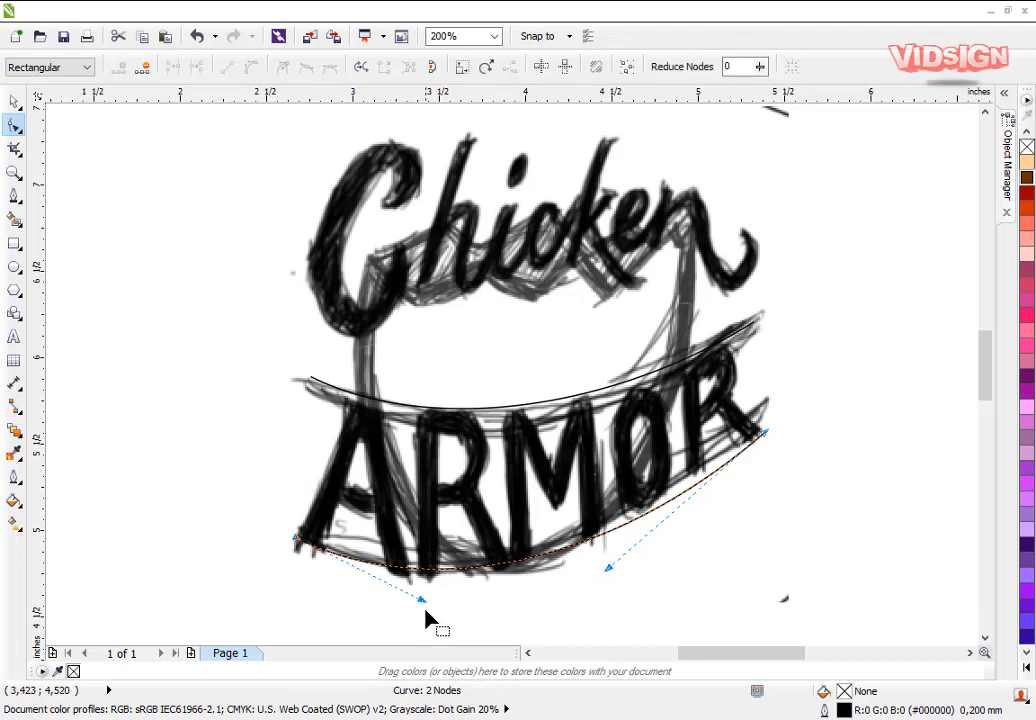
pyautogui.moveTo(423, 601); pyautogui.dragTo(430, 608)
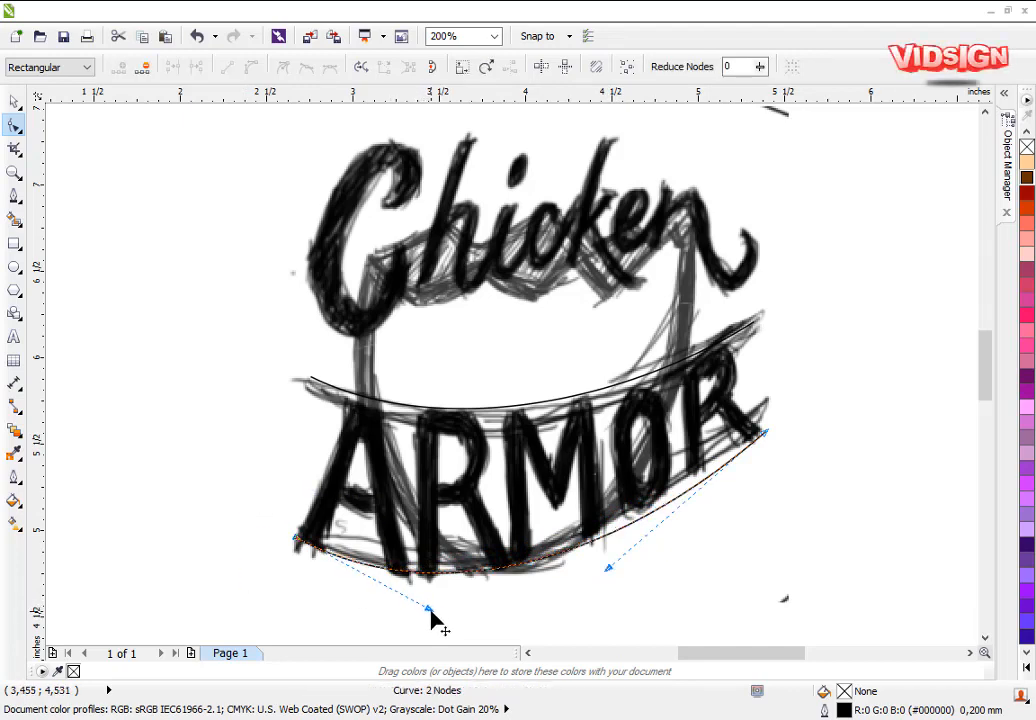
pyautogui.moveTo(611, 571); pyautogui.dragTo(602, 570)
pyautogui.press('space')
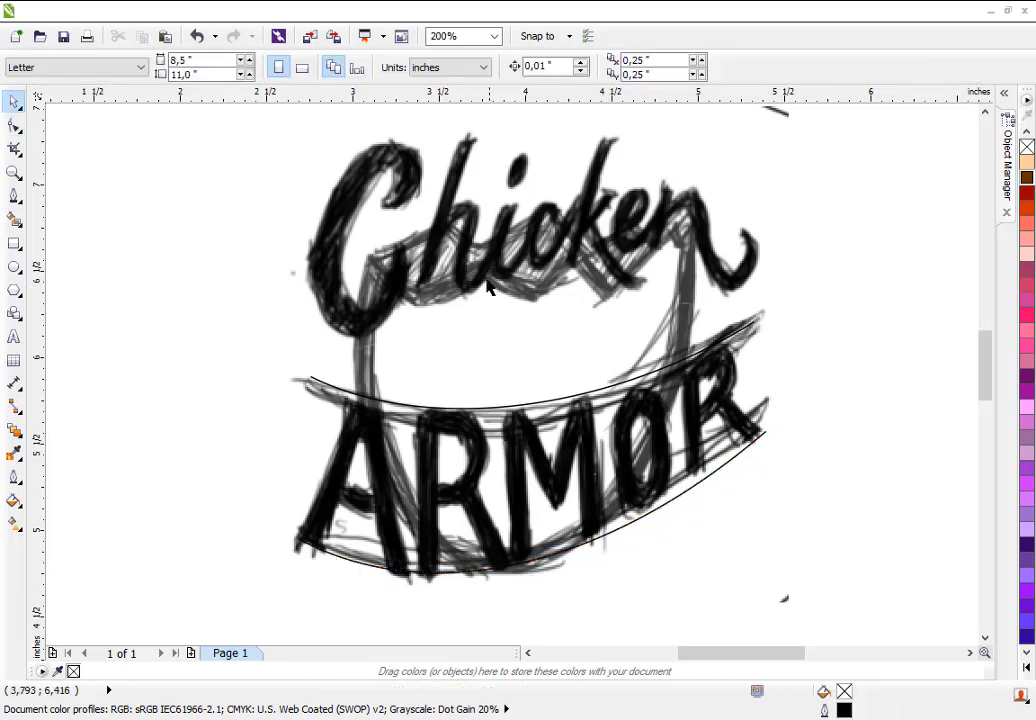
# - Unlock the sketch bitmap and give it a Uniform transparency of 80
pyautogui.rightClick(491, 286)
pyautogui.click(520, 290)
pyautogui.click(14, 475)
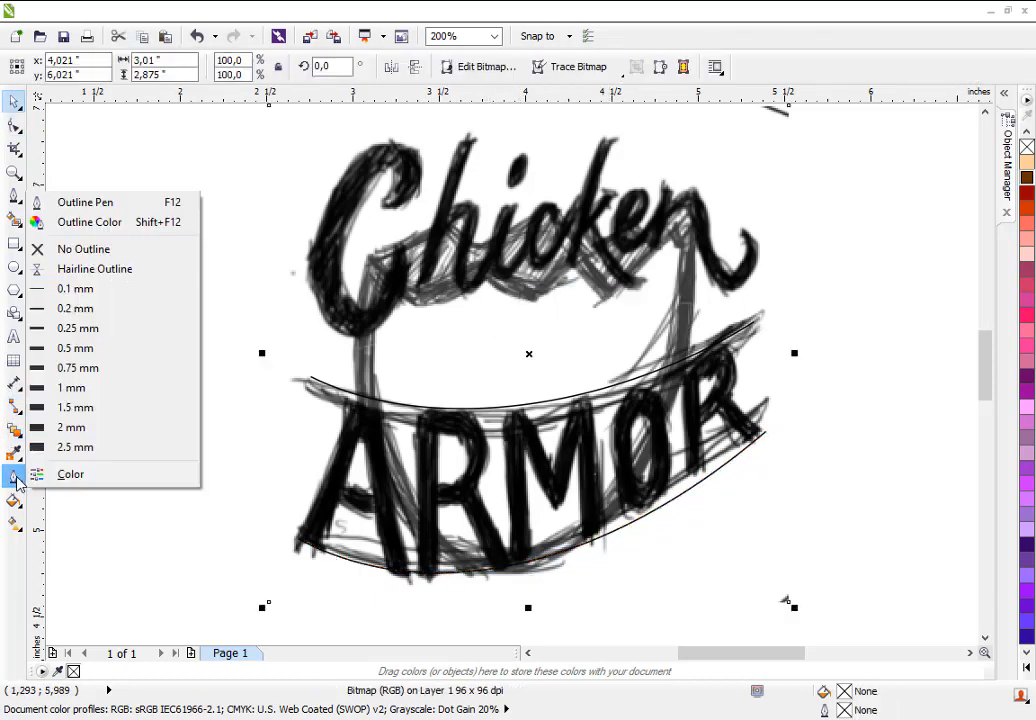
pyautogui.moveTo(20, 388)
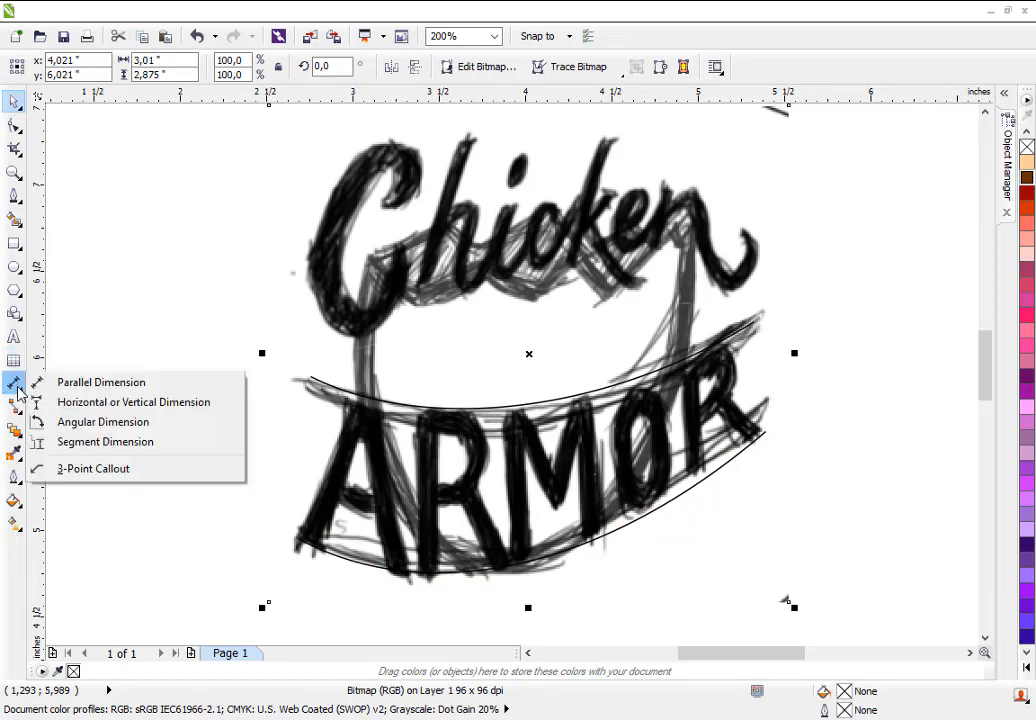
pyautogui.moveTo(15, 427)
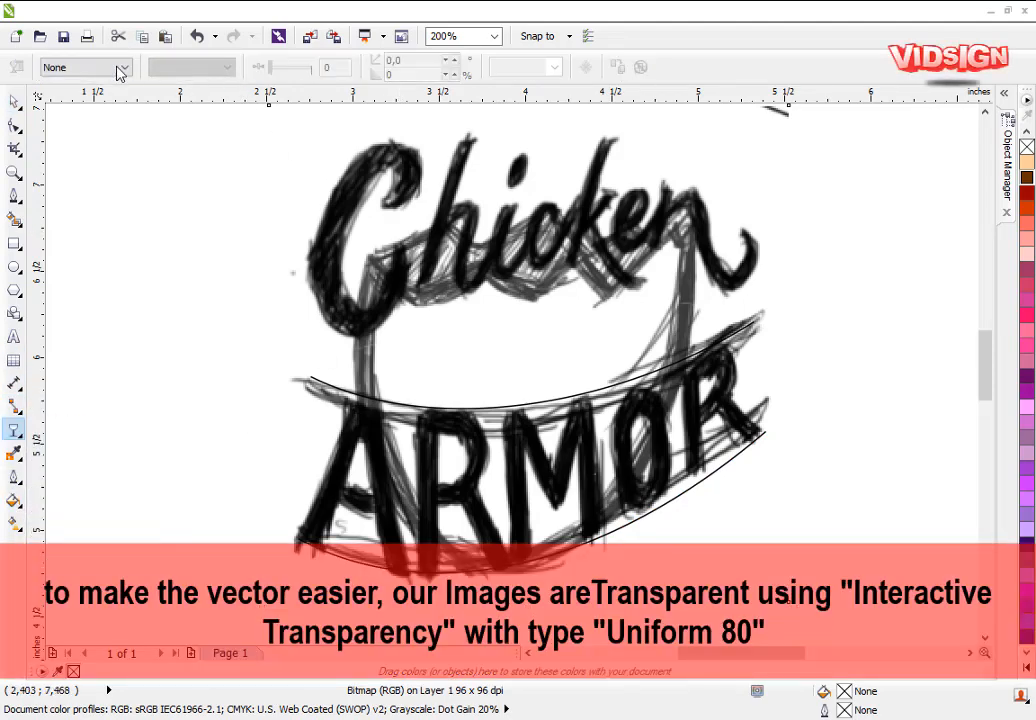
pyautogui.click(100, 66)
pyautogui.click(100, 95)
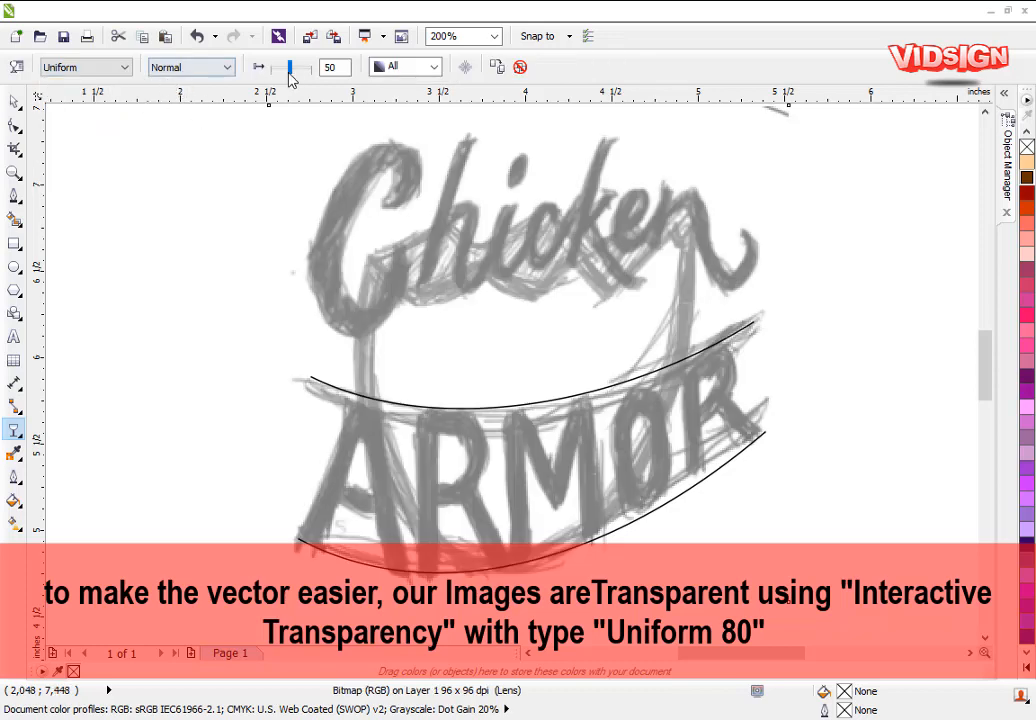
pyautogui.moveTo(289, 72)
pyautogui.mouseDown()
pyautogui.moveTo(281, 76)
pyautogui.moveTo(304, 74)
pyautogui.mouseUp()
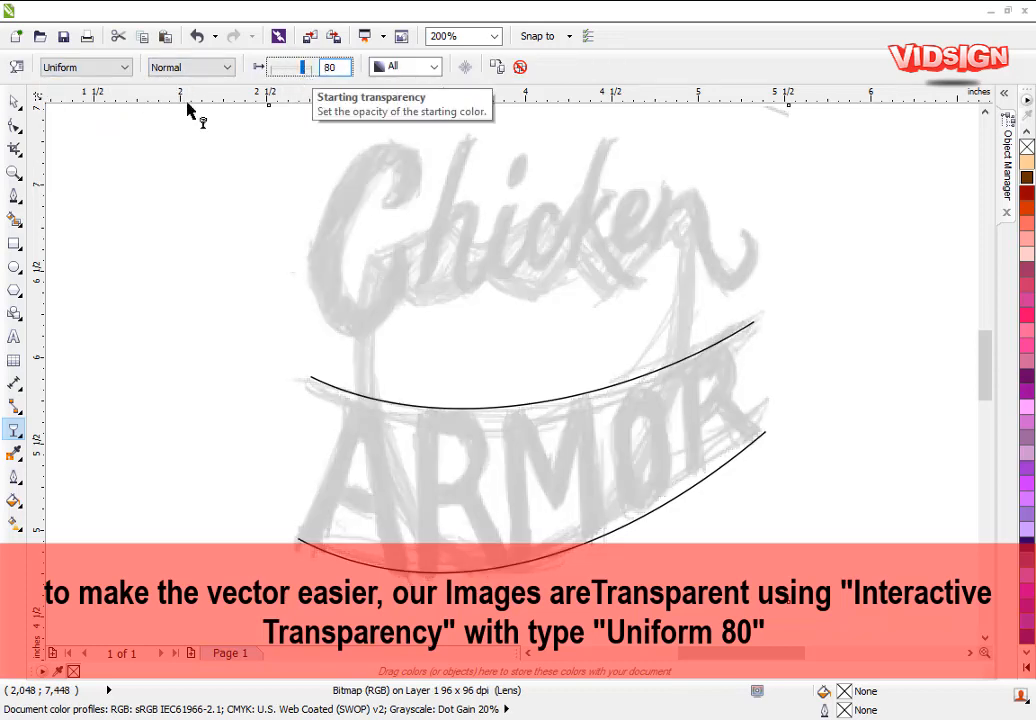
pyautogui.click(15, 102)
pyautogui.click(180, 200)
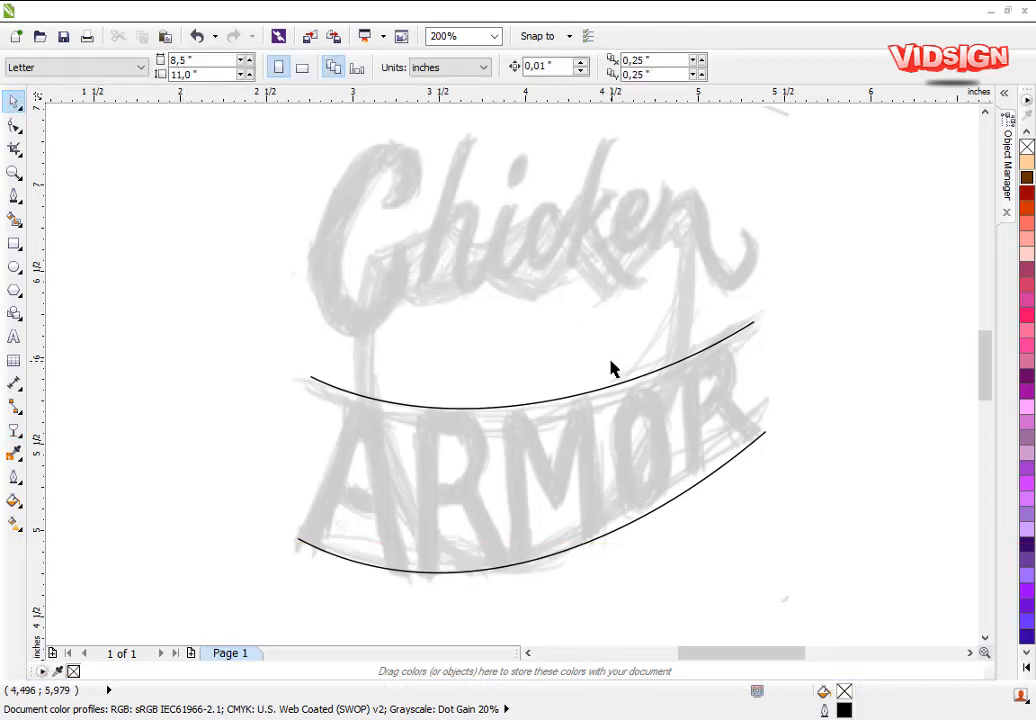
# - Fine-tune the right end node and handle of the lower guideline against the faded sketch
pyautogui.doubleClick(755, 441)
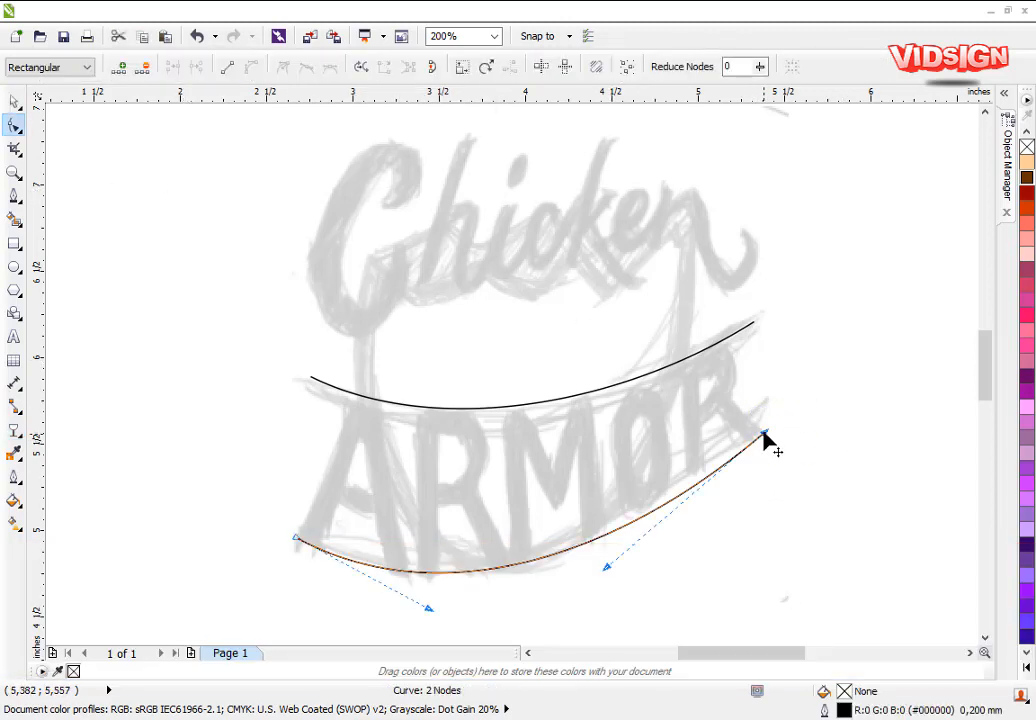
pyautogui.moveTo(764, 434); pyautogui.dragTo(763, 433)
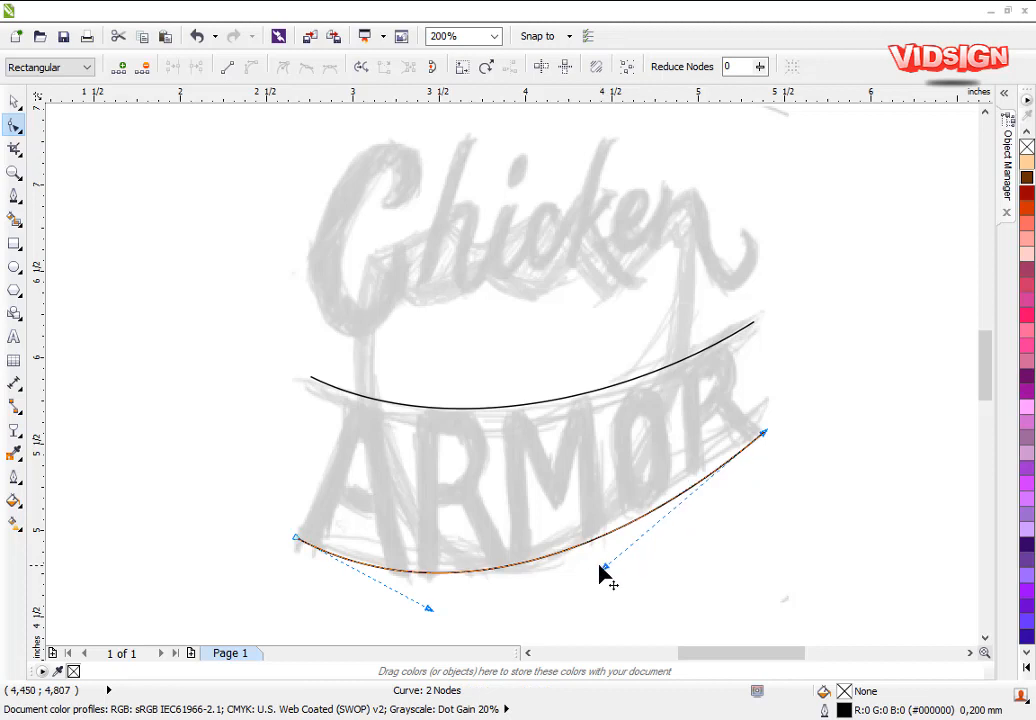
pyautogui.moveTo(602, 565); pyautogui.dragTo(597, 567)
pyautogui.press('space')
pyautogui.click(166, 386)
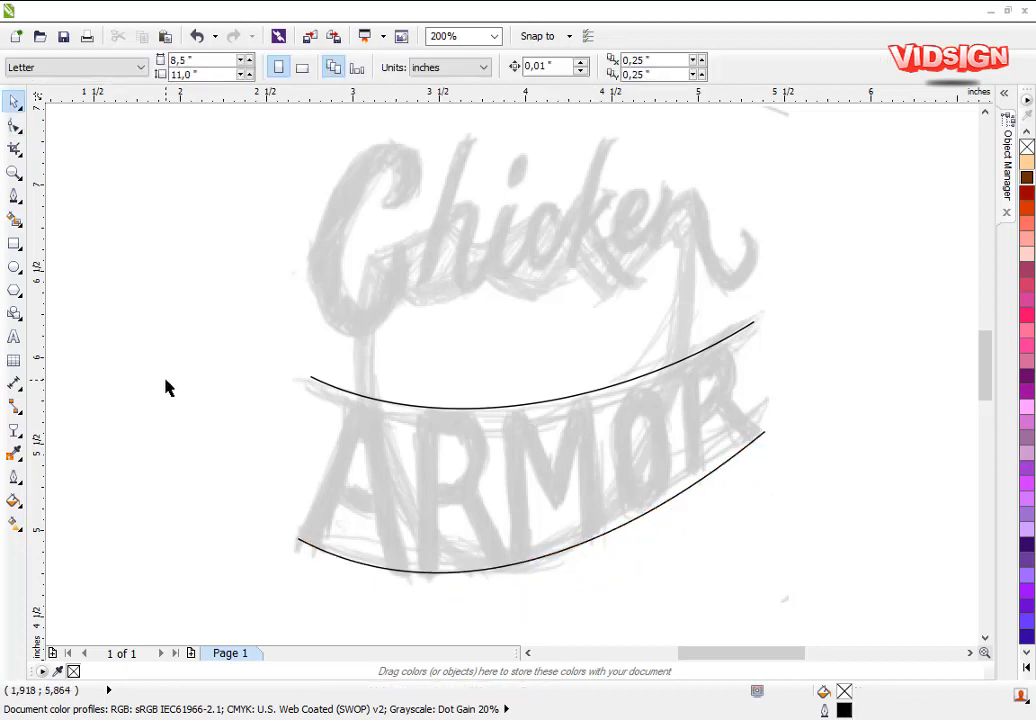
# - Add the artistic text "ARMOR" over the left part of the sketched ARMOR lettering
pyautogui.click(14, 336)
pyautogui.click(260, 478)
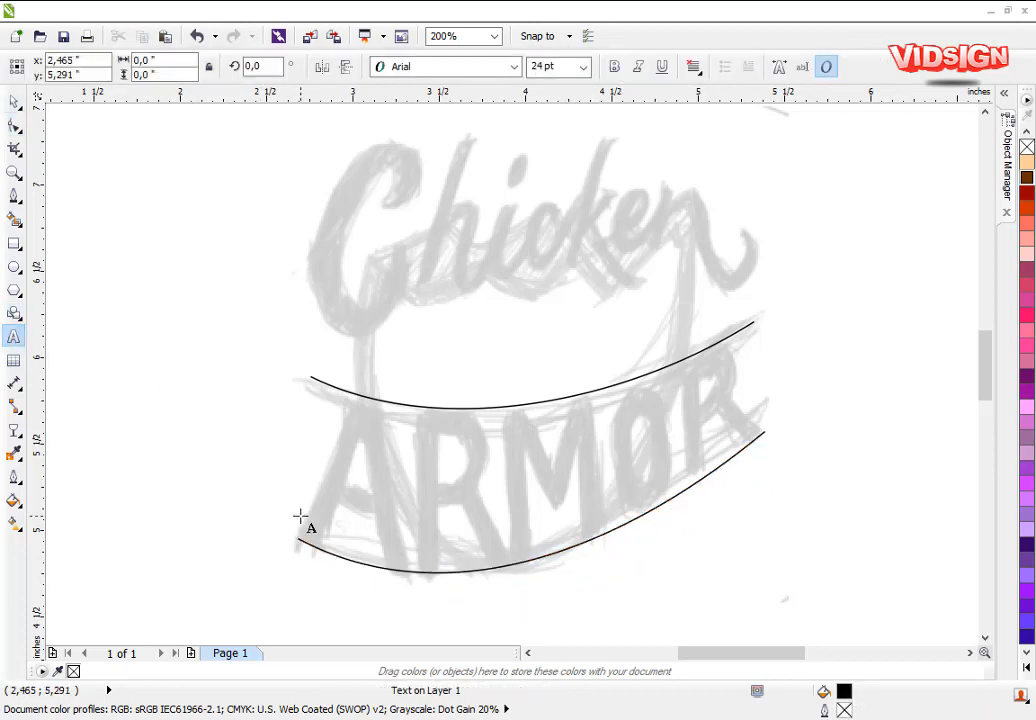
pyautogui.write('ARMOR')
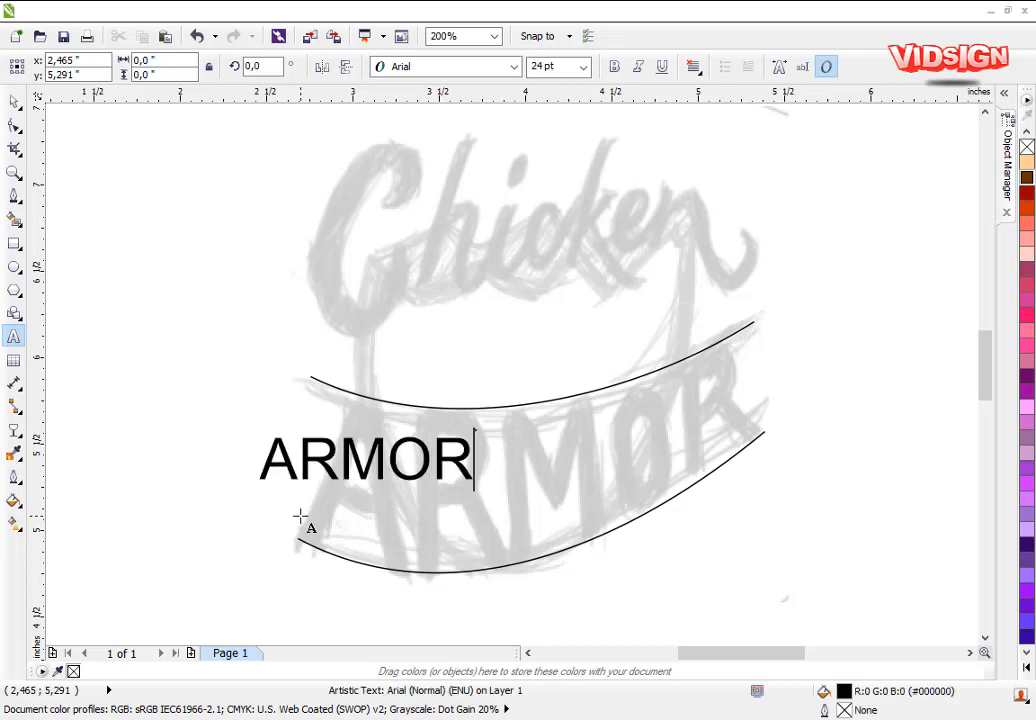
pyautogui.hotkey('ctrl', 'space')
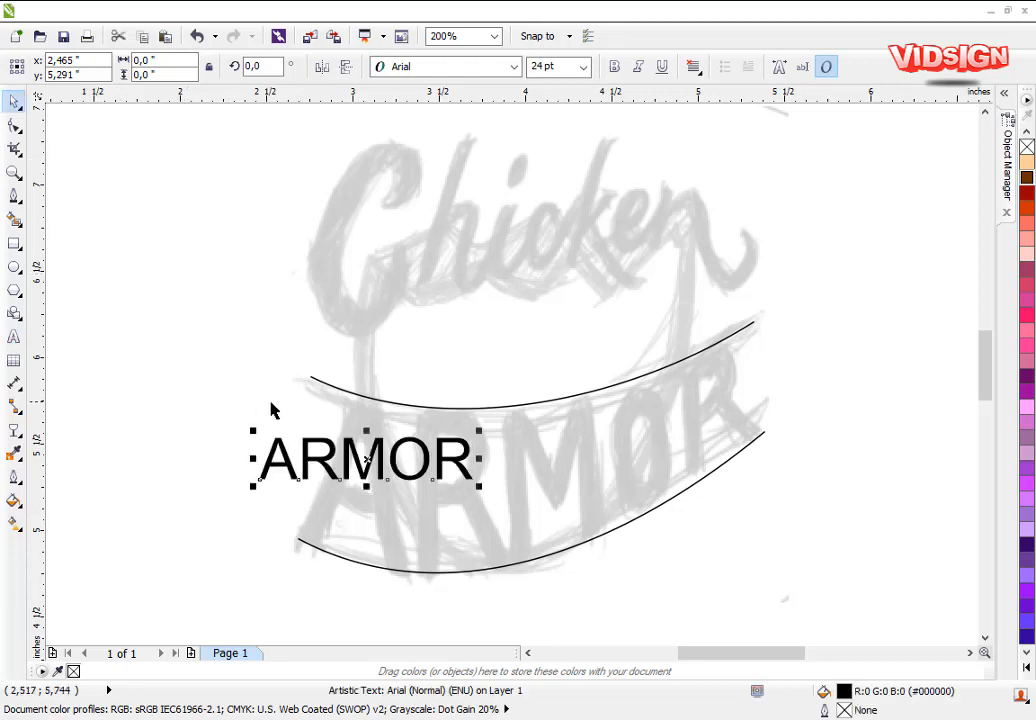
# - Set the ARMOR text's font to Arial Black
pyautogui.click(492, 66)
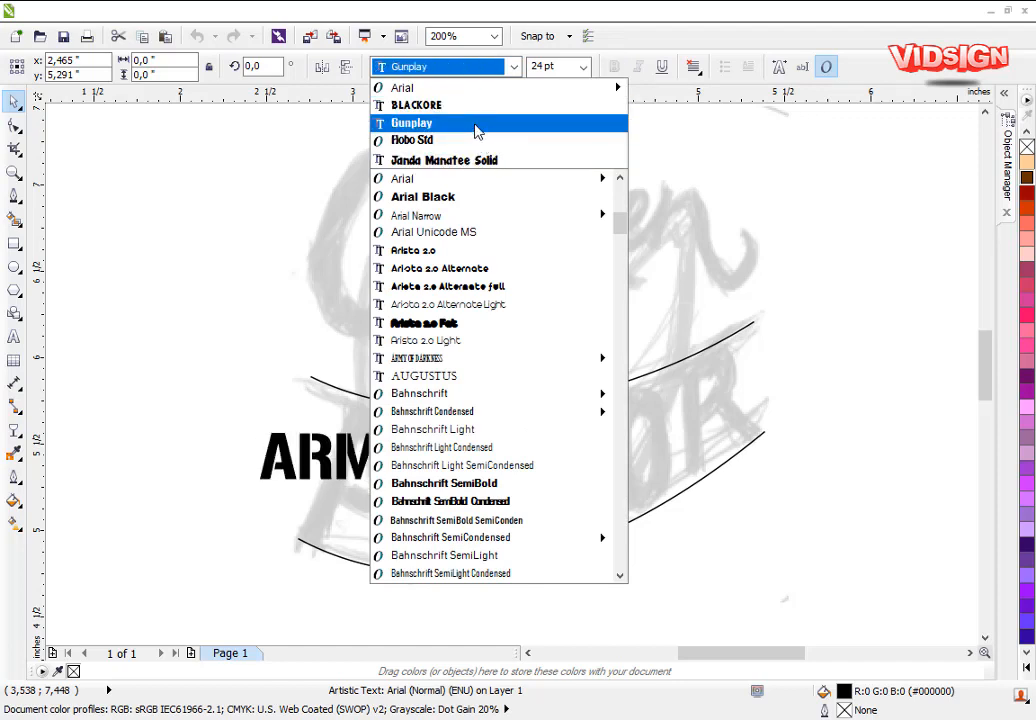
pyautogui.moveTo(620, 222); pyautogui.dragTo(620, 292)
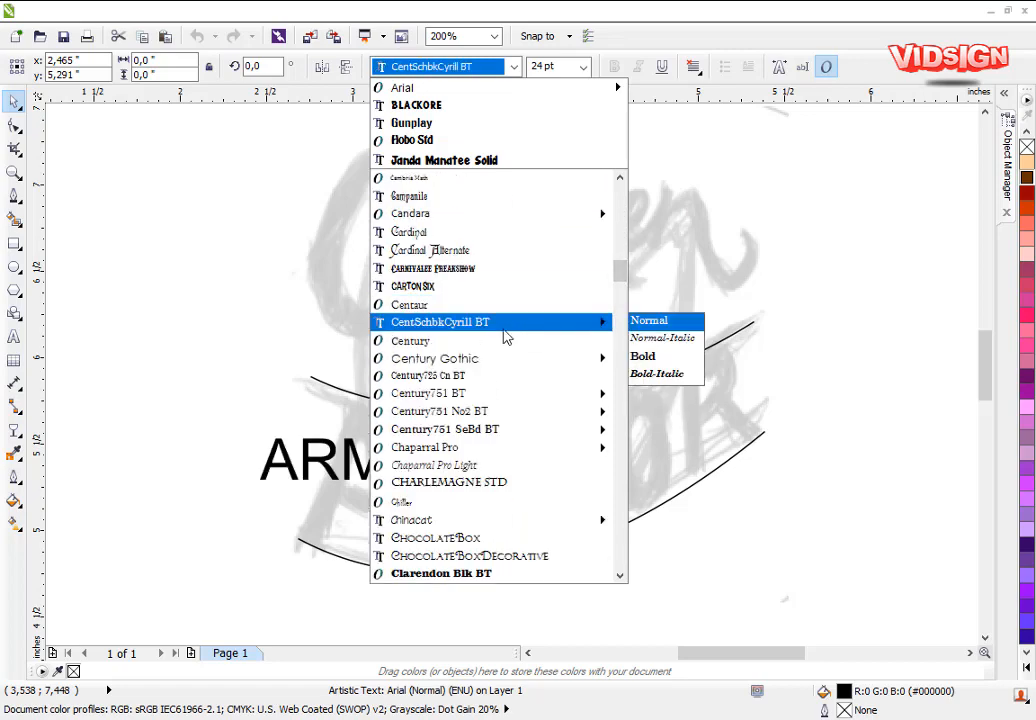
pyautogui.scroll(-2, 487, 524)
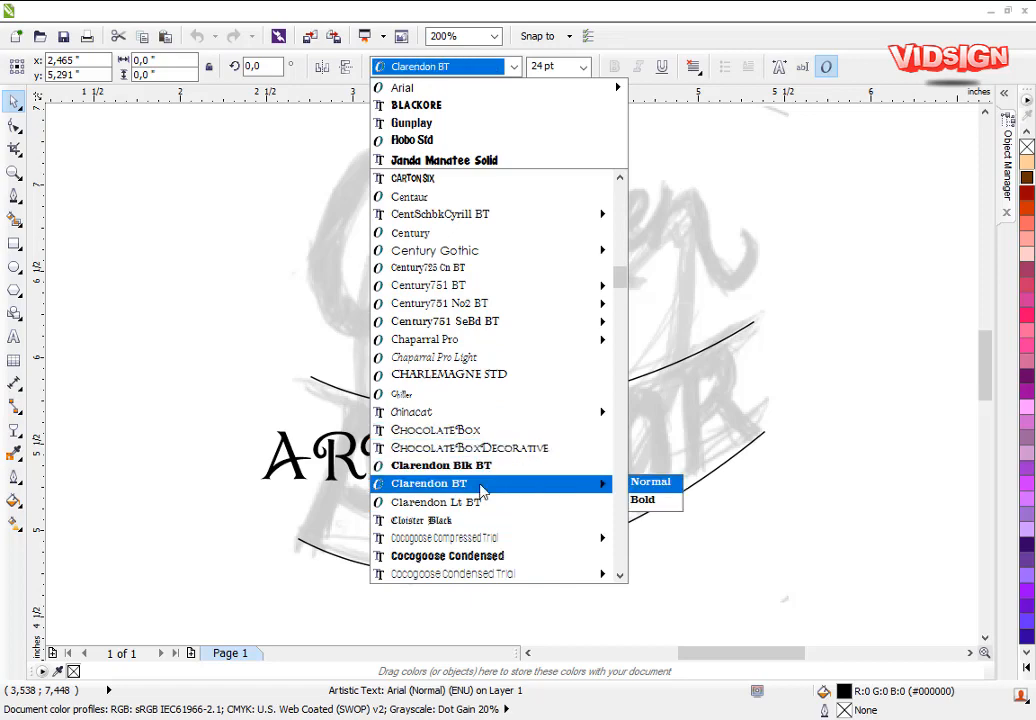
pyautogui.scroll(-1, 477, 520)
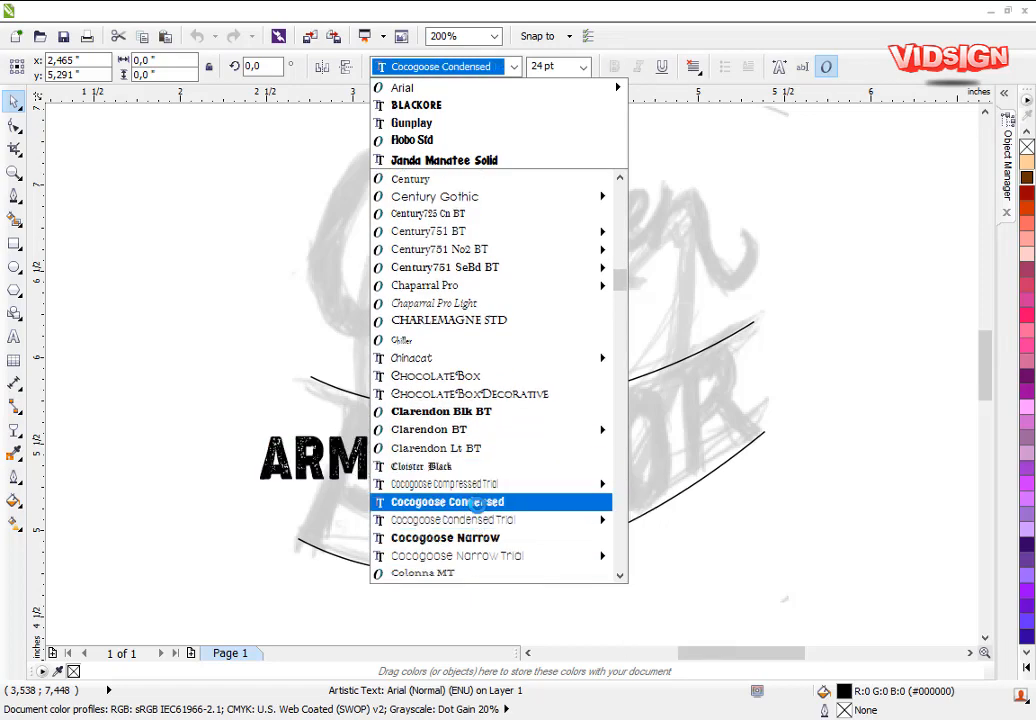
pyautogui.write('Imp')
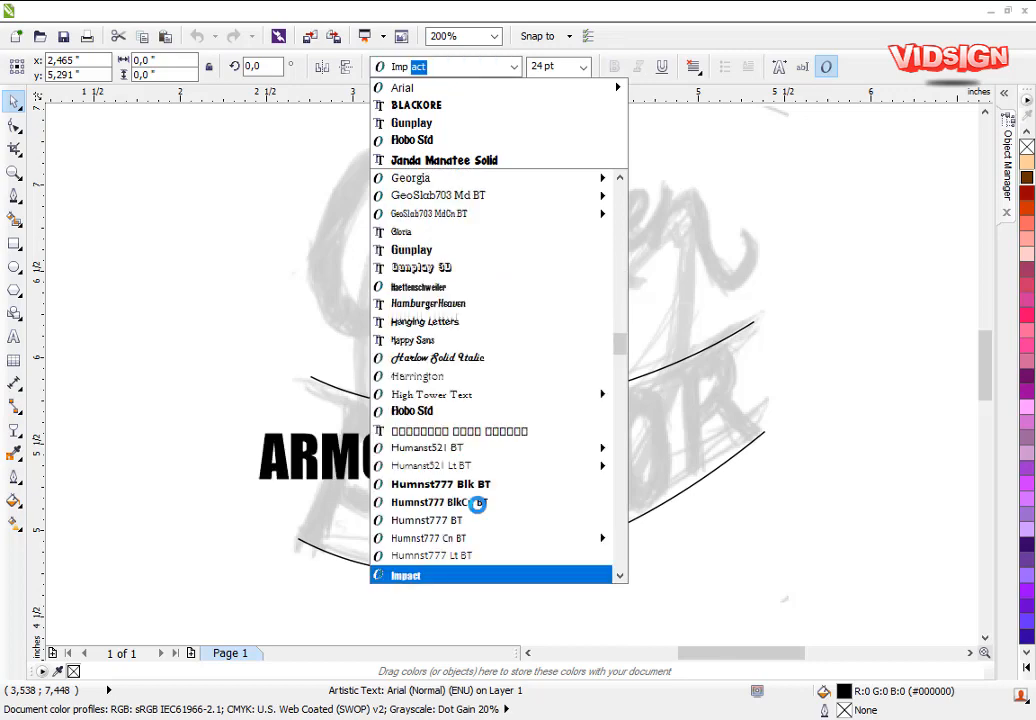
pyautogui.write('Arial')
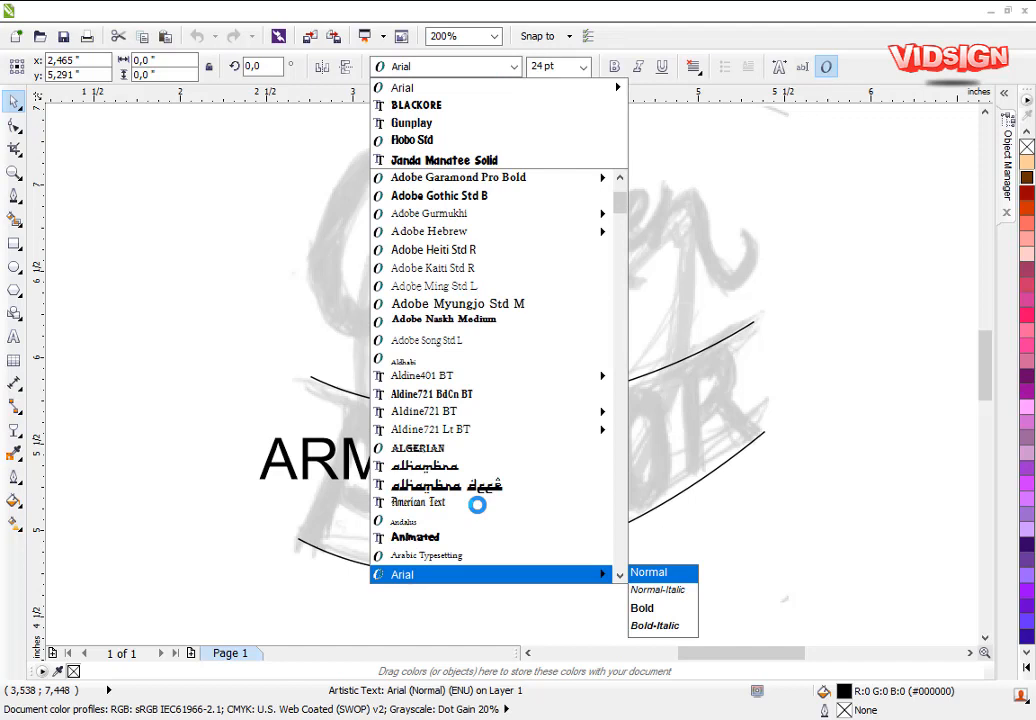
pyautogui.write(' Black')
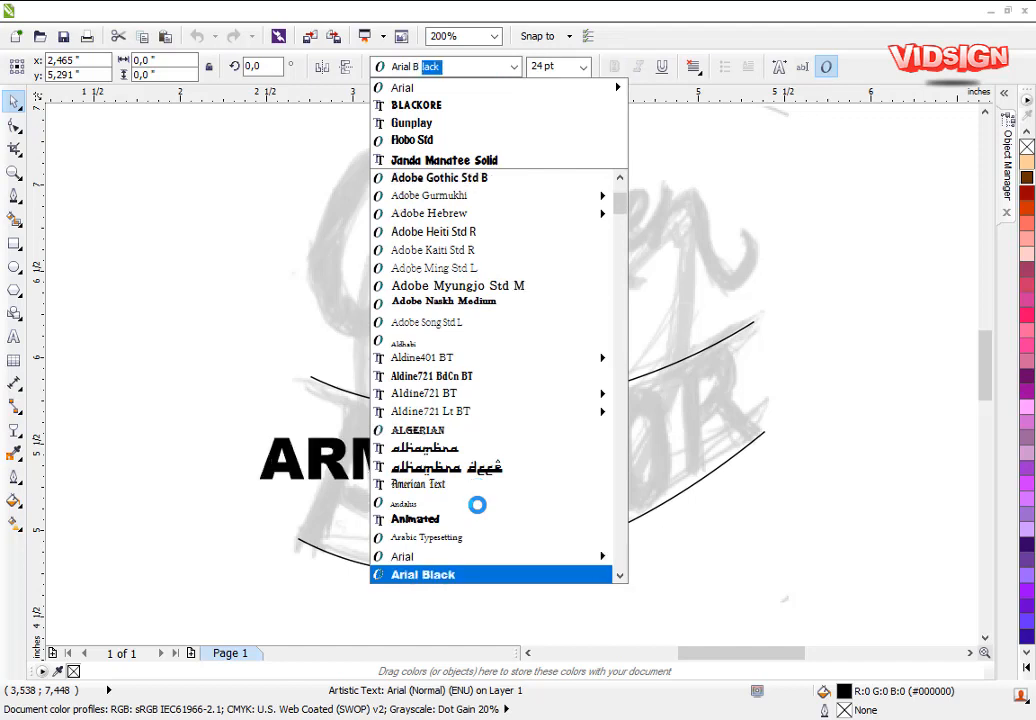
pyautogui.press('Return')
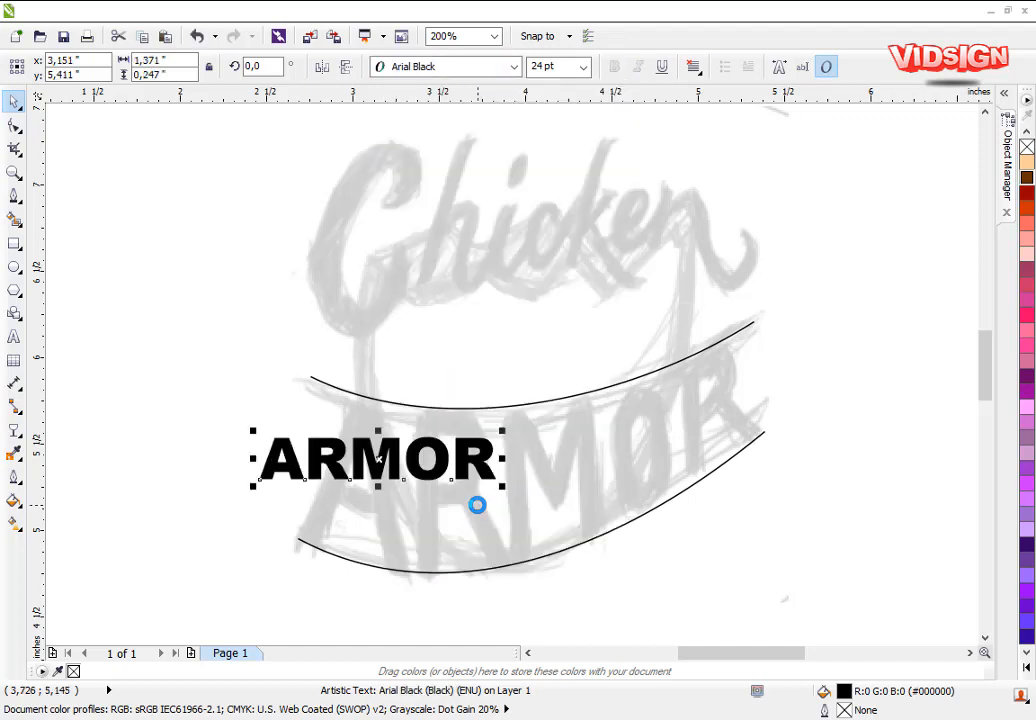
# - Move and stretch the ARMOR text over the sketched lettering to about 2.68 in wide and 0.95 in tall
pyautogui.moveTo(379, 459); pyautogui.dragTo(420, 402)
pyautogui.moveTo(545, 428); pyautogui.dragTo(772, 591)
pyautogui.moveTo(532, 470); pyautogui.dragTo(535, 551)
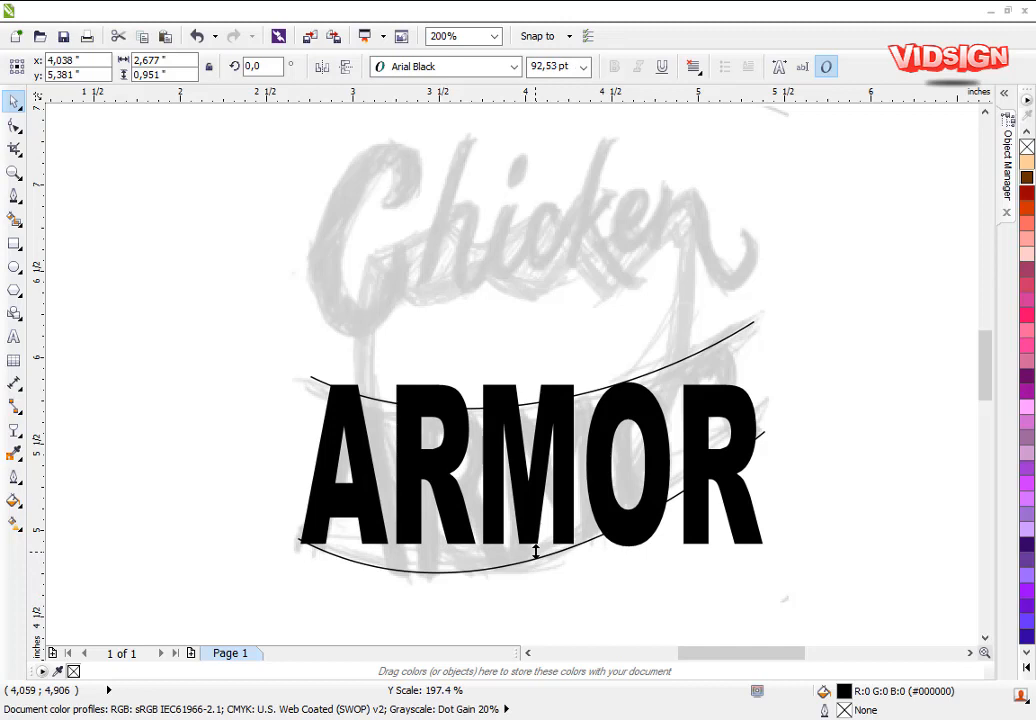
pyautogui.moveTo(535, 551); pyautogui.dragTo(535, 551)
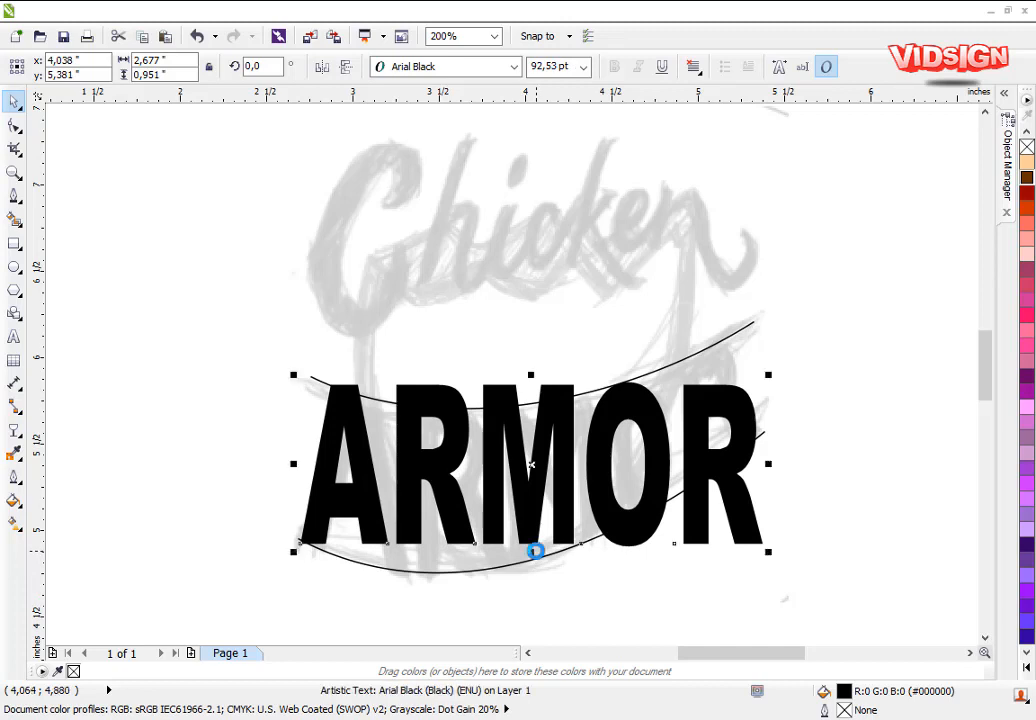
# - Apply a Straight Line envelope to the ARMOR text and move its four corners to the ends of the guidelines
pyautogui.click(17, 436)
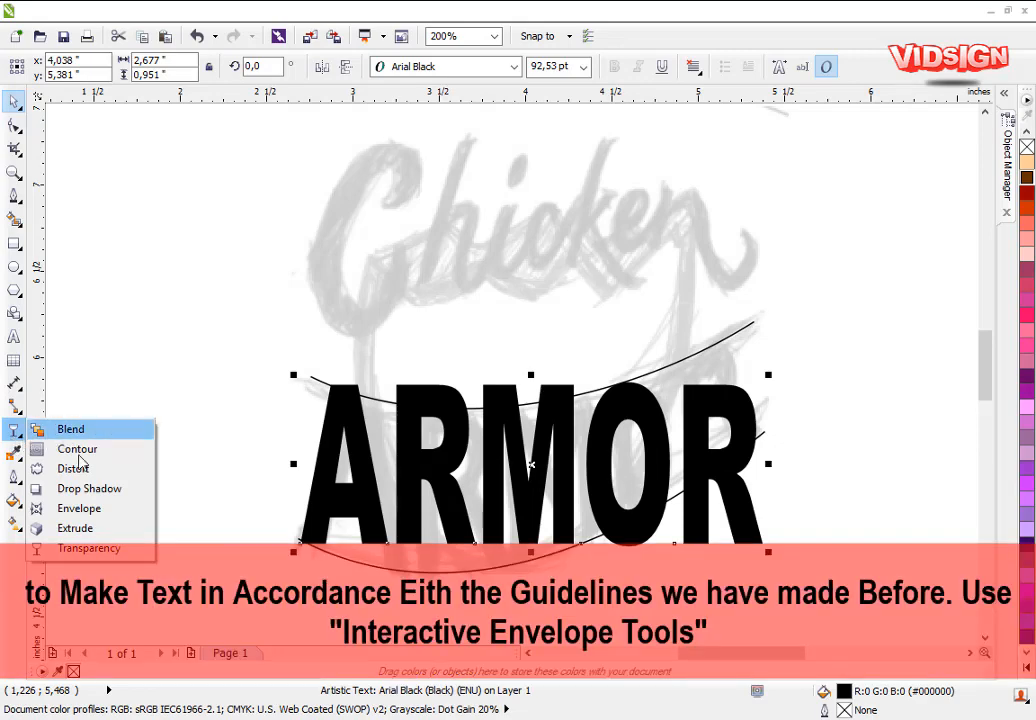
pyautogui.click(80, 508)
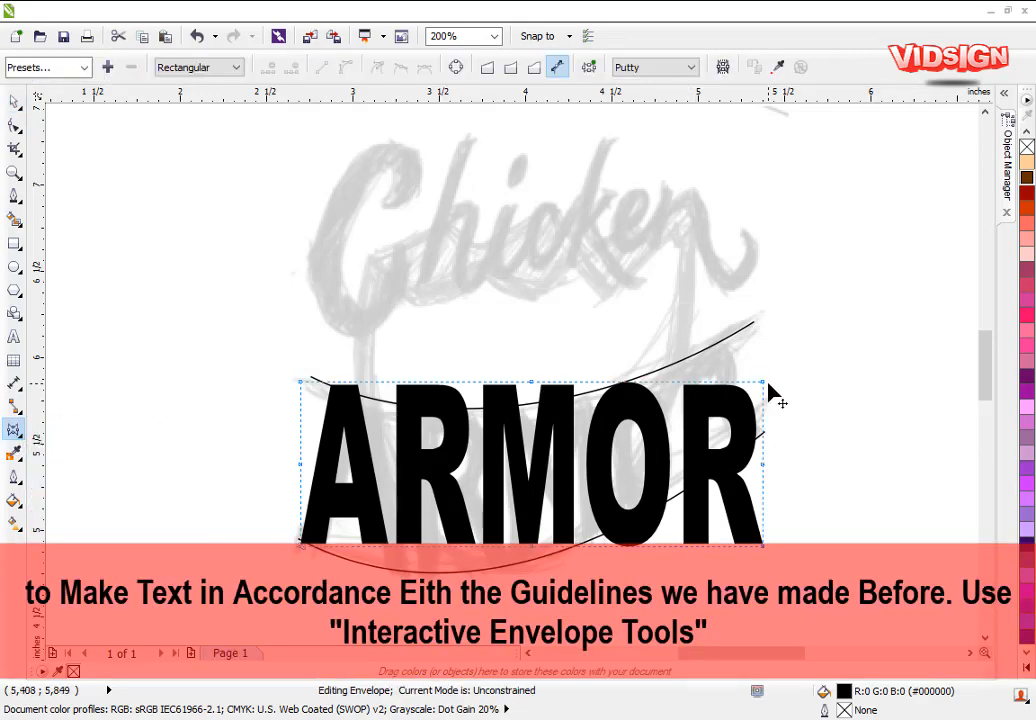
pyautogui.click(510, 67)
pyautogui.click(487, 67)
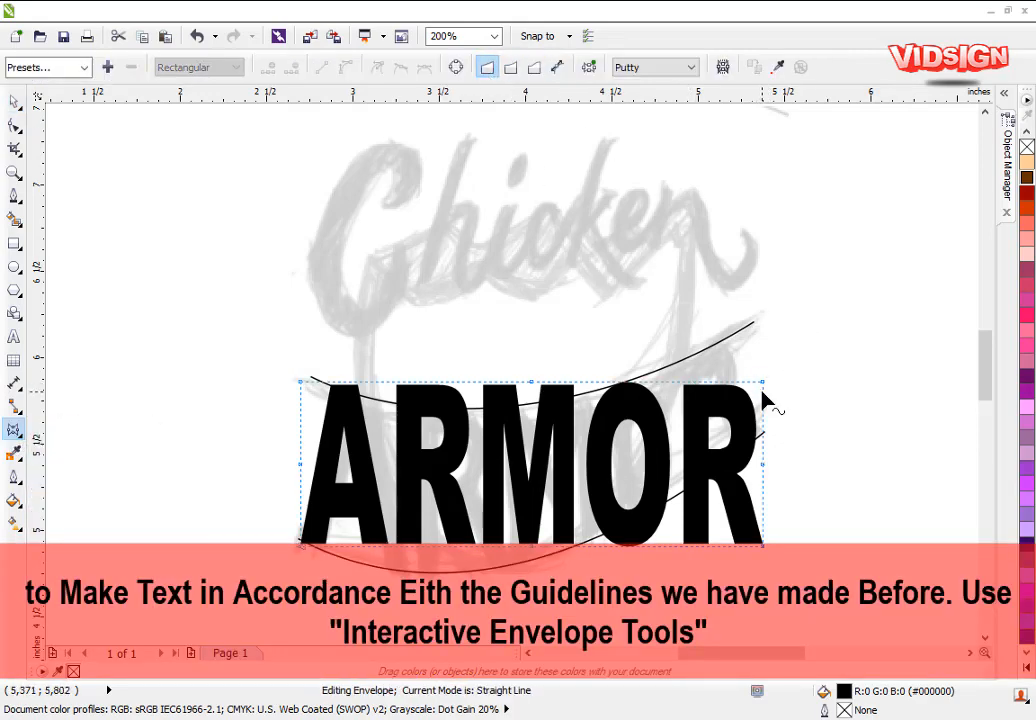
pyautogui.moveTo(762, 380); pyautogui.dragTo(752, 326)
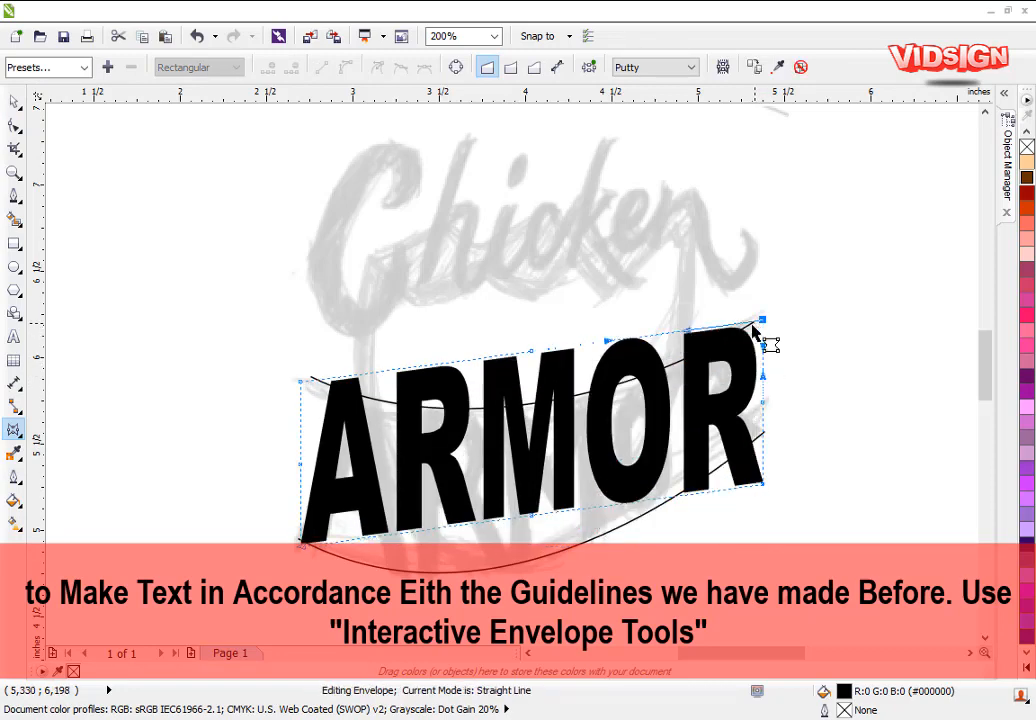
pyautogui.moveTo(761, 485); pyautogui.dragTo(763, 434)
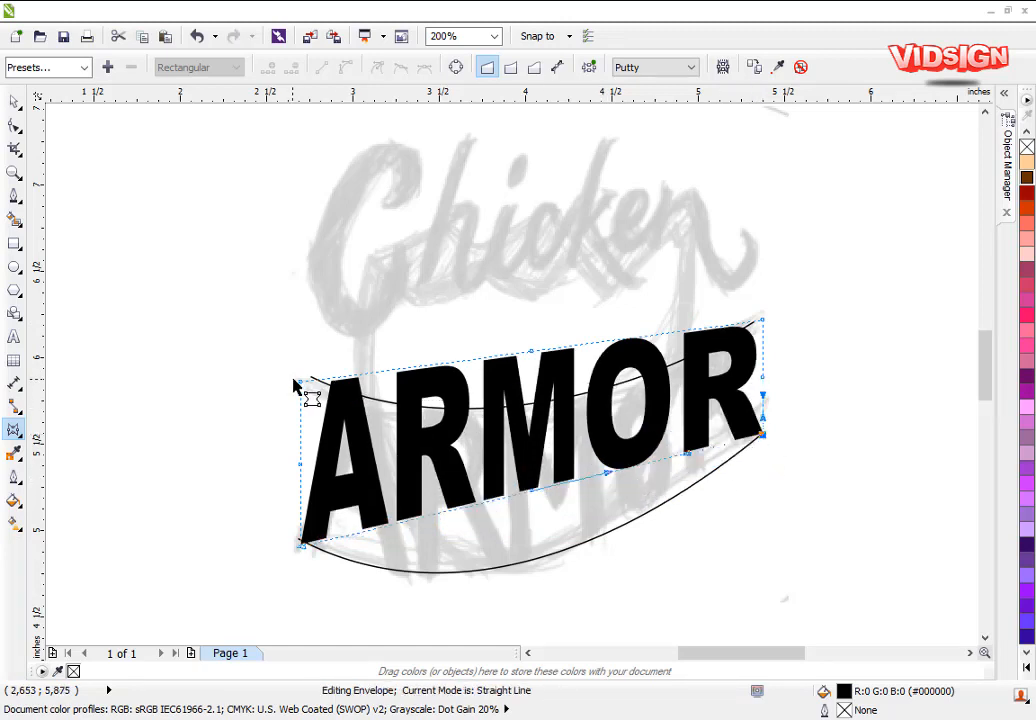
pyautogui.moveTo(300, 385); pyautogui.dragTo(310, 380)
pyautogui.moveTo(302, 541); pyautogui.dragTo(304, 542)
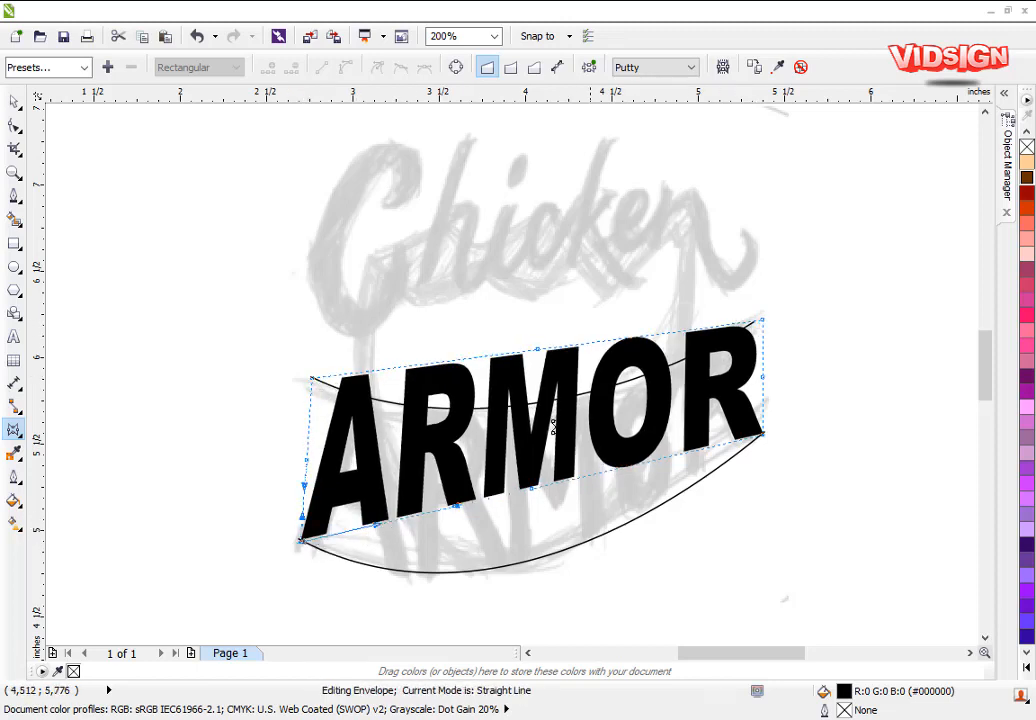
# - Bend the envelope's upper and lower edges in Single Arc mode to follow the two curved guidelines
pyautogui.click(510, 67)
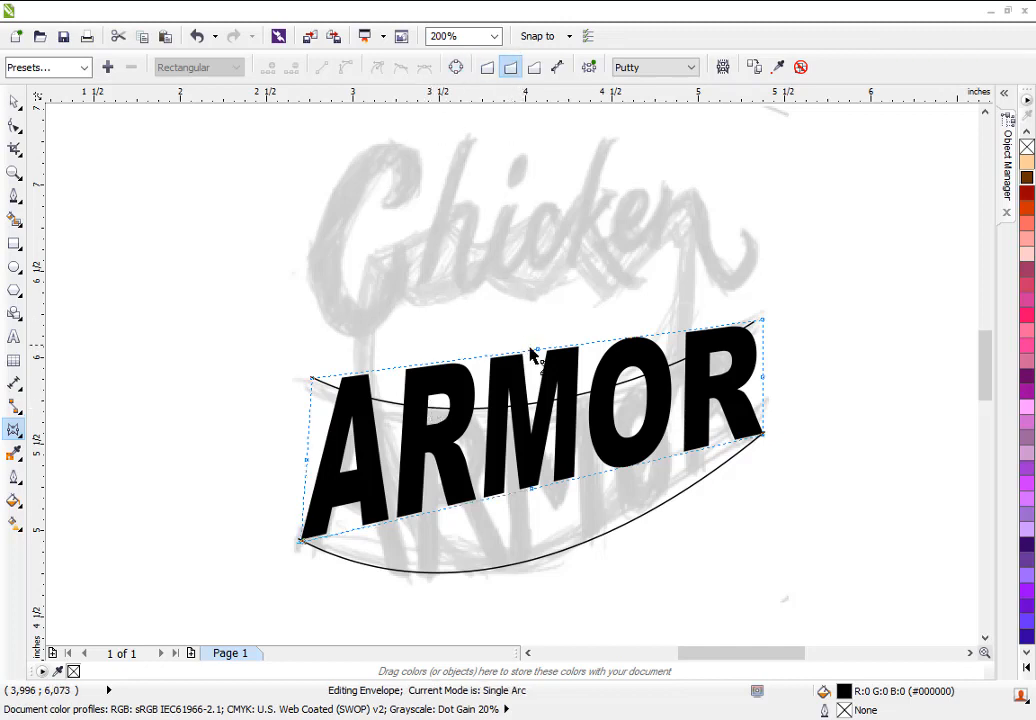
pyautogui.moveTo(539, 351); pyautogui.dragTo(539, 403)
pyautogui.moveTo(531, 490); pyautogui.dragTo(531, 565)
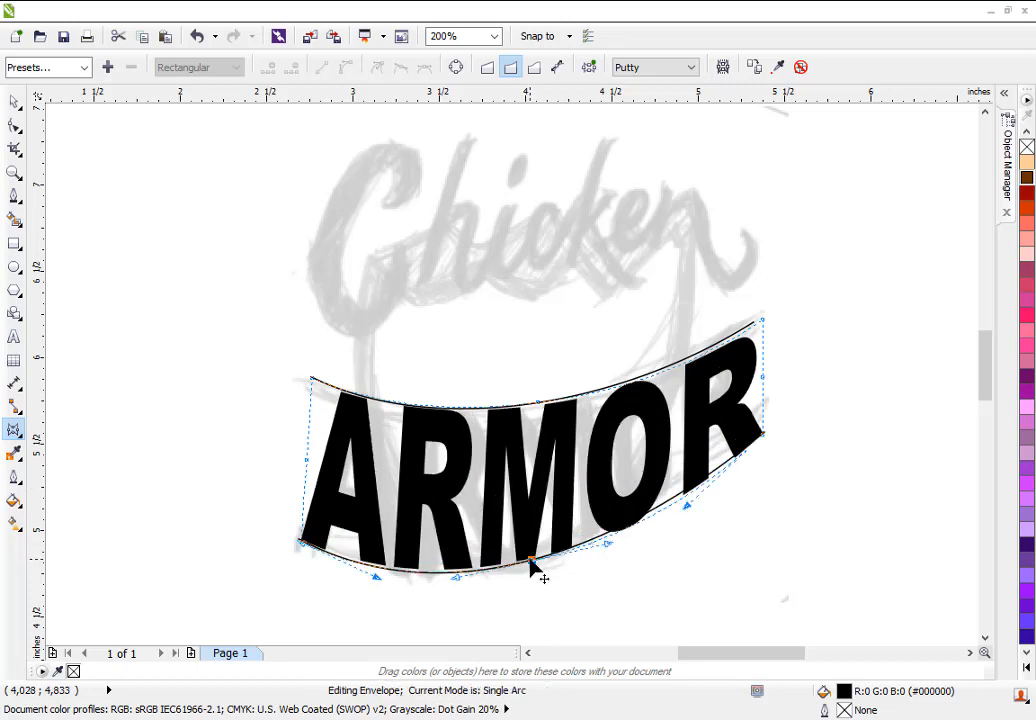
pyautogui.click(538, 403)
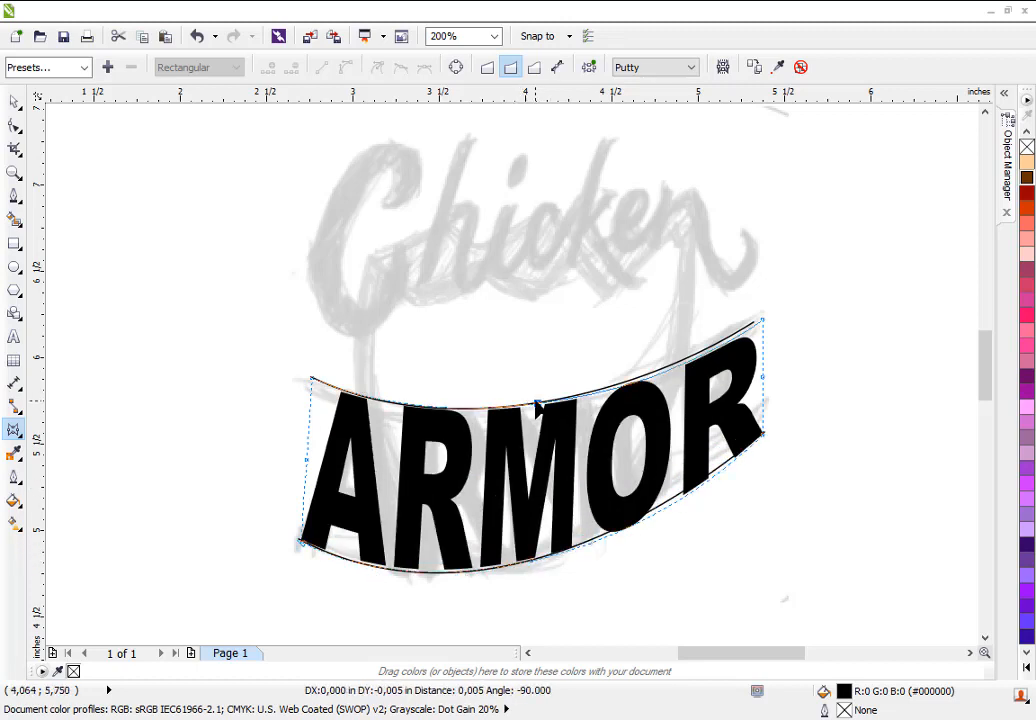
# - Shift the ARMOR envelope's upper-left, lower-left and lower-right corners slightly, keeping Single Arc mode
pyautogui.moveTo(310, 383); pyautogui.dragTo(301, 378)
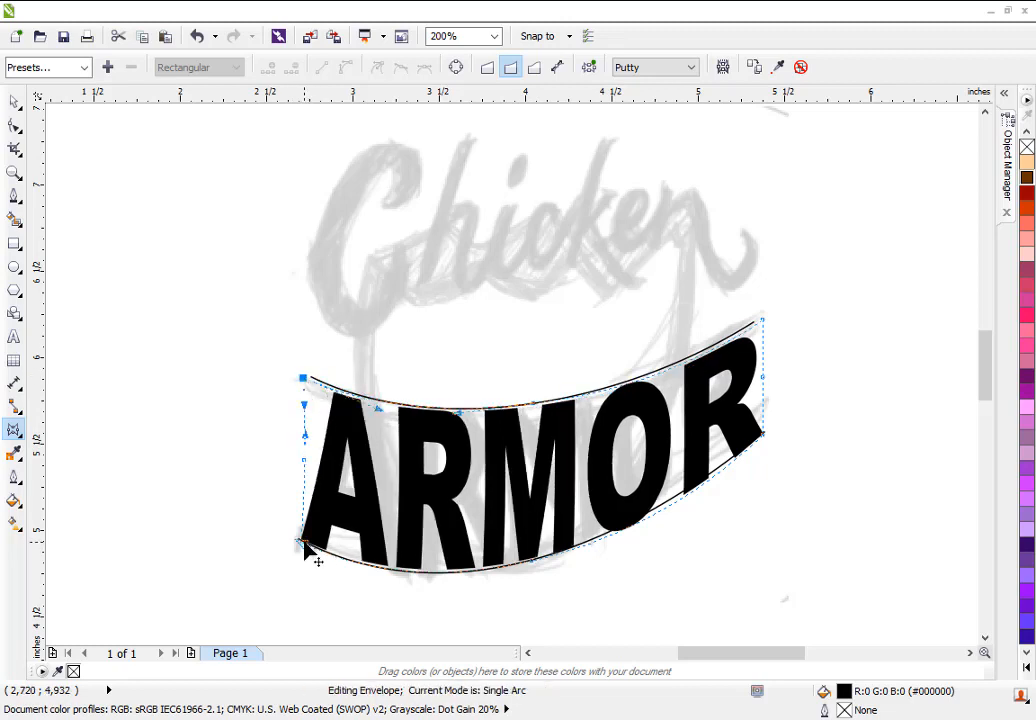
pyautogui.moveTo(305, 549); pyautogui.dragTo(311, 549)
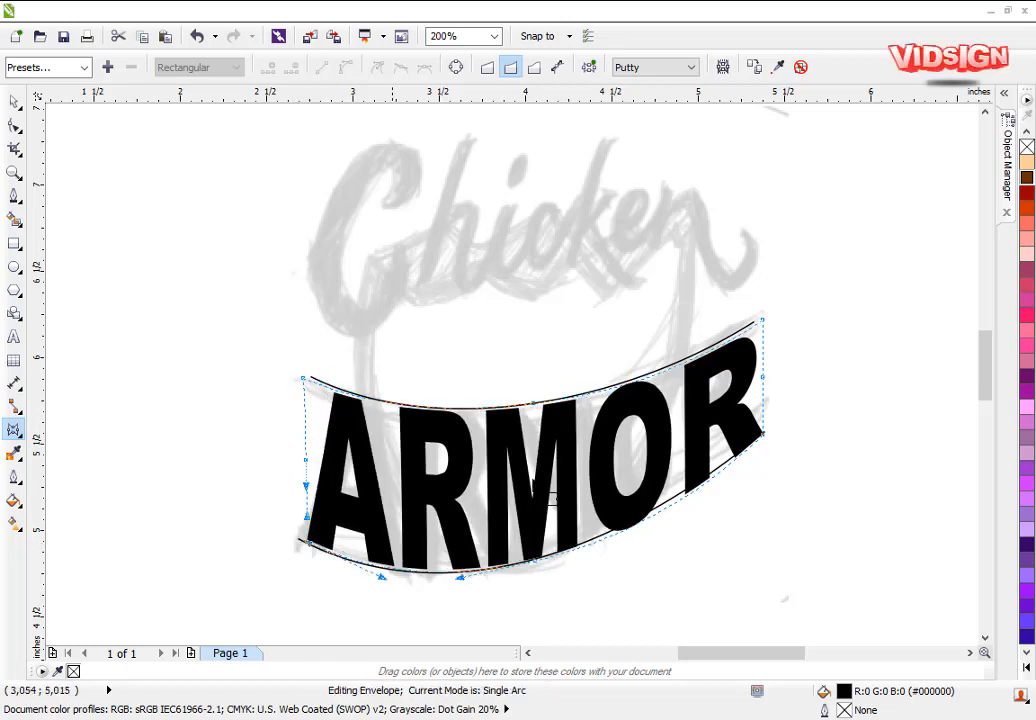
pyautogui.moveTo(764, 437); pyautogui.dragTo(765, 438)
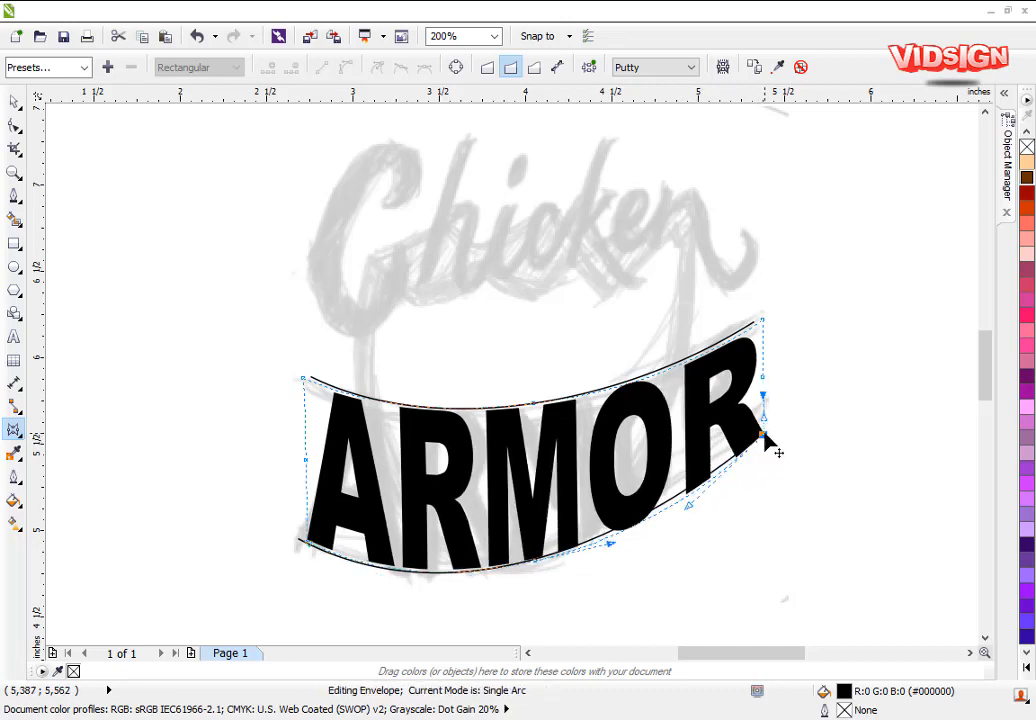
# - Adjust the middle of the envelope's lower edge toward the lower guideline and raise its two right-hand corners slightly
pyautogui.click(683, 500)
pyautogui.click(701, 487)
pyautogui.click(532, 561)
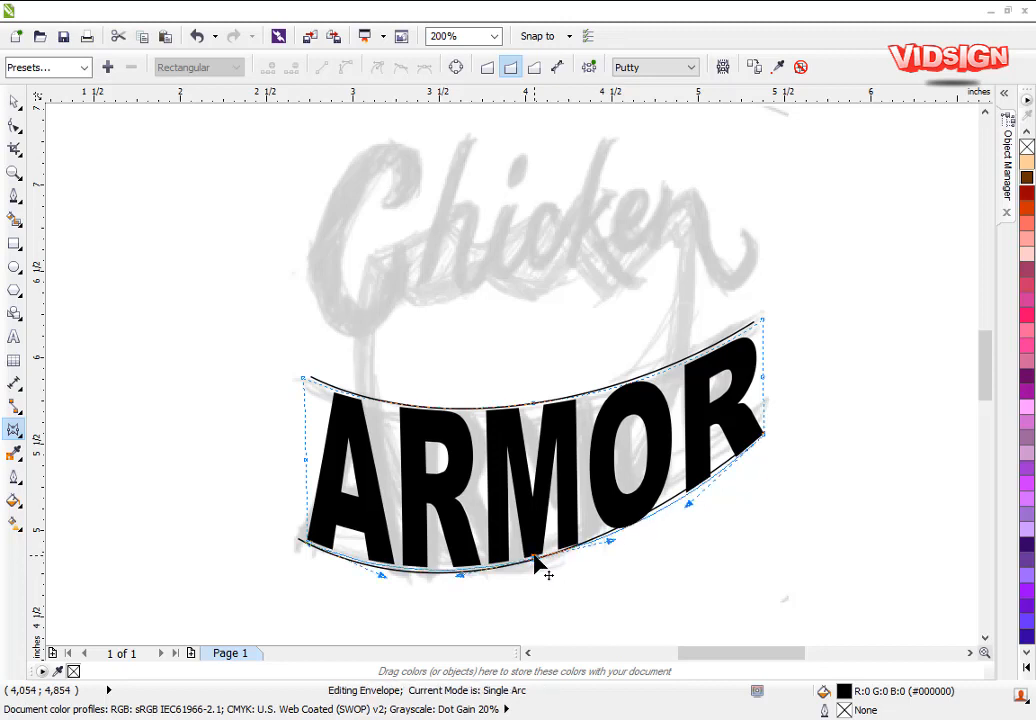
pyautogui.click(535, 563)
pyautogui.click(536, 563)
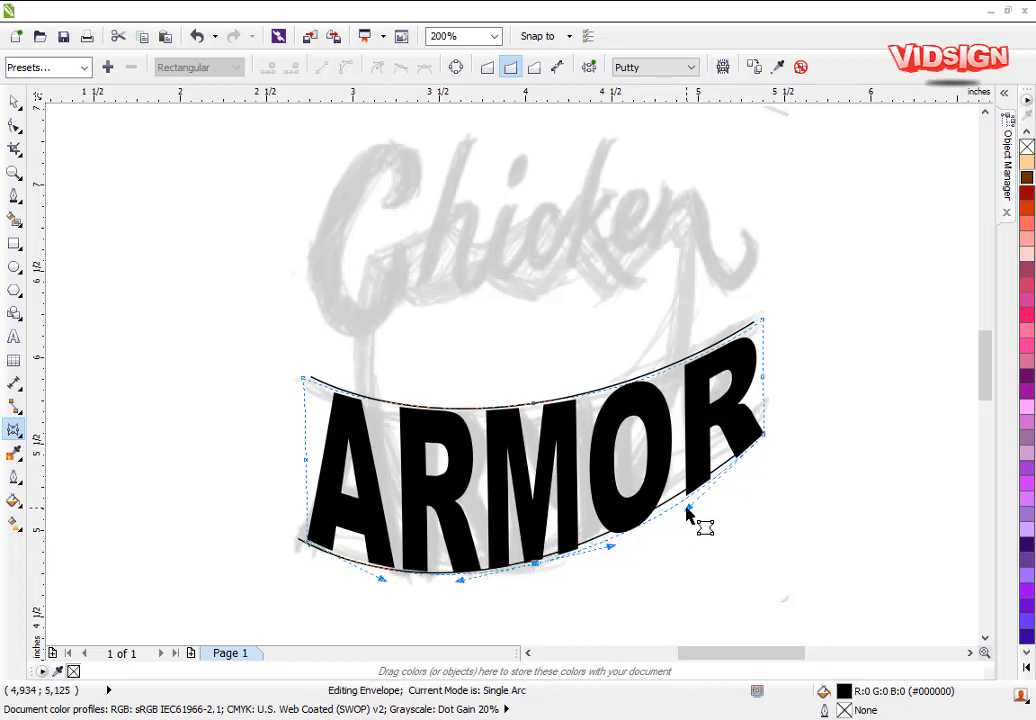
pyautogui.click(685, 510)
pyautogui.click(700, 503)
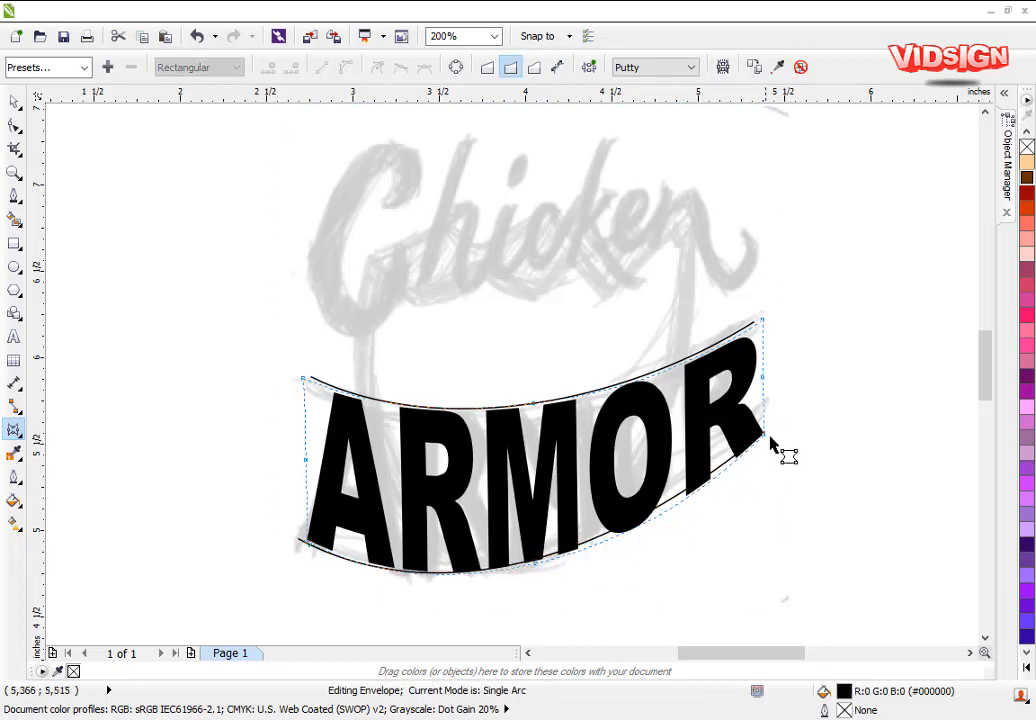
pyautogui.click(537, 566)
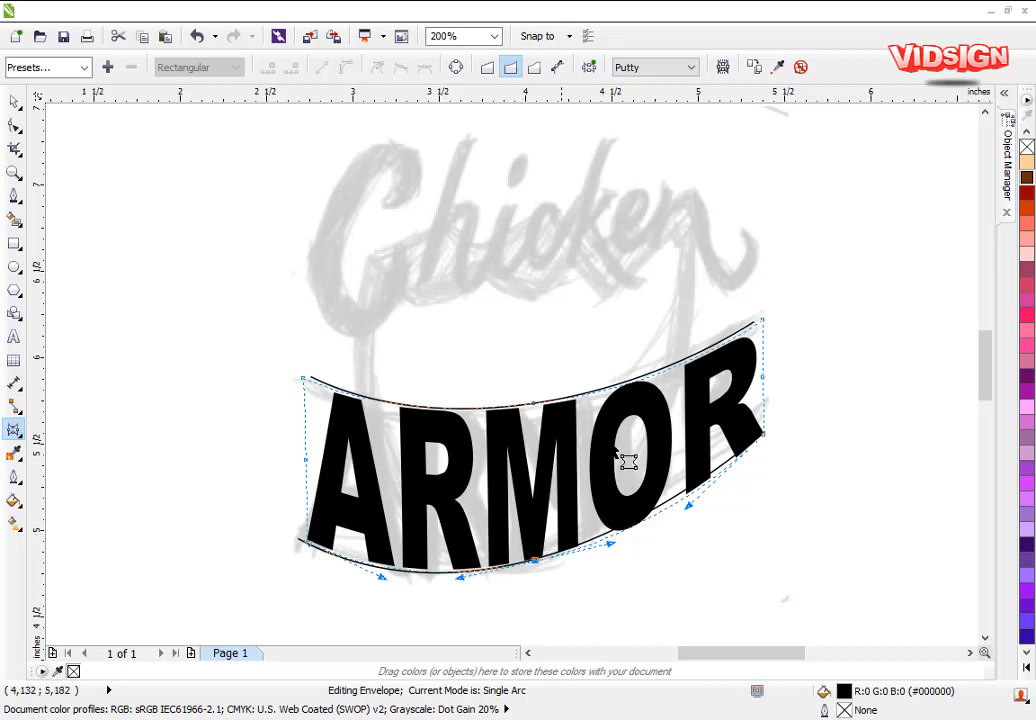
pyautogui.moveTo(763, 321); pyautogui.dragTo(762, 317)
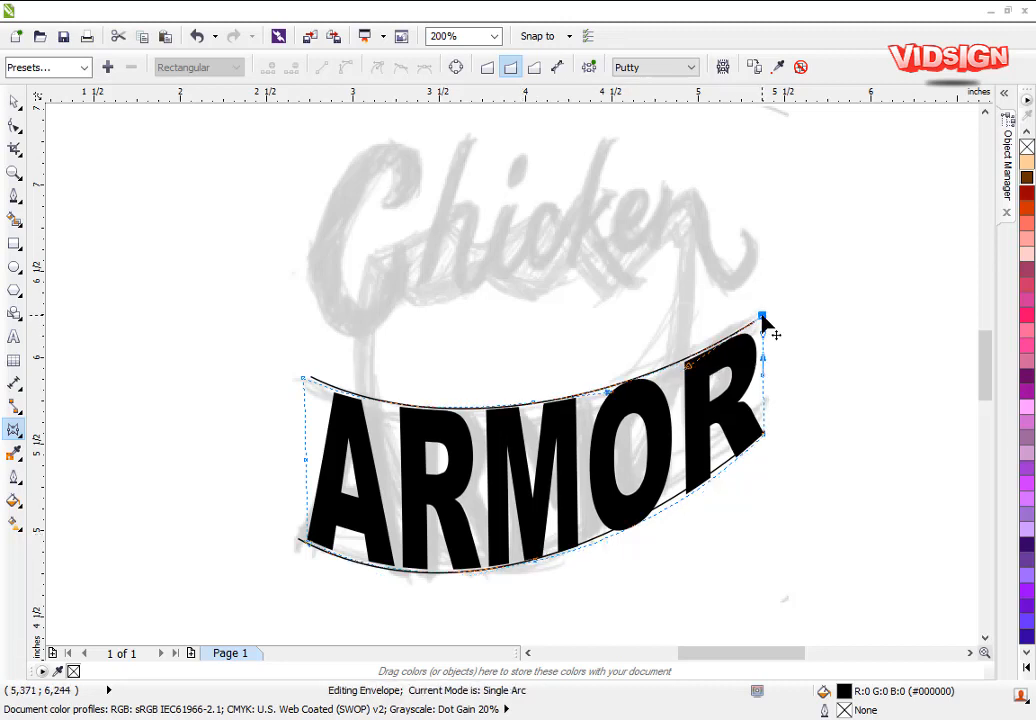
pyautogui.moveTo(763, 437); pyautogui.dragTo(765, 428)
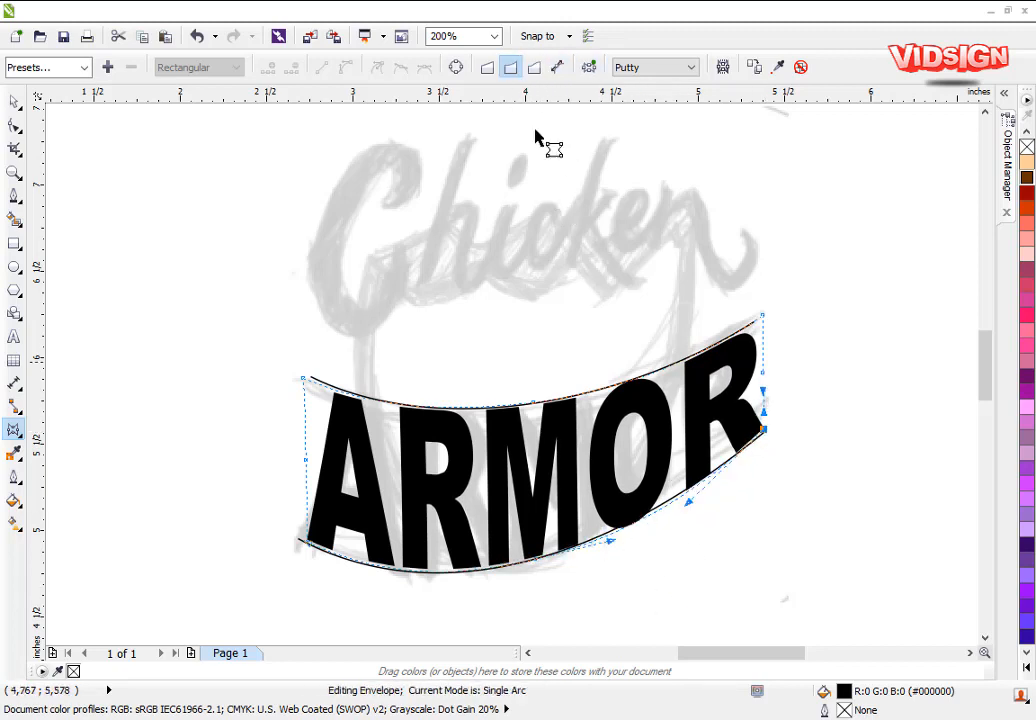
# - Switch the envelope to Unconstrained mode and refine the nodes and handles along its lower edge to match the lower guideline
pyautogui.click(557, 67)
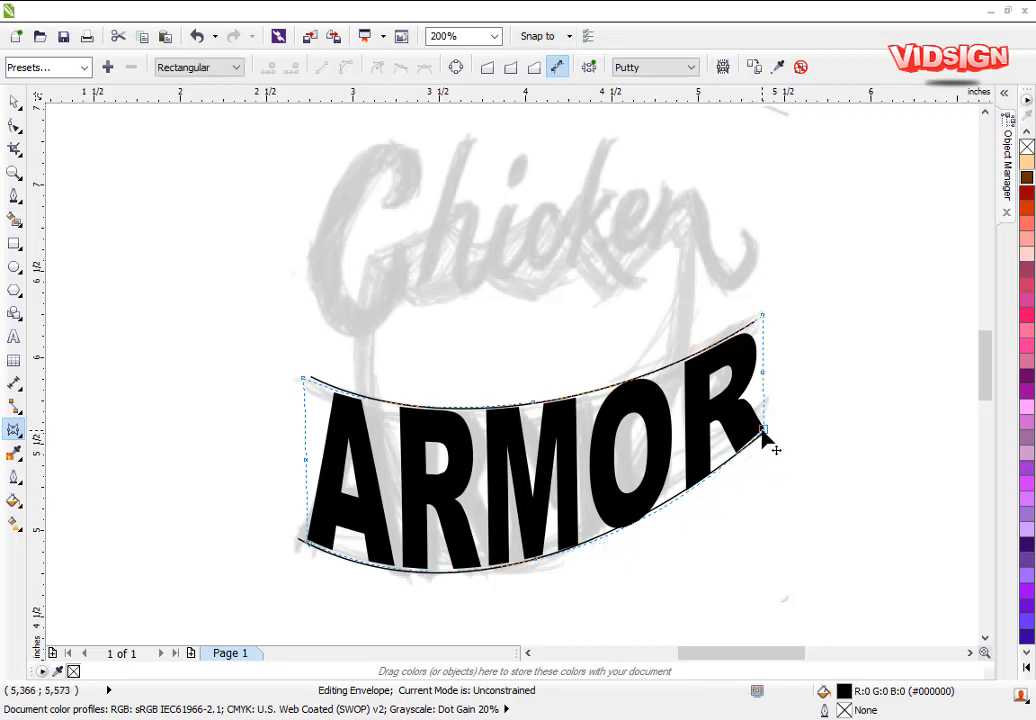
pyautogui.click(763, 430)
pyautogui.moveTo(690, 499); pyautogui.dragTo(688, 495)
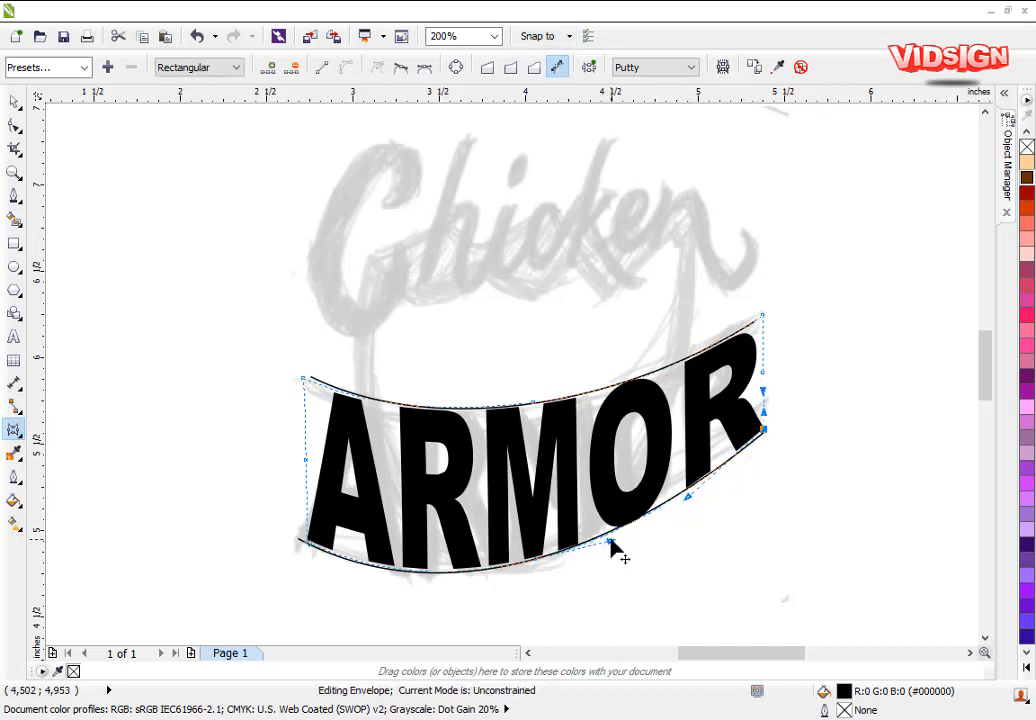
pyautogui.moveTo(611, 542); pyautogui.dragTo(611, 541)
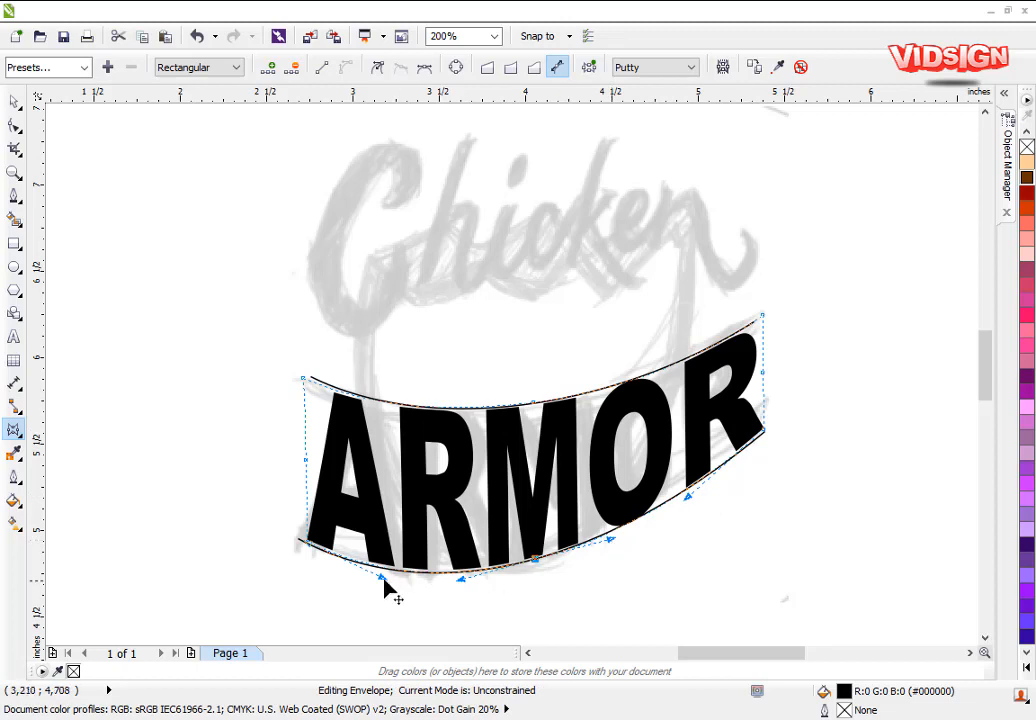
pyautogui.moveTo(380, 579); pyautogui.dragTo(382, 586)
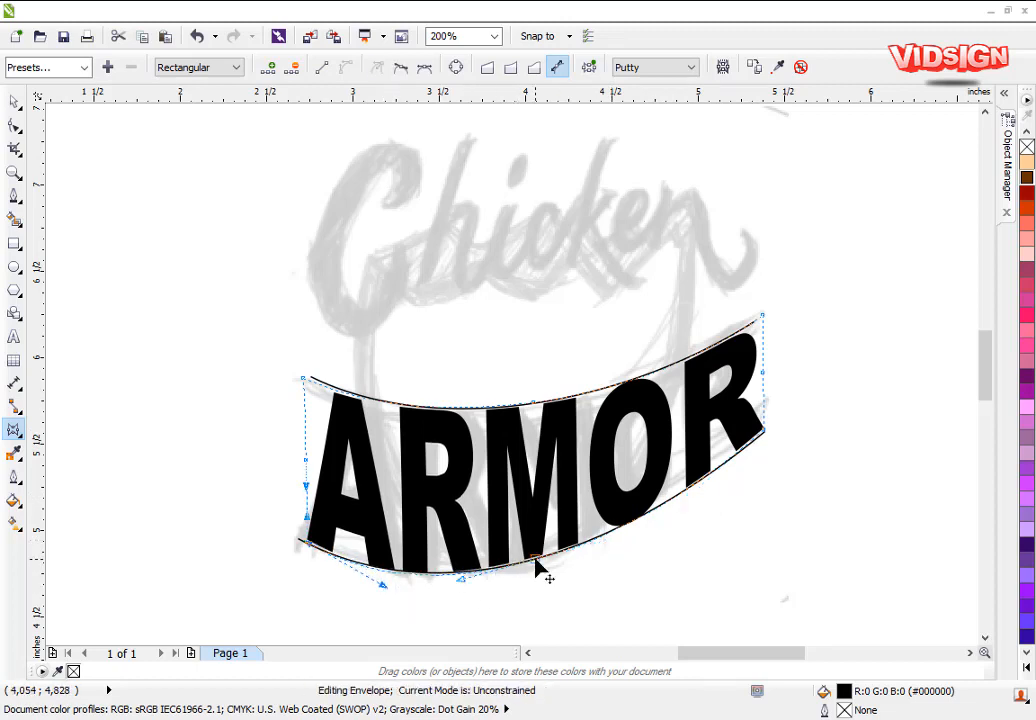
pyautogui.moveTo(537, 564); pyautogui.dragTo(537, 565)
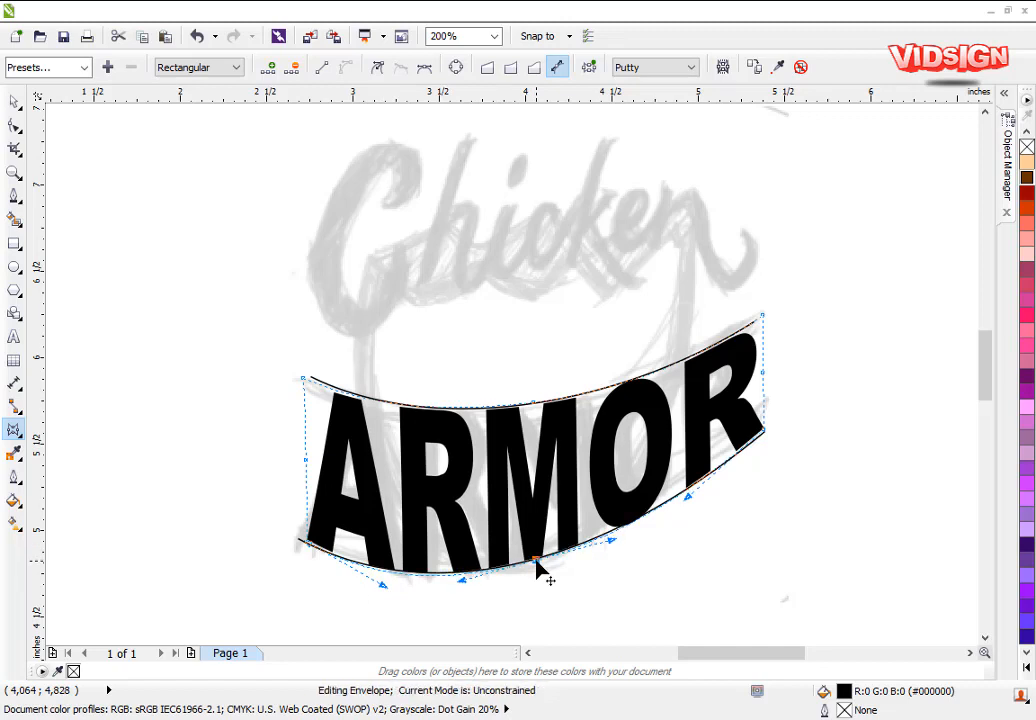
# - Raise the envelope's two upper corners slightly to fit the upper guideline and deselect the ARMOR text
pyautogui.moveTo(763, 318); pyautogui.dragTo(761, 314)
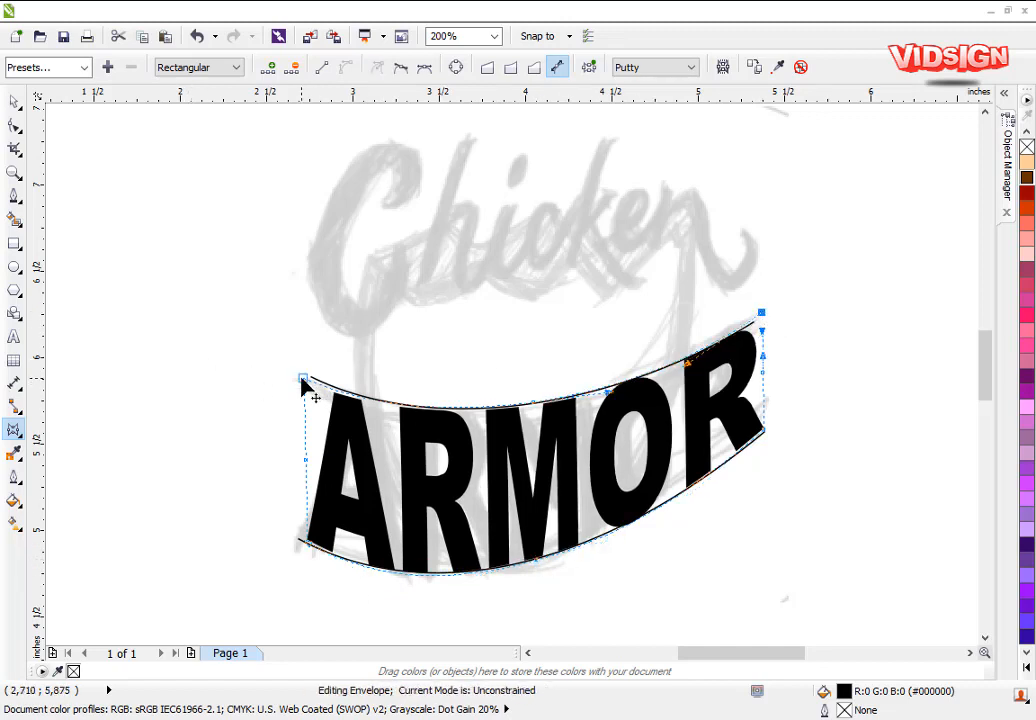
pyautogui.moveTo(302, 380); pyautogui.dragTo(303, 378)
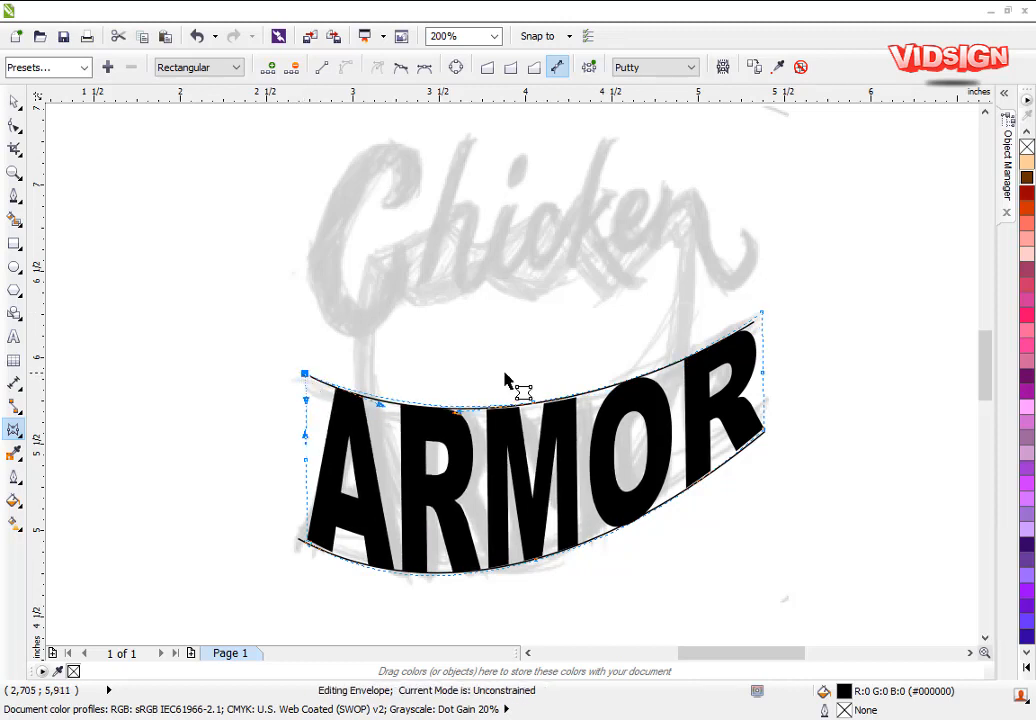
pyautogui.press('space')
pyautogui.click(896, 405)
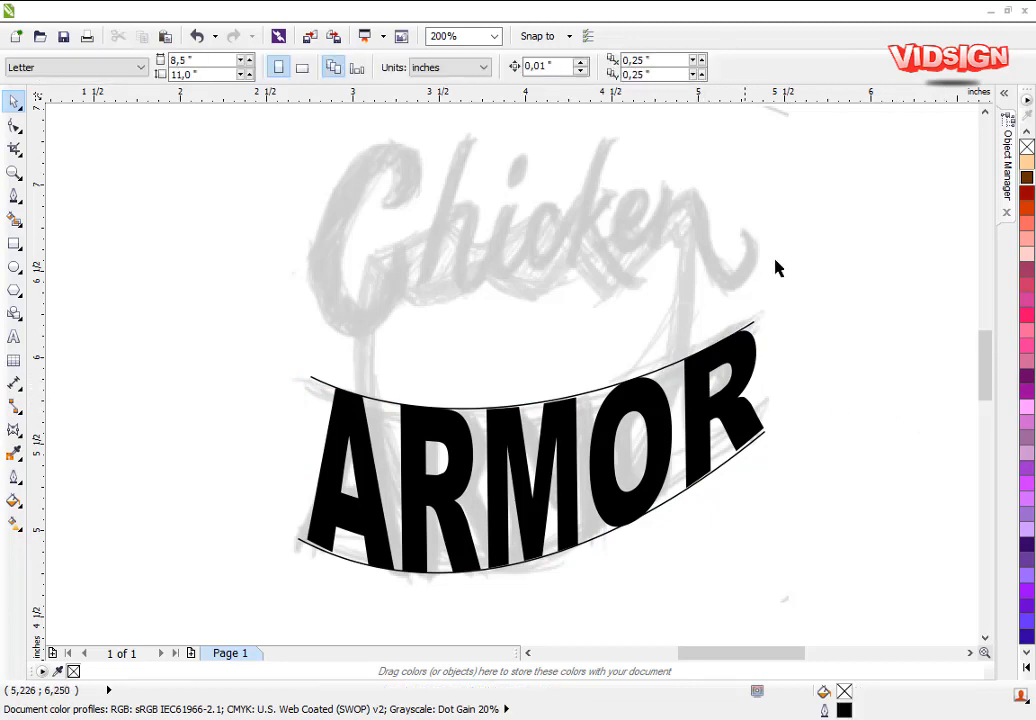
# - Delete the curved guideline above the ARMOR text
pyautogui.scroll(-3, 694, 290)
pyautogui.scroll(3, 565, 265)
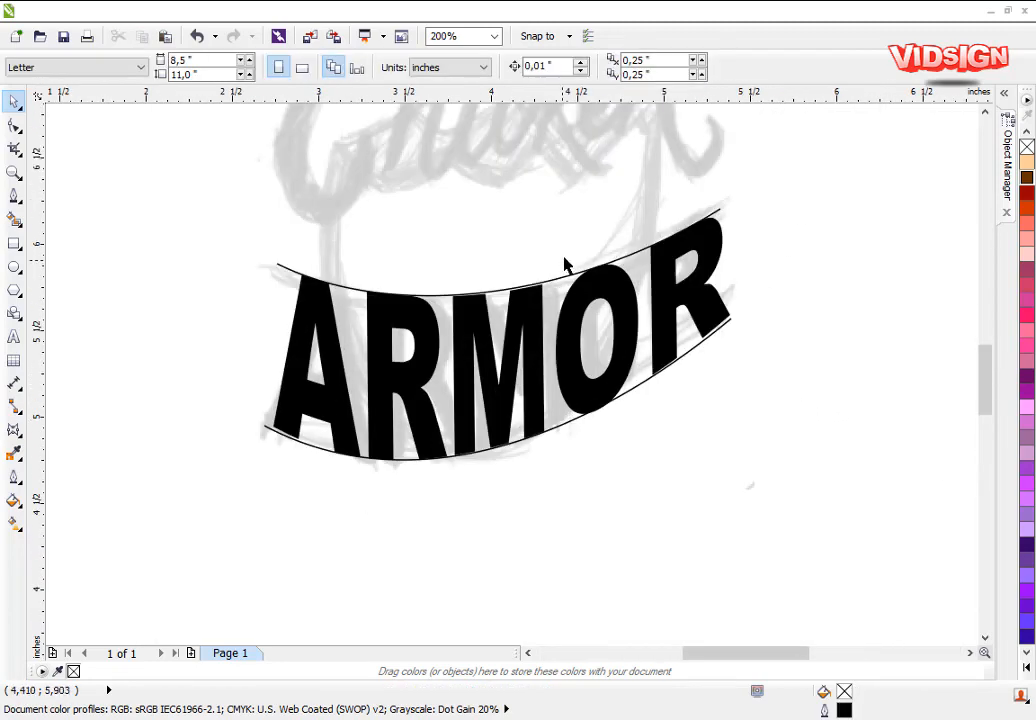
pyautogui.click(568, 276)
pyautogui.press('Delete')
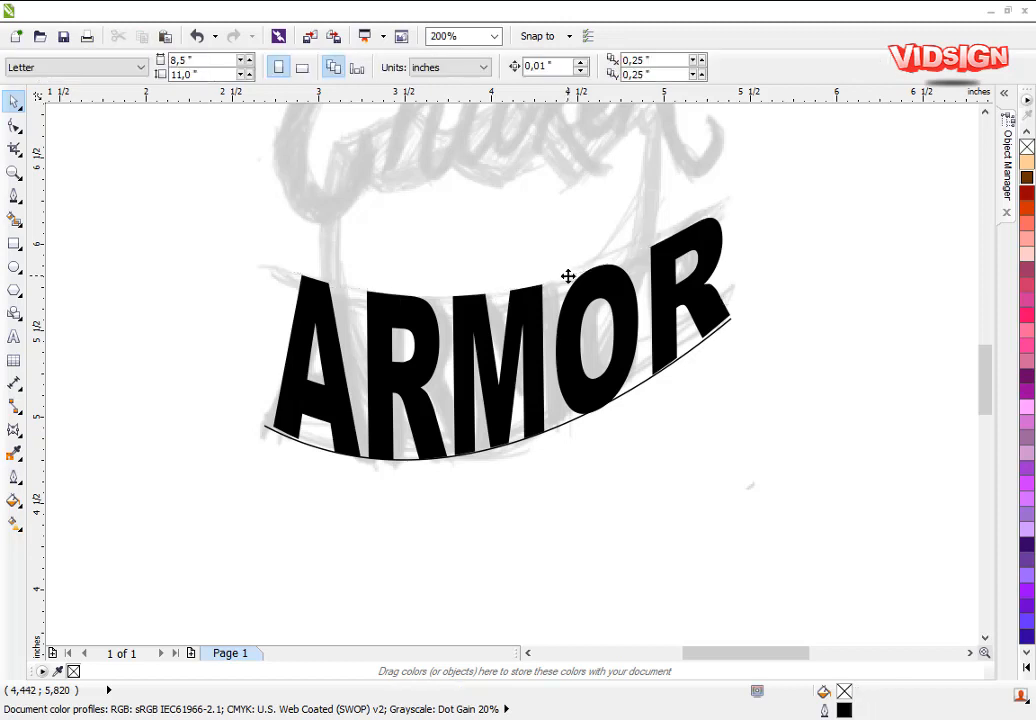
# - Undo the accidental deletion of the sketch bitmap and lock the bitmap in place
pyautogui.click(267, 431)
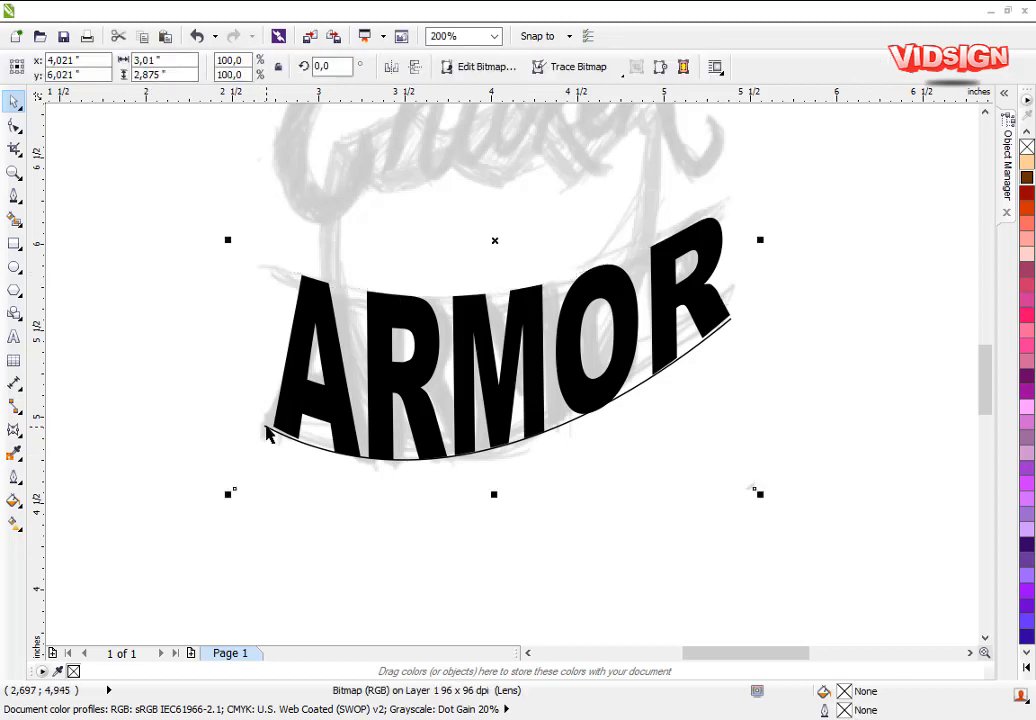
pyautogui.press('Delete')
pyautogui.hotkey('ctrl', 'z')
pyautogui.rightClick(475, 192)
pyautogui.click(530, 472)
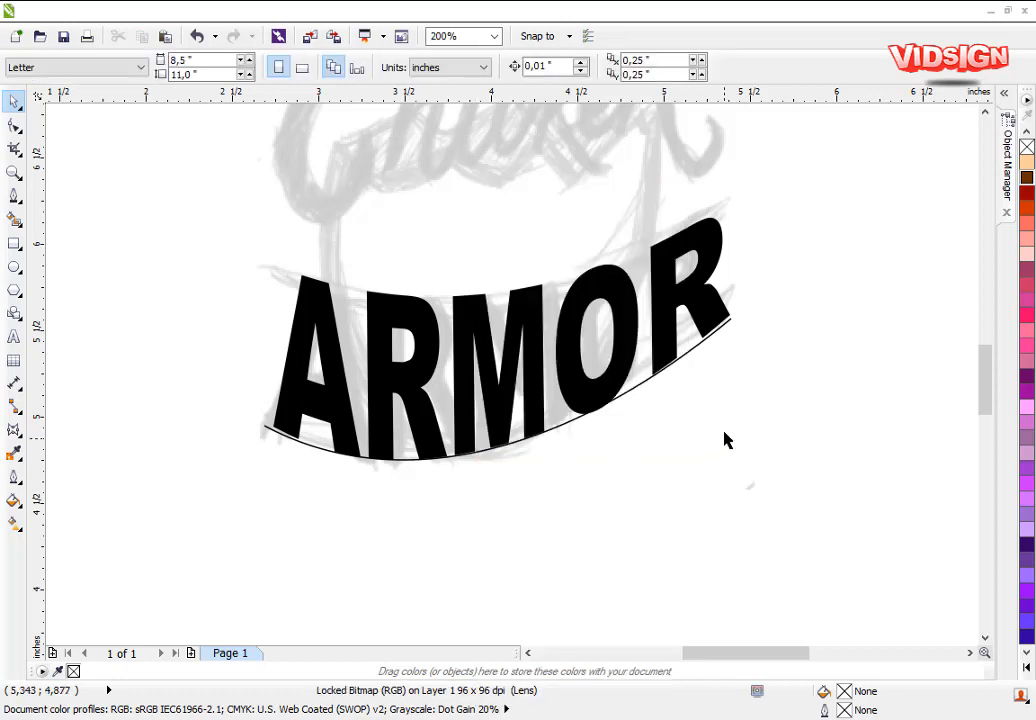
# - Move the lower curved guideline away from the ARMOR text and delete it
pyautogui.click(694, 348)
pyautogui.moveTo(694, 348); pyautogui.dragTo(710, 403)
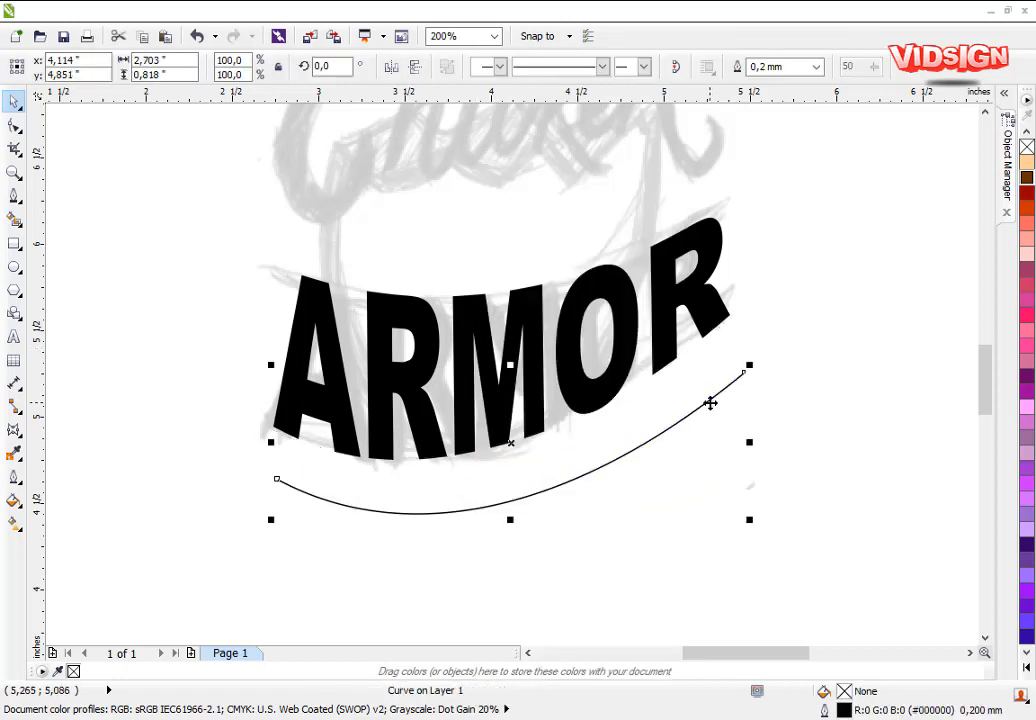
pyautogui.press('Delete')
# - Trace the outer contour of the sketched letter C with the Pen tool, about 0.64 in wide and 1.11 in tall
pyautogui.hotkey('shift', 'F4')
pyautogui.scroll(3, 490, 352)
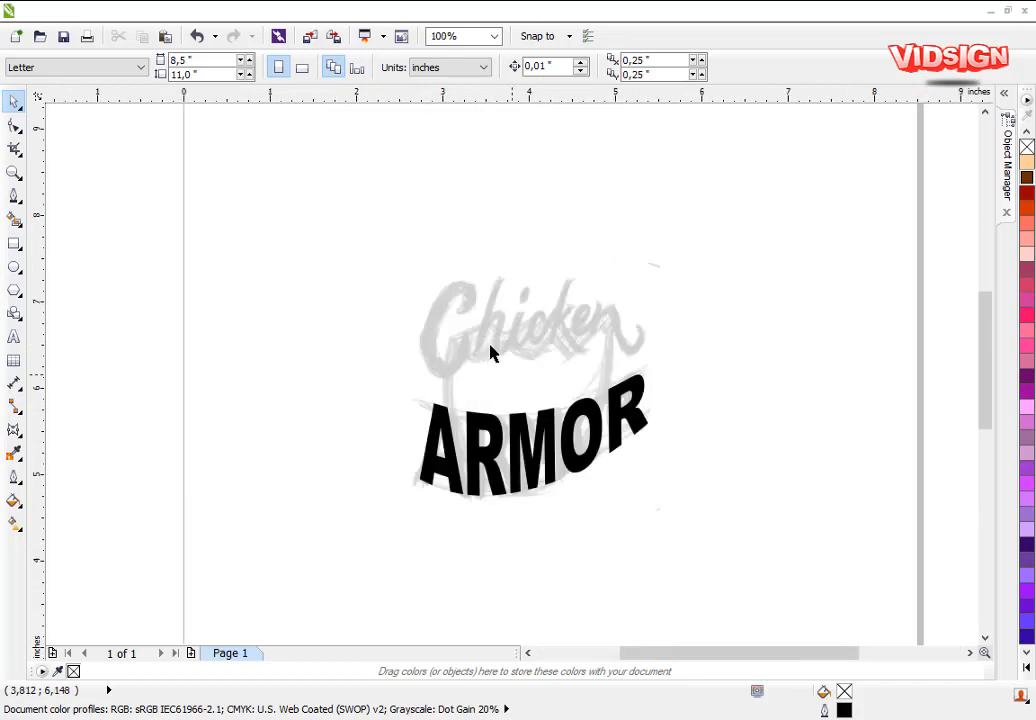
pyautogui.scroll(-1, 527, 378)
pyautogui.scroll(1, 553, 395)
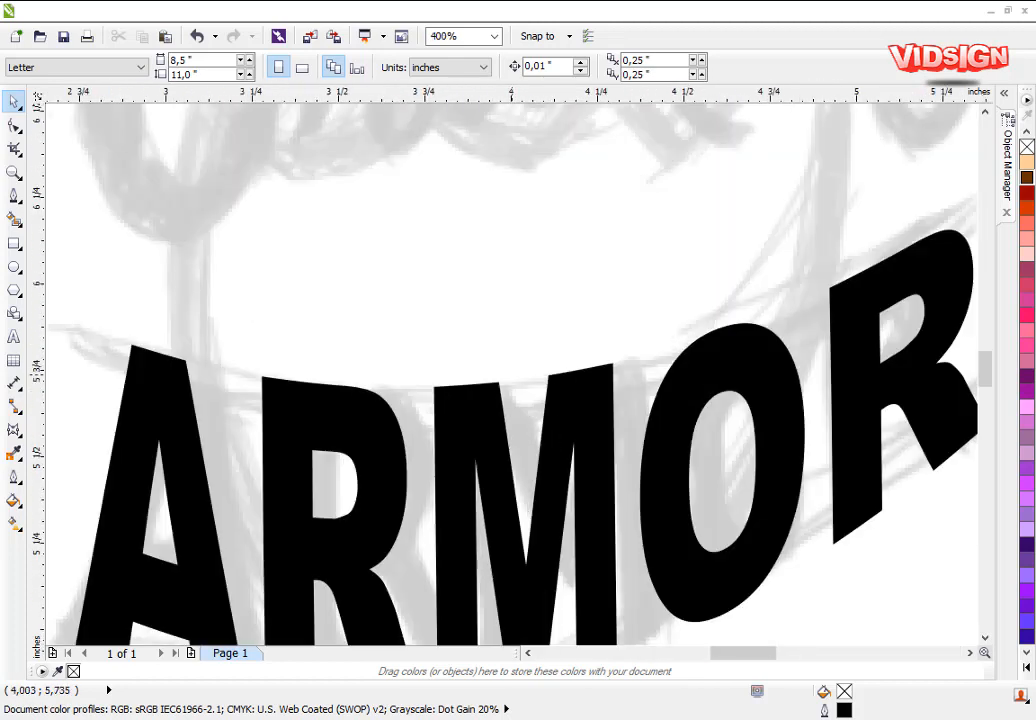
pyautogui.scroll(-1, 513, 388)
pyautogui.scroll(1, 513, 382)
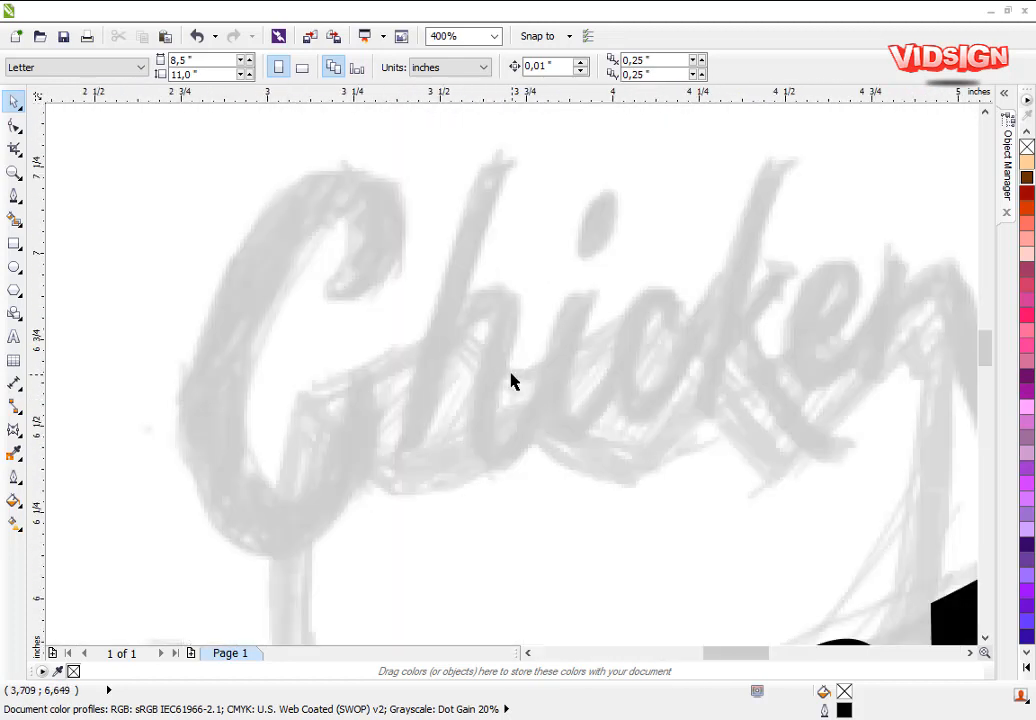
pyautogui.click(14, 196)
pyautogui.click(85, 273)
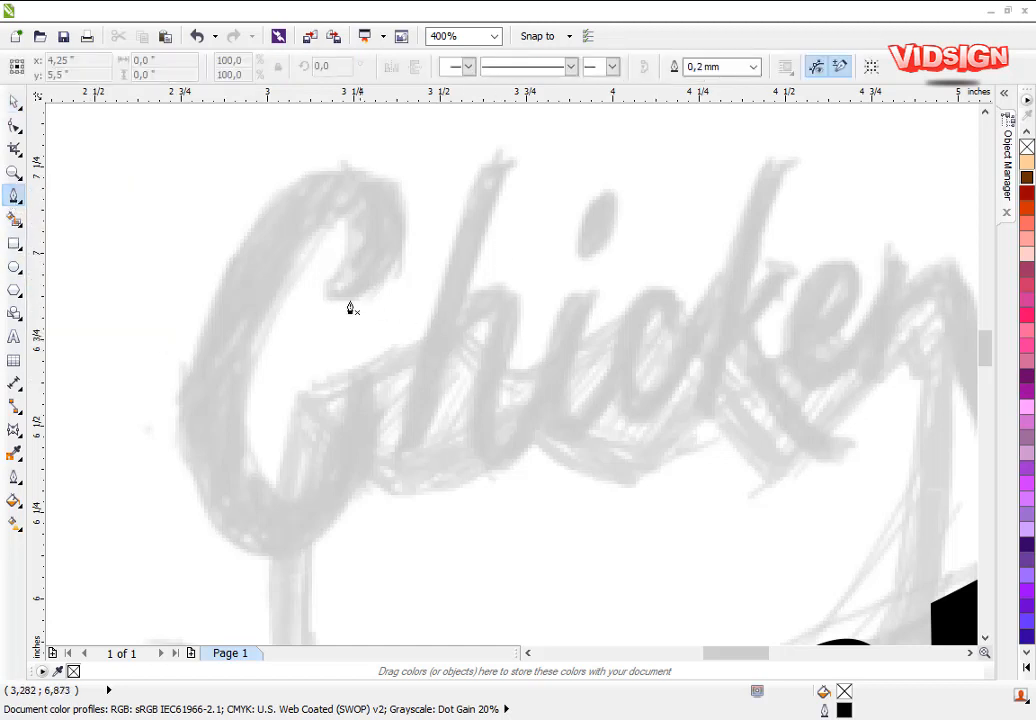
pyautogui.moveTo(398, 219); pyautogui.dragTo(402, 160)
pyautogui.moveTo(276, 200); pyautogui.dragTo(227, 241)
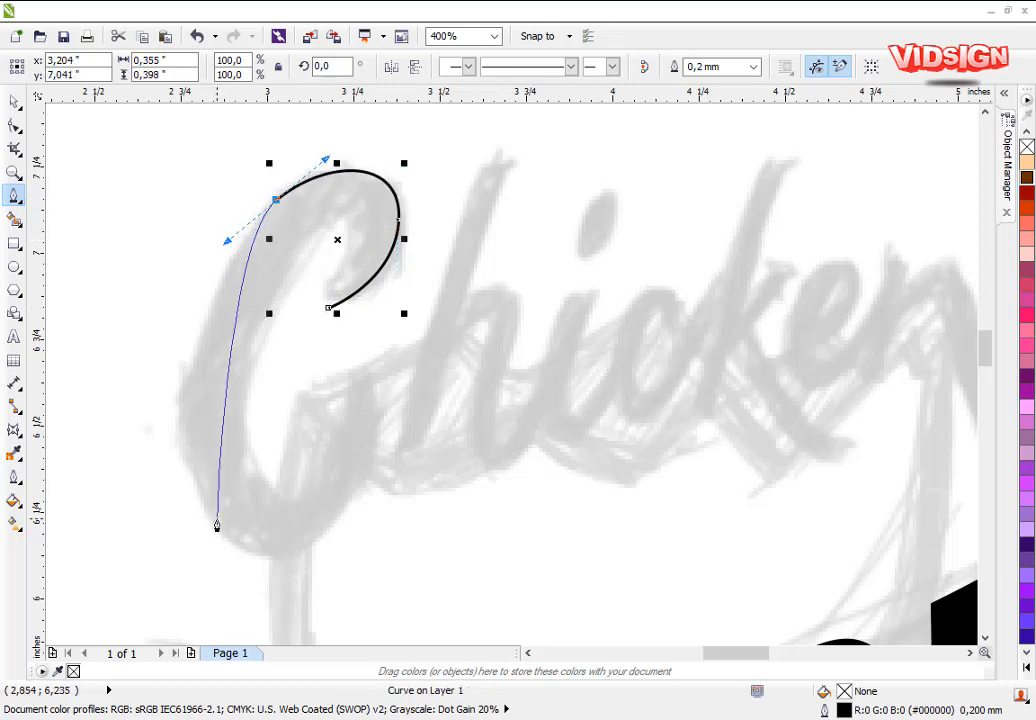
pyautogui.moveTo(207, 514); pyautogui.dragTo(285, 610)
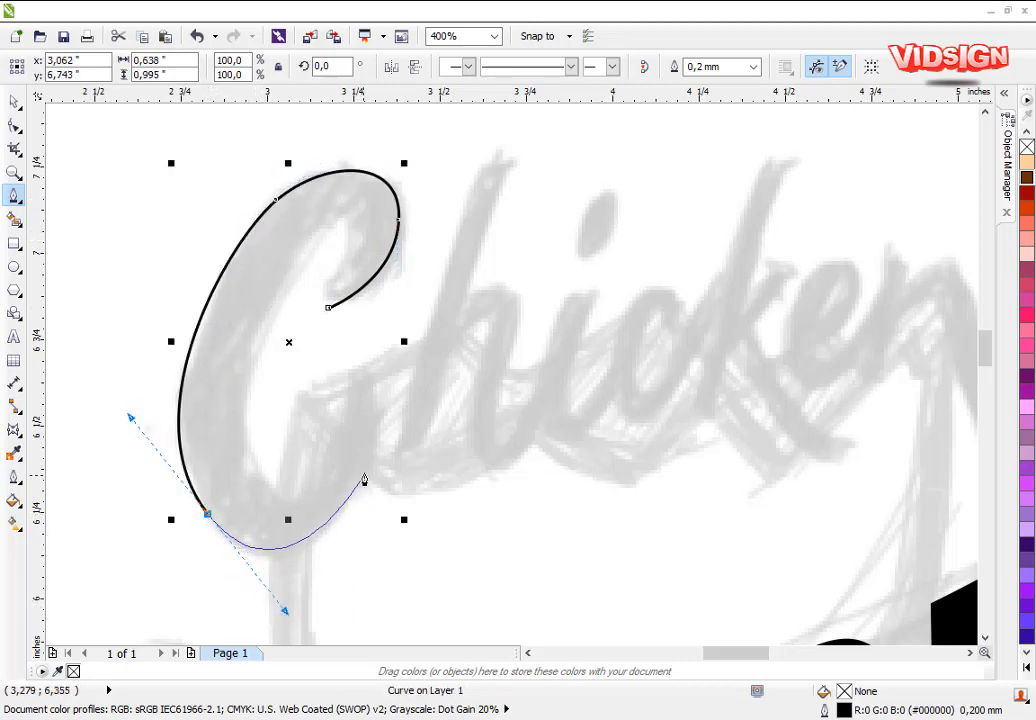
pyautogui.moveTo(368, 463); pyautogui.dragTo(378, 422)
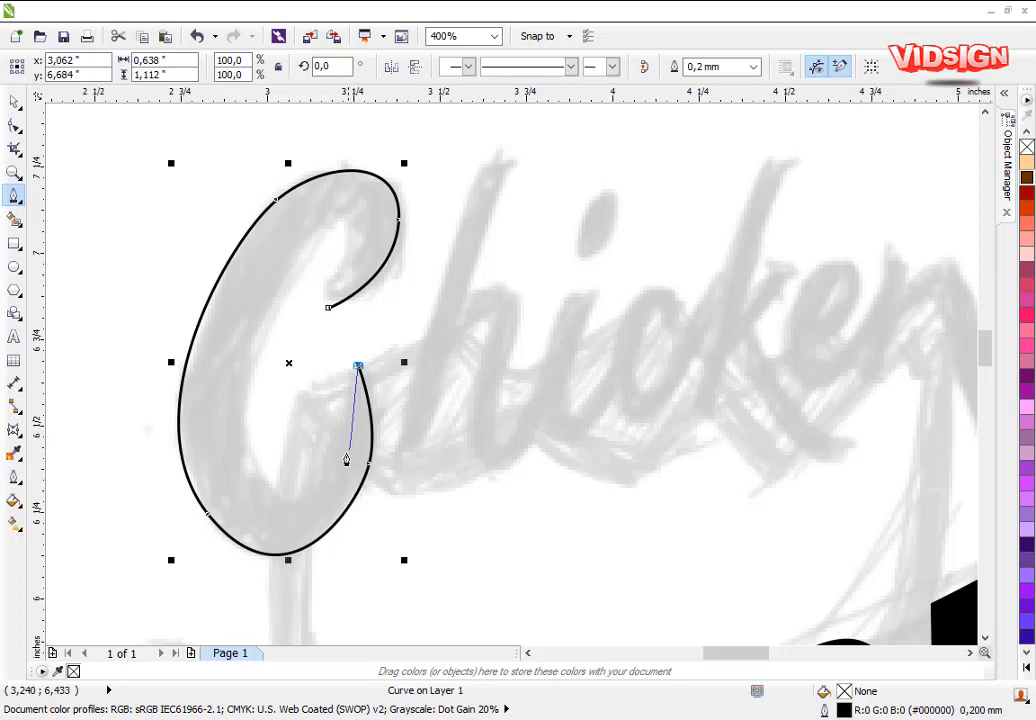
# - Trace the inner contour of the letter C and close its outline at the upper terminal
pyautogui.moveTo(332, 471); pyautogui.dragTo(300, 516)
pyautogui.moveTo(240, 407); pyautogui.dragTo(243, 297)
pyautogui.moveTo(333, 215); pyautogui.dragTo(359, 203)
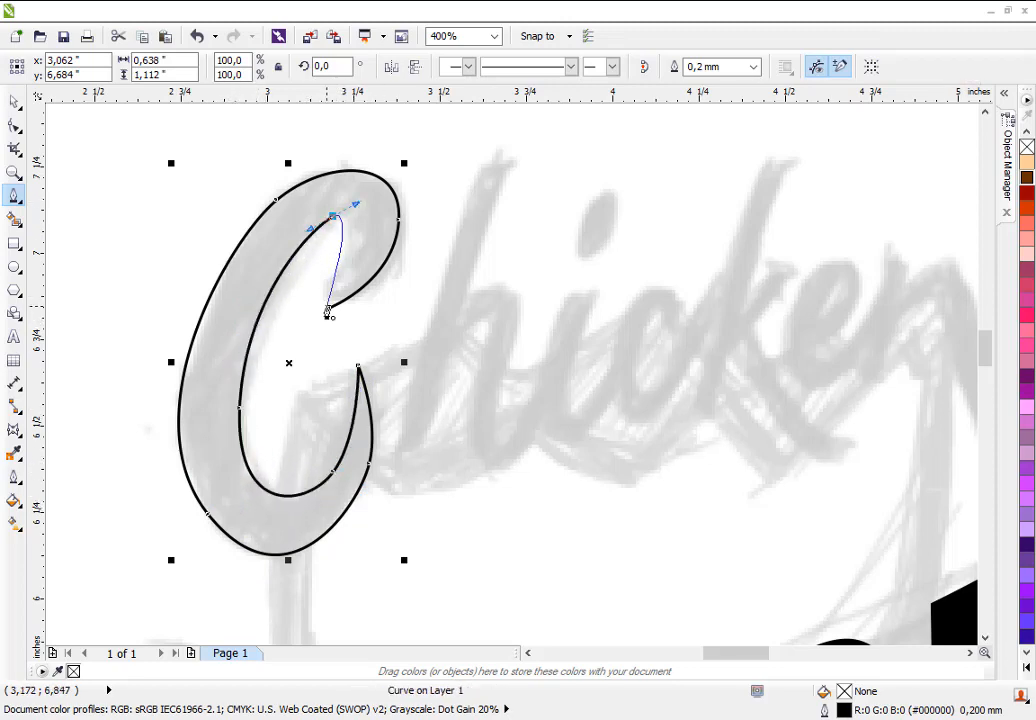
pyautogui.moveTo(348, 252); pyautogui.dragTo(321, 289)
# - Trace the slanted stem of the sketched letter h as a closed outline with the Pen tool
pyautogui.click(478, 173)
pyautogui.moveTo(517, 160); pyautogui.dragTo(526, 158)
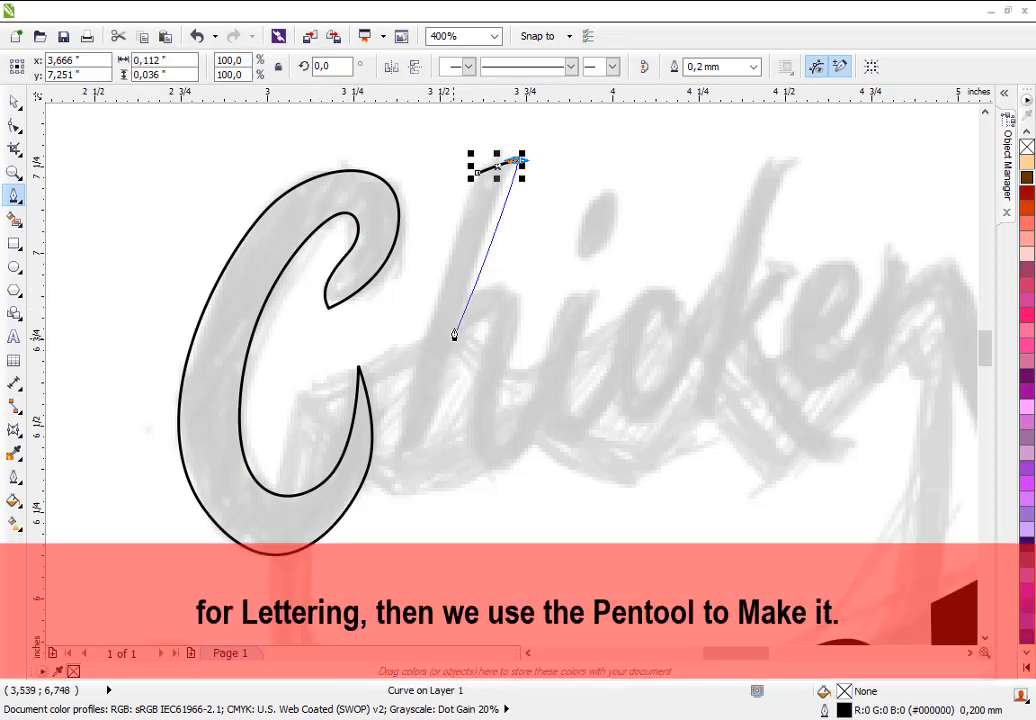
pyautogui.moveTo(480, 253); pyautogui.dragTo(462, 220)
pyautogui.click(423, 450)
pyautogui.click(395, 464)
pyautogui.click(478, 173)
# - Trace the arch and curved tail of the letter h as a closed outline overlapping its stem
pyautogui.click(450, 327)
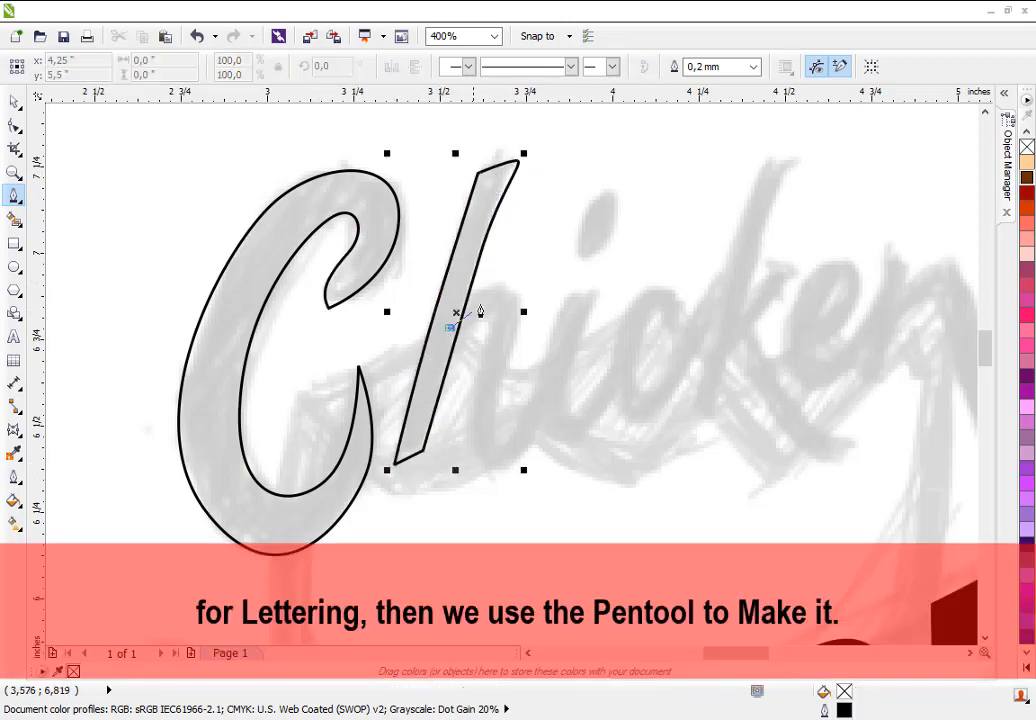
pyautogui.moveTo(501, 286); pyautogui.dragTo(528, 284)
pyautogui.moveTo(525, 338); pyautogui.dragTo(519, 363)
pyautogui.moveTo(498, 423); pyautogui.dragTo(501, 439)
pyautogui.moveTo(540, 399); pyautogui.dragTo(551, 377)
pyautogui.click(553, 373)
pyautogui.moveTo(504, 461); pyautogui.dragTo(477, 464)
pyautogui.moveTo(494, 315); pyautogui.dragTo(480, 311)
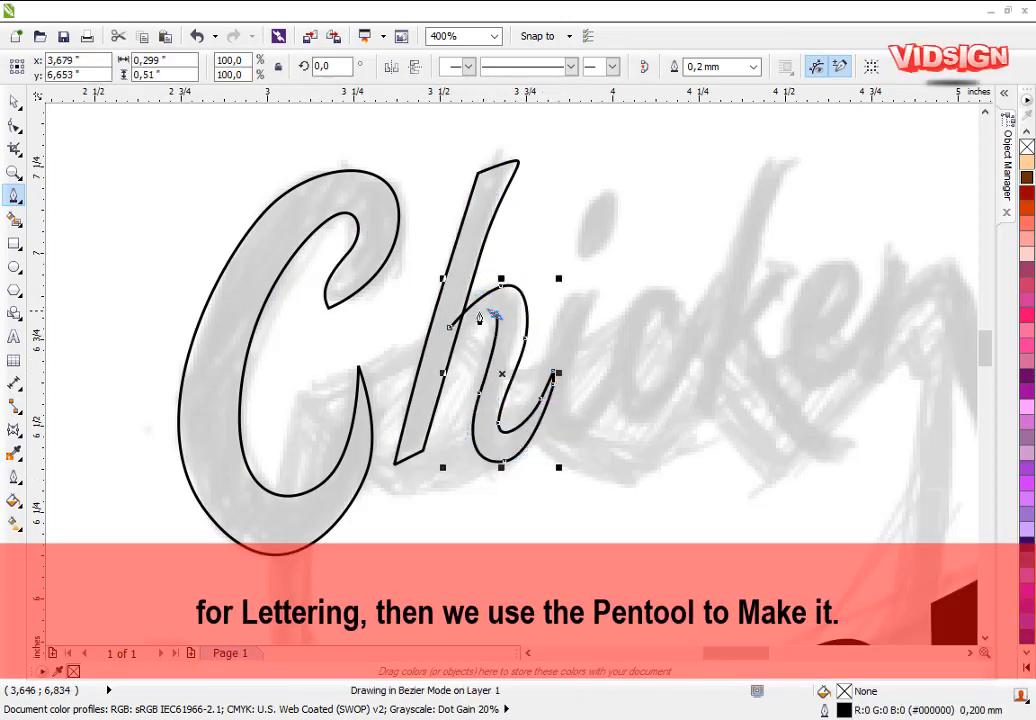
pyautogui.click(449, 343)
pyautogui.click(450, 327)
# - Trace the body of the sketched letter i, without its dot, as a closed outline joining the h's tail
pyautogui.click(569, 295)
pyautogui.click(598, 292)
pyautogui.moveTo(574, 379)
pyautogui.mouseDown()
pyautogui.moveTo(571, 402)
pyautogui.moveTo(592, 408)
pyautogui.moveTo(537, 454)
pyautogui.mouseUp()
pyautogui.click(618, 363)
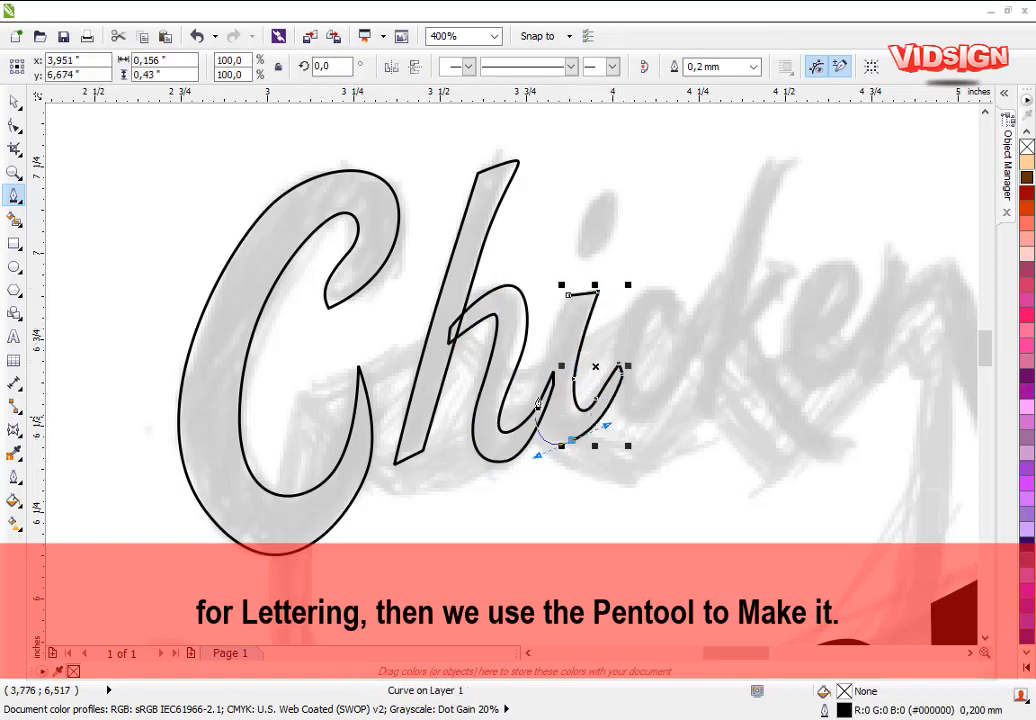
pyautogui.moveTo(541, 386); pyautogui.dragTo(547, 353)
pyautogui.click(569, 295)
# - Trace the sketched lowercase letter c as a closed outline with its connecting tail reaching the k's stem
pyautogui.moveTo(668, 298); pyautogui.dragTo(528, 344)
pyautogui.click(528, 343)
pyautogui.moveTo(479, 374); pyautogui.dragTo(468, 412)
pyautogui.moveTo(487, 468); pyautogui.dragTo(509, 475)
pyautogui.moveTo(551, 412); pyautogui.dragTo(493, 394)
pyautogui.click(594, 325)
pyautogui.click(594, 316)
pyautogui.moveTo(514, 355); pyautogui.dragTo(524, 356)
pyautogui.click(531, 373)
# - Trace the slanted stem of the sketched letter k as a closed outline with the Pen tool
pyautogui.click(625, 210)
pyautogui.click(652, 206)
pyautogui.moveTo(593, 371); pyautogui.dragTo(578, 432)
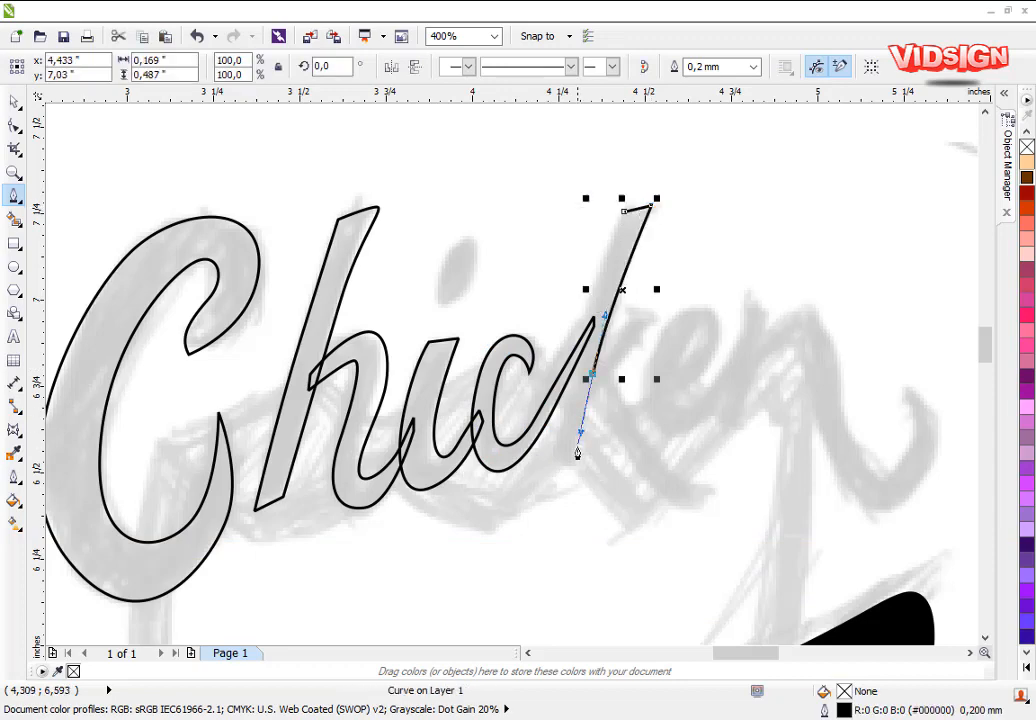
pyautogui.click(572, 461)
pyautogui.click(556, 467)
pyautogui.moveTo(591, 305); pyautogui.dragTo(609, 254)
pyautogui.doubleClick(625, 209)
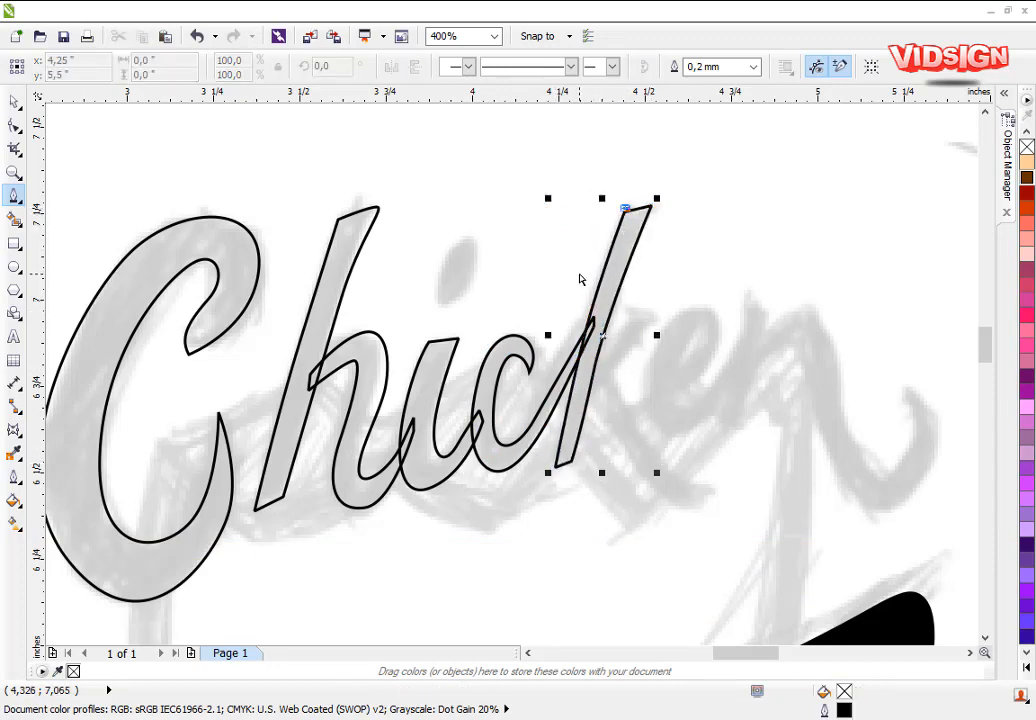
pyautogui.click(630, 208)
pyautogui.press('space')
pyautogui.press('Delete')
pyautogui.press('space')
# - Trace the upper arm of the letter k as a closed outline overlapping its stem
pyautogui.click(586, 371)
pyautogui.moveTo(633, 317); pyautogui.dragTo(655, 309)
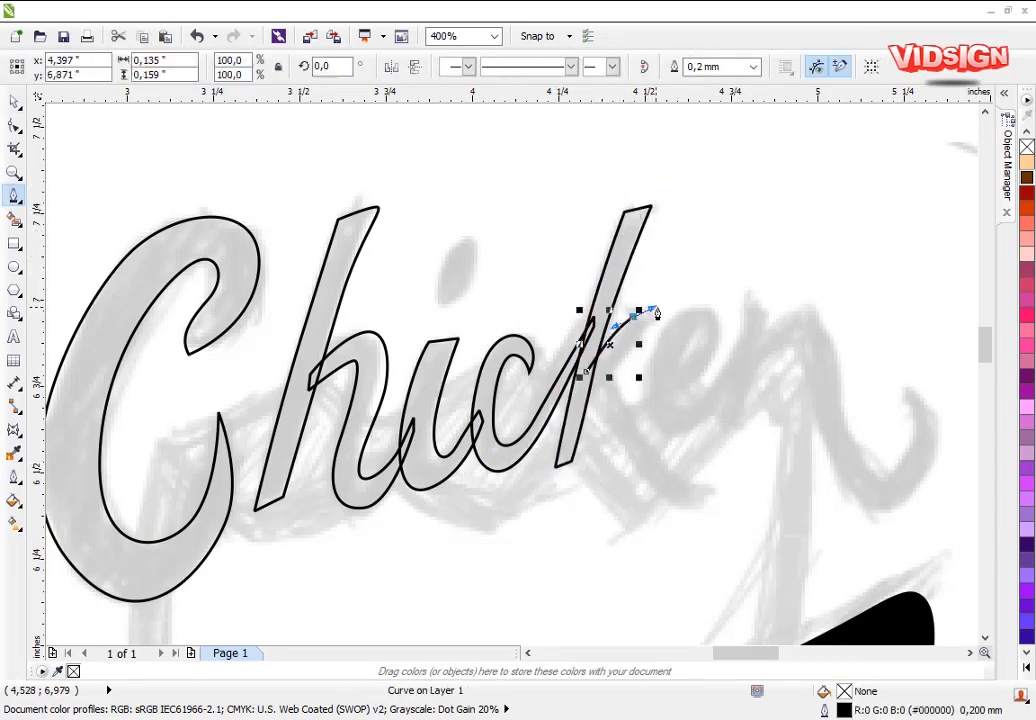
pyautogui.click(661, 307)
pyautogui.moveTo(613, 360); pyautogui.dragTo(606, 367)
pyautogui.click(584, 391)
pyautogui.click(586, 371)
# - Trace the sweeping lower leg of the letter k as a closed outline ending in a pointed tip
pyautogui.click(607, 361)
pyautogui.click(735, 473)
pyautogui.moveTo(656, 443); pyautogui.dragTo(681, 494)
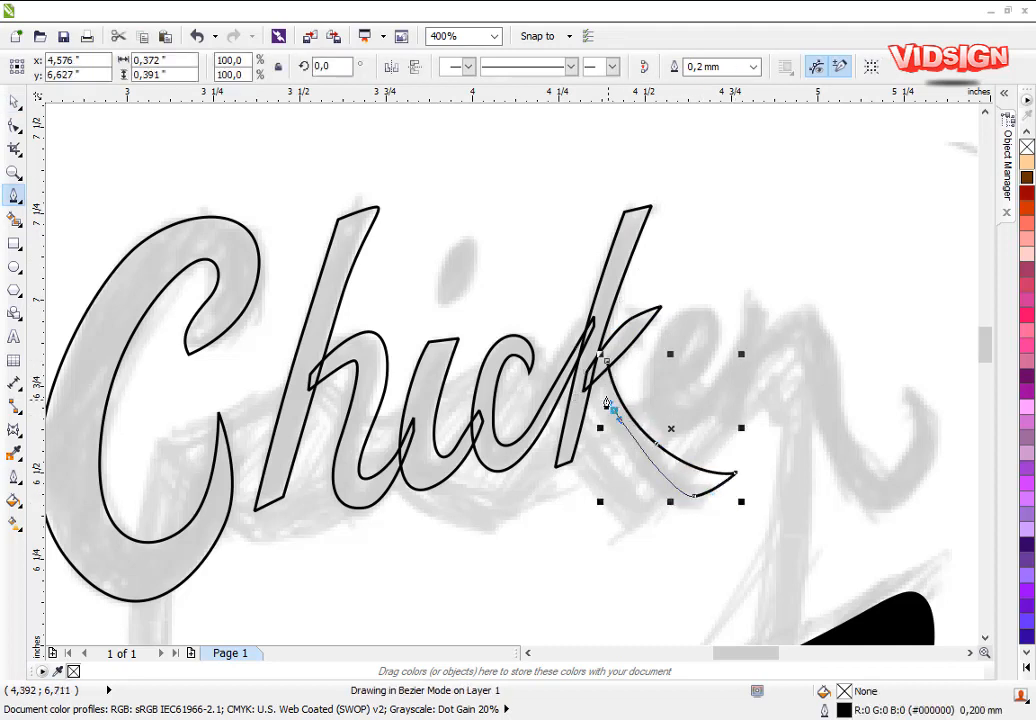
pyautogui.moveTo(606, 401); pyautogui.dragTo(606, 397)
pyautogui.click(599, 367)
pyautogui.click(607, 361)
# - Trace the sketched letter e as a closed outline with its tail reaching toward the n
pyautogui.click(680, 380)
pyautogui.moveTo(714, 347); pyautogui.dragTo(682, 304)
pyautogui.moveTo(652, 354); pyautogui.dragTo(645, 387)
pyautogui.moveTo(669, 430); pyautogui.dragTo(684, 432)
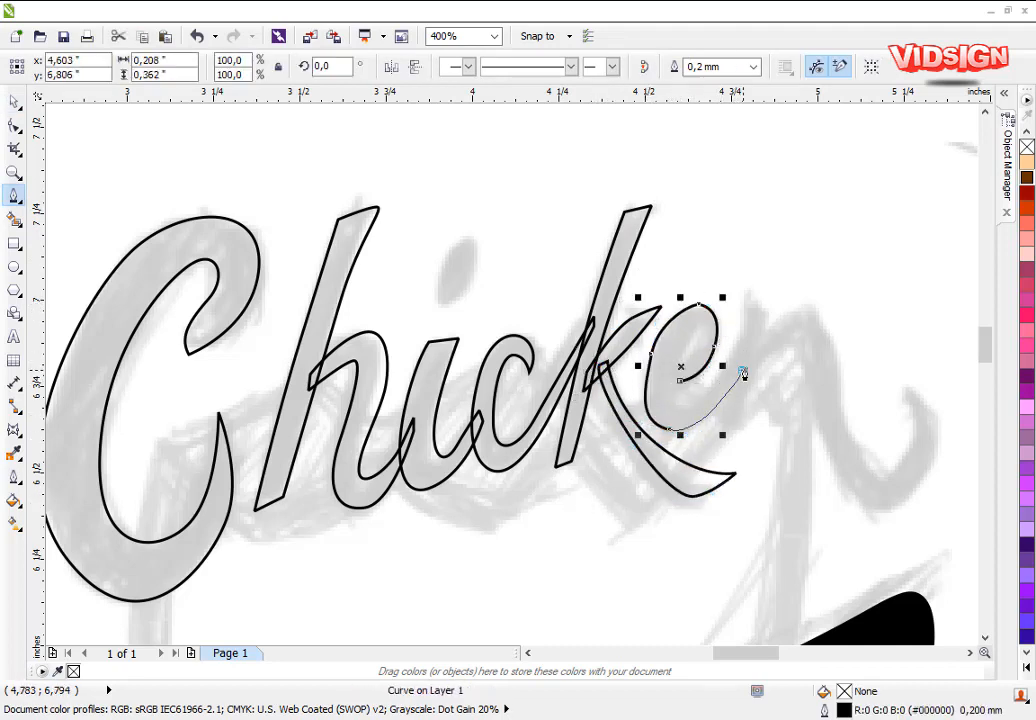
pyautogui.moveTo(743, 370); pyautogui.dragTo(750, 358)
pyautogui.click(753, 348)
pyautogui.click(751, 338)
pyautogui.moveTo(699, 403); pyautogui.dragTo(675, 379)
pyautogui.click(680, 381)
# - Refine the inner curl of the e by adjusting the nodes of its outline
pyautogui.press('F10')
pyautogui.click(689, 364)
pyautogui.moveTo(665, 375); pyautogui.dragTo(671, 375)
# - Trace the short slanted stem of the sketched letter n as a closed outline crossing the e's tail
pyautogui.press('space')
pyautogui.click(14, 196)
pyautogui.click(748, 313)
pyautogui.click(770, 301)
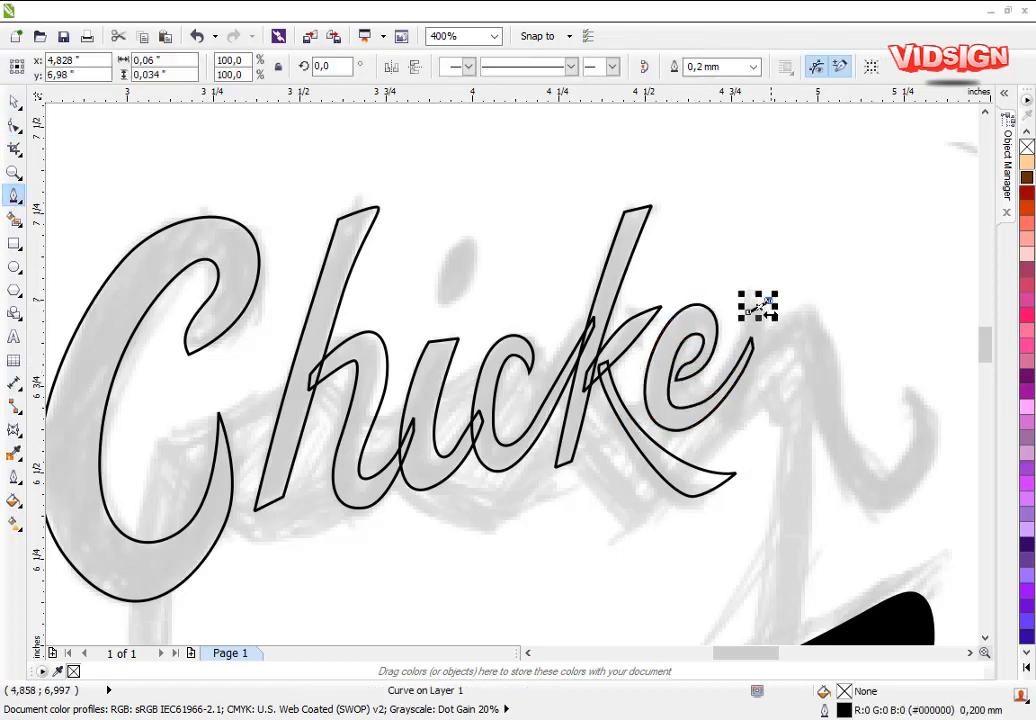
pyautogui.click(739, 417)
pyautogui.click(724, 423)
pyautogui.click(748, 313)
pyautogui.press('space')
pyautogui.press('Escape')
pyautogui.press('space')
pyautogui.click(751, 353)
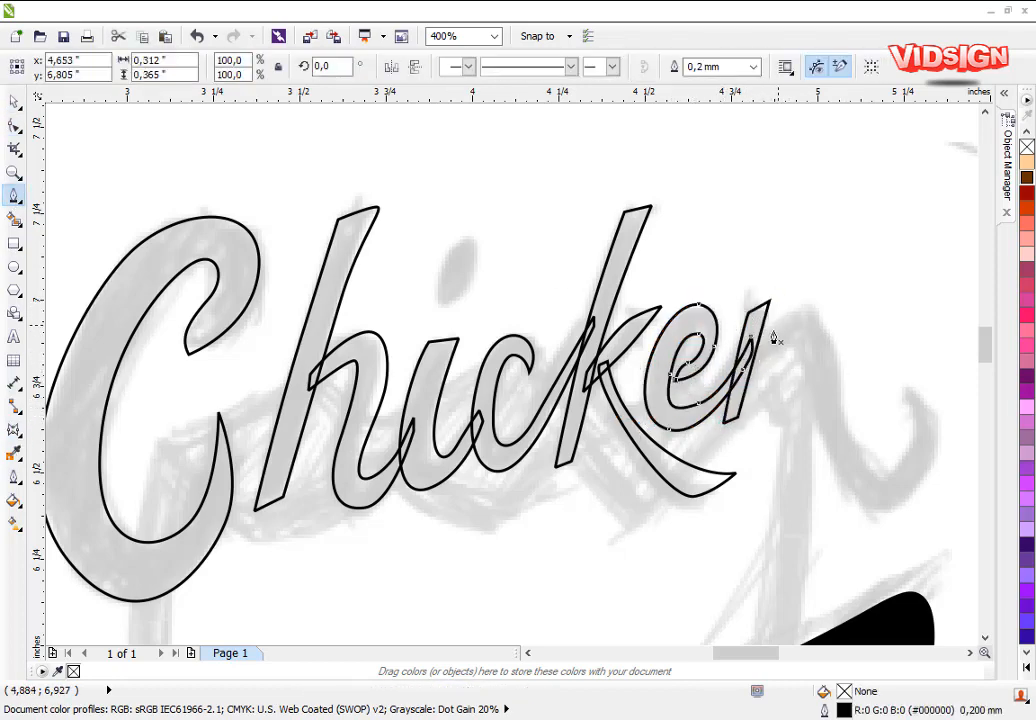
# - Trace the arch and long upturned tail of the n as a closed outline overlapping its stem
pyautogui.click(911, 390)
pyautogui.moveTo(934, 453); pyautogui.dragTo(933, 485)
pyautogui.moveTo(868, 511); pyautogui.dragTo(828, 490)
pyautogui.moveTo(806, 361); pyautogui.dragTo(798, 340)
pyautogui.moveTo(753, 366); pyautogui.dragTo(744, 376)
pyautogui.click(738, 386)
pyautogui.moveTo(804, 310); pyautogui.dragTo(827, 317)
pyautogui.moveTo(851, 414)
pyautogui.mouseDown()
pyautogui.moveTo(867, 448)
pyautogui.moveTo(906, 463)
pyautogui.mouseUp()
pyautogui.click(911, 390)
# - Smooth the n's arch and upturned tail by adjusting the nodes of the outline
pyautogui.press('space')
pyautogui.press('F10')
pyautogui.click(791, 347)
pyautogui.moveTo(807, 361); pyautogui.dragTo(811, 350)
pyautogui.moveTo(866, 511); pyautogui.dragTo(870, 505)
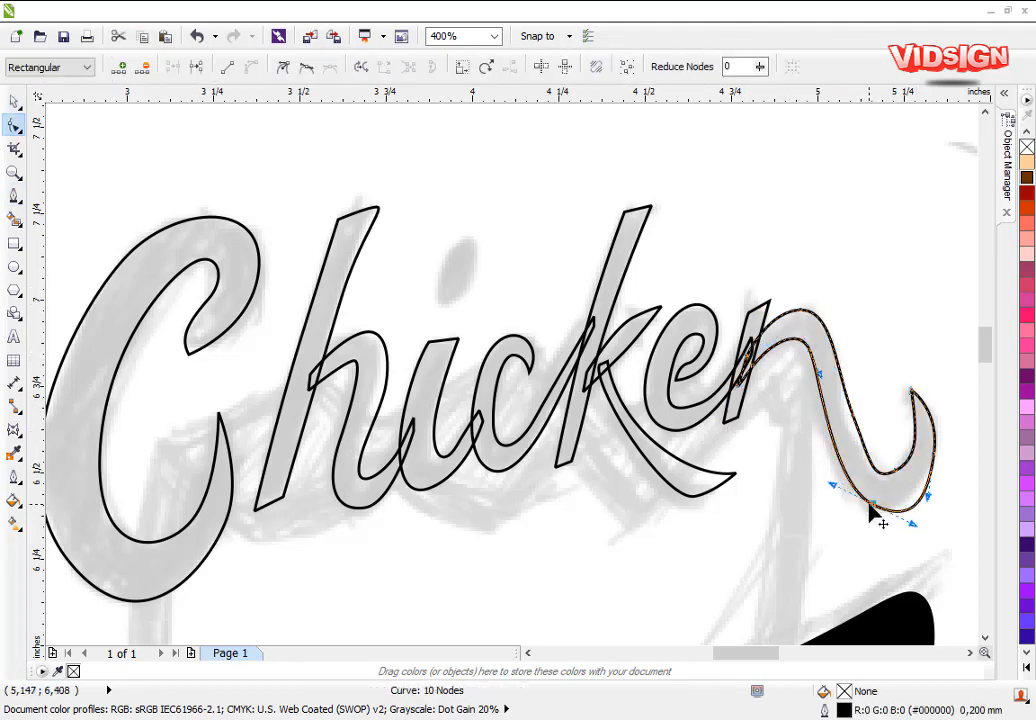
pyautogui.moveTo(806, 310); pyautogui.dragTo(799, 311)
pyautogui.doubleClick(852, 416)
pyautogui.doubleClick(935, 455)
pyautogui.moveTo(884, 473); pyautogui.dragTo(906, 509)
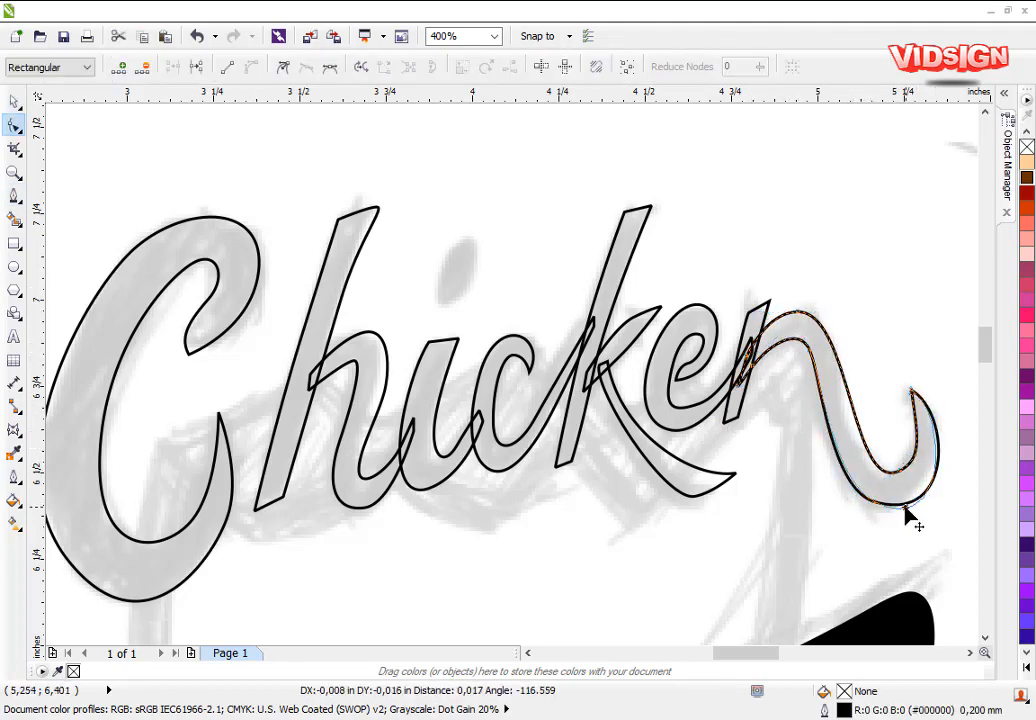
# - Widen the n's stem by shifting its two left corners slightly outward
pyautogui.click(725, 421)
pyautogui.moveTo(724, 422); pyautogui.dragTo(719, 421)
pyautogui.moveTo(748, 313); pyautogui.dragTo(743, 313)
# - Widen the foot of the k's stem by moving its lower right corner outward
pyautogui.click(579, 373)
pyautogui.press('F10')
pyautogui.moveTo(572, 461); pyautogui.dragTo(579, 459)
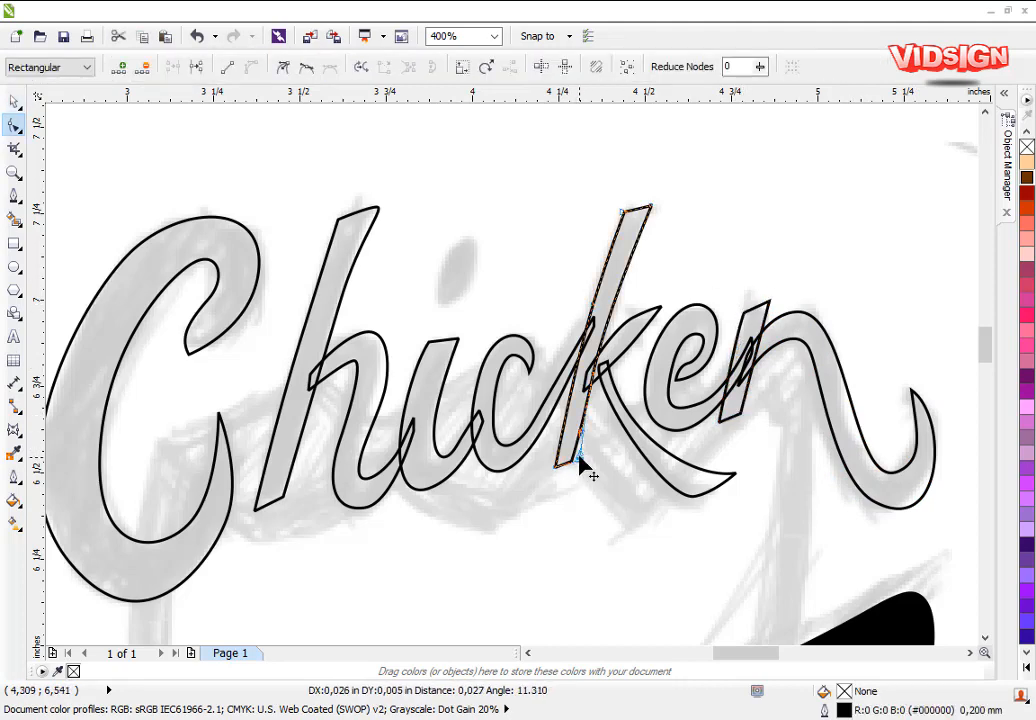
pyautogui.press('space')
# - Fine-tune the traced letter outlines by nudging individual nodes into better positions
pyautogui.hscroll(1, 400, 391)
pyautogui.click(400, 392)
pyautogui.press('F10')
pyautogui.moveTo(440, 340); pyautogui.dragTo(437, 340)
pyautogui.click(387, 405)
pyautogui.moveTo(413, 485); pyautogui.dragTo(416, 480)
pyautogui.press('space')
pyautogui.scroll(-1, 338, 393)
pyautogui.scroll(1, 330, 405)
pyautogui.click(655, 250)
pyautogui.press('F10')
pyautogui.moveTo(626, 357); pyautogui.dragTo(620, 360)
pyautogui.press('space')
# - Fill all the traced Chicken letter shapes with solid black and remove their outlines
pyautogui.scroll(-1, 466, 374)
pyautogui.moveTo(229, 187); pyautogui.dragTo(790, 511)
pyautogui.click(1028, 668)
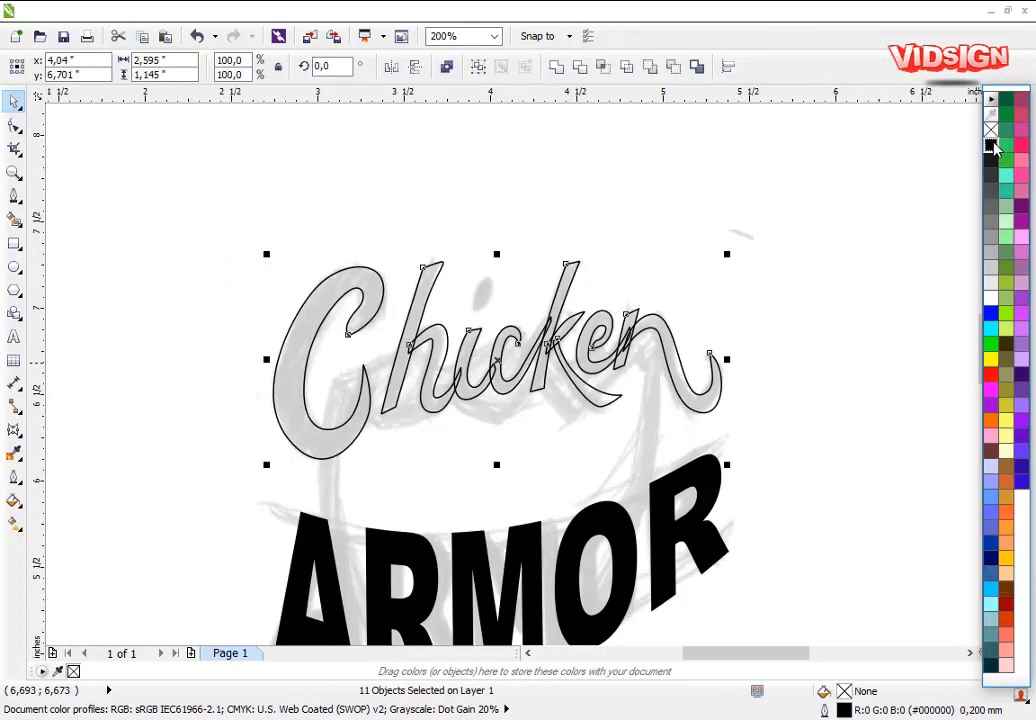
pyautogui.click(992, 144)
pyautogui.click(500, 289)
pyautogui.scroll(-1, 500, 289)
pyautogui.scroll(1, 521, 372)
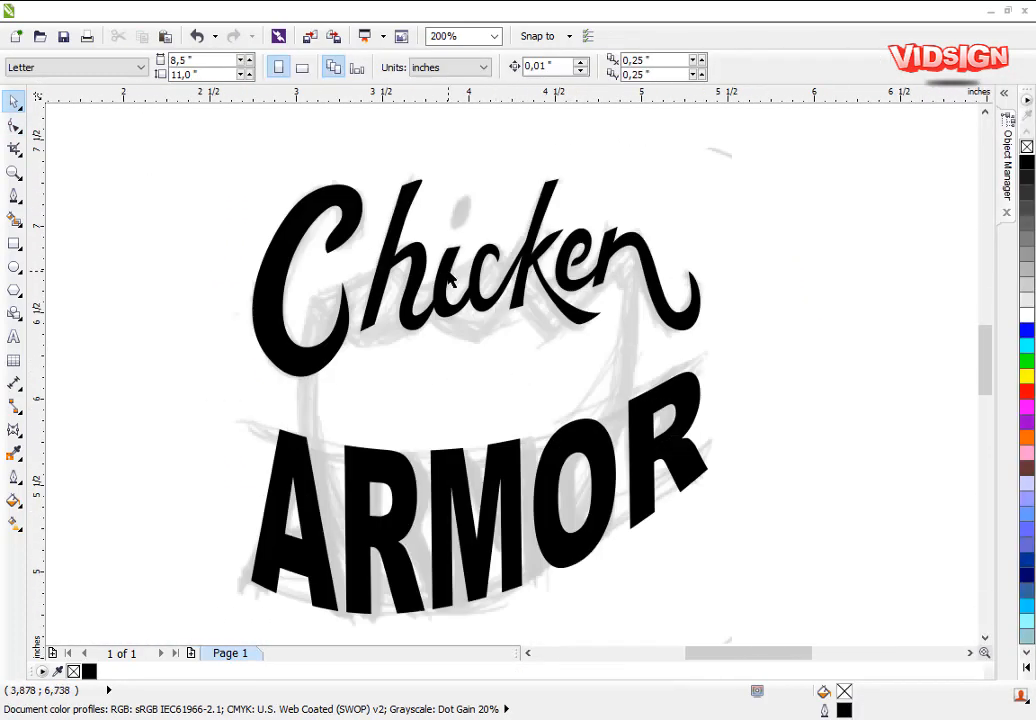
# - Nudge a node on the right edge of the h's stem slightly inward
pyautogui.scroll(-1, 448, 271)
pyautogui.scroll(2, 389, 242)
pyautogui.click(518, 303)
pyautogui.press('F10')
pyautogui.moveTo(541, 258); pyautogui.dragTo(536, 260)
pyautogui.press('space')
# - Round off the upper right corner of the letter i by editing its nodes
pyautogui.click(632, 342)
pyautogui.press('F10')
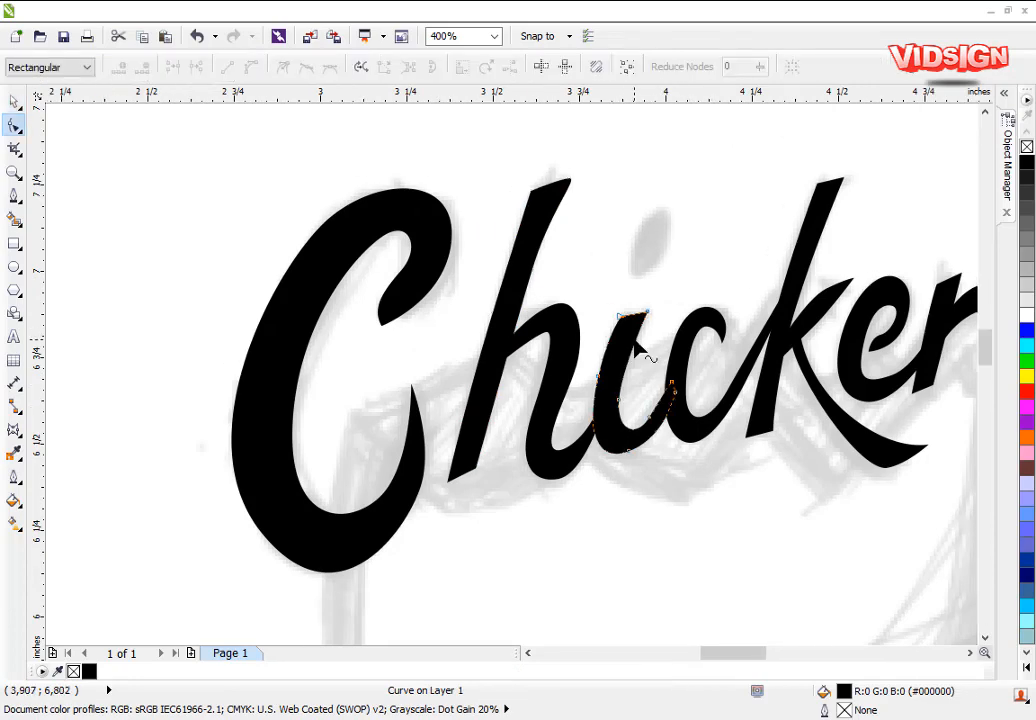
pyautogui.scroll(1, 643, 351)
pyautogui.doubleClick(517, 290)
pyautogui.moveTo(511, 301); pyautogui.dragTo(515, 290)
pyautogui.click(391, 573)
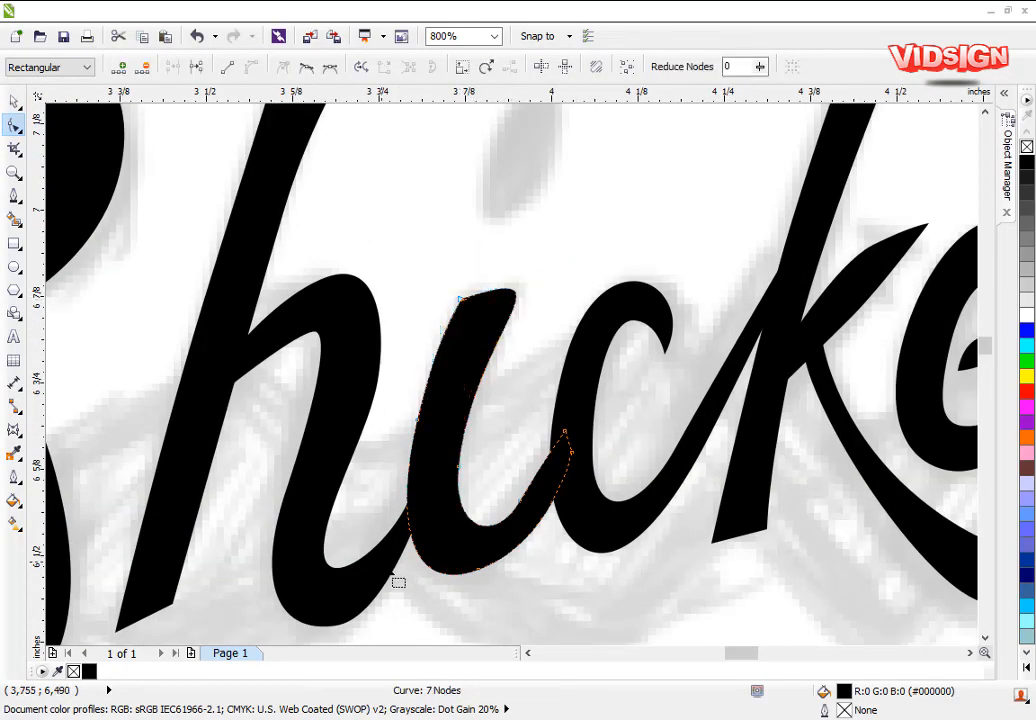
# - Curve the lower right edge of the h's stem and round its pointed foot
pyautogui.click(232, 388)
pyautogui.click(165, 605)
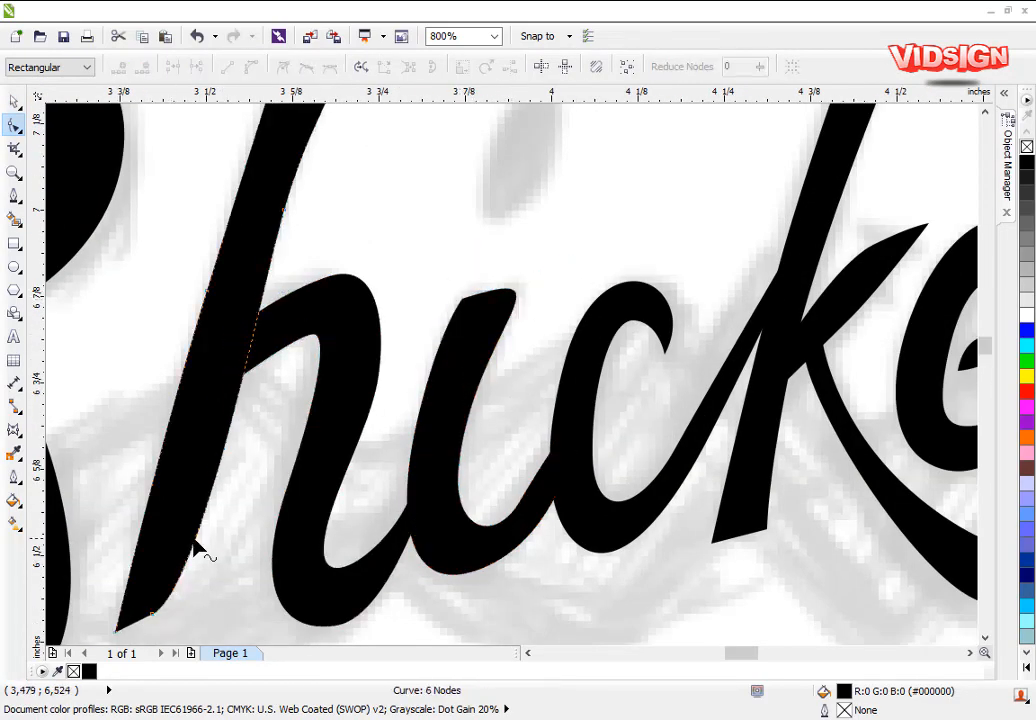
pyautogui.moveTo(195, 541); pyautogui.dragTo(198, 542)
pyautogui.moveTo(117, 632); pyautogui.dragTo(125, 629)
pyautogui.click(126, 627)
# - Refine the edge of the h's stem and the curve at its foot by editing nodes
pyautogui.scroll(-1, 217, 416)
pyautogui.scroll(1, 570, 259)
pyautogui.doubleClick(463, 407)
pyautogui.scroll(-1, 492, 445)
pyautogui.doubleClick(493, 366)
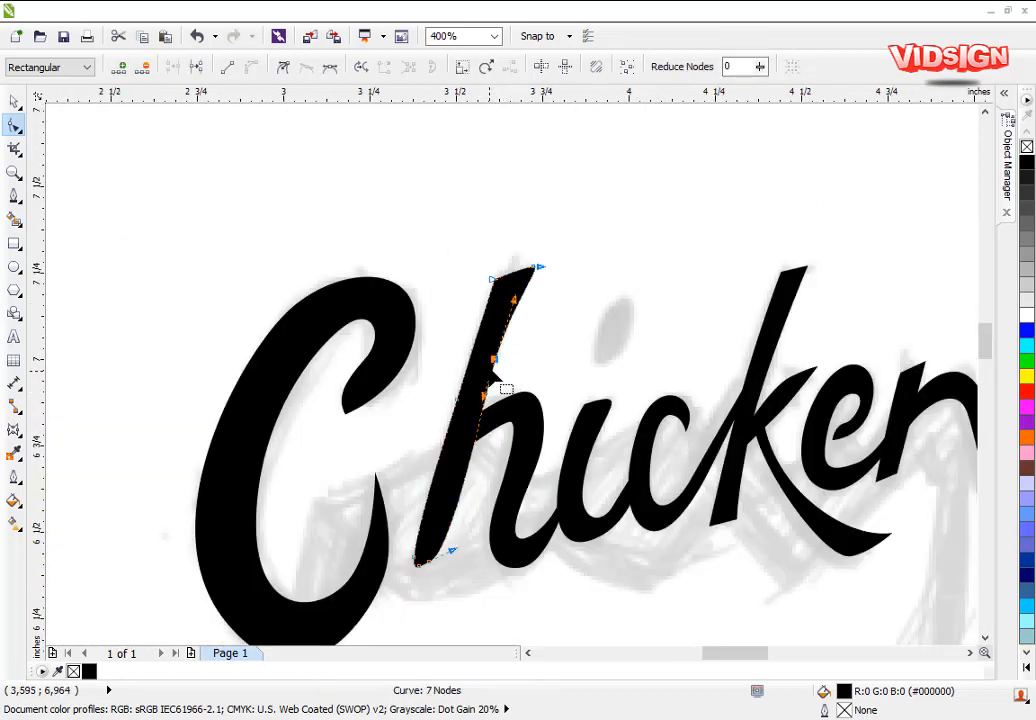
pyautogui.moveTo(489, 551); pyautogui.dragTo(477, 557)
# - Reshape the h's arch and raise the bottom curve of its tail slightly
pyautogui.click(524, 428)
pyautogui.moveTo(497, 449); pyautogui.dragTo(574, 445)
pyautogui.moveTo(556, 567); pyautogui.dragTo(554, 549)
pyautogui.moveTo(533, 489); pyautogui.dragTo(536, 486)
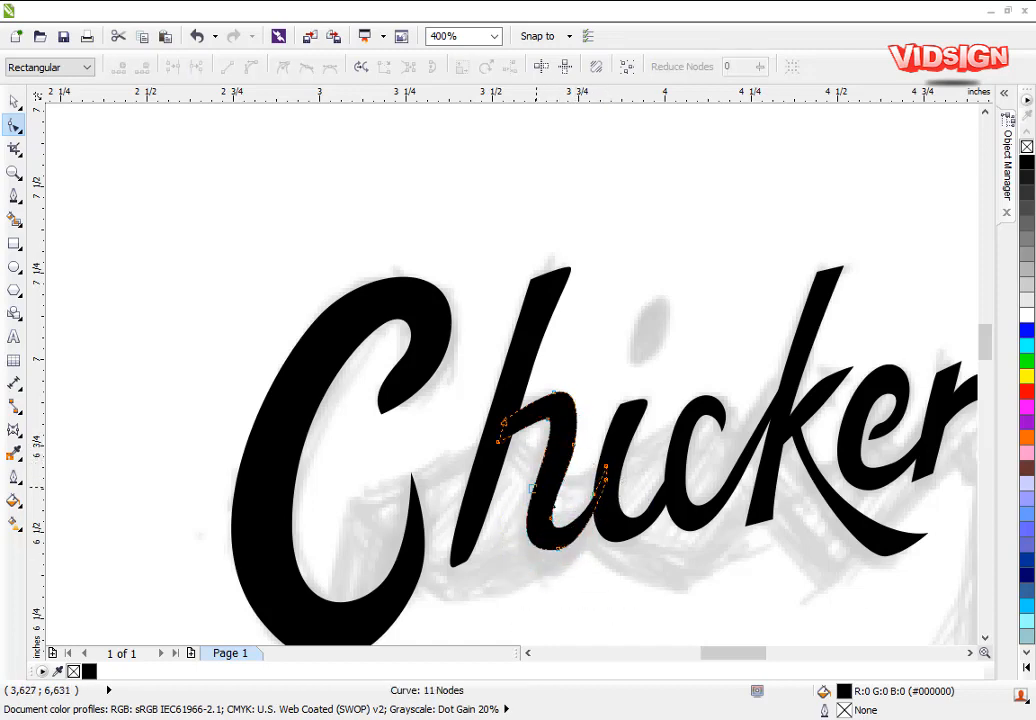
# - Shift the letter c slightly left to tighten its spacing with the i
pyautogui.click(632, 429)
pyautogui.press('space')
pyautogui.moveTo(691, 424); pyautogui.dragTo(721, 428)
pyautogui.press('space')
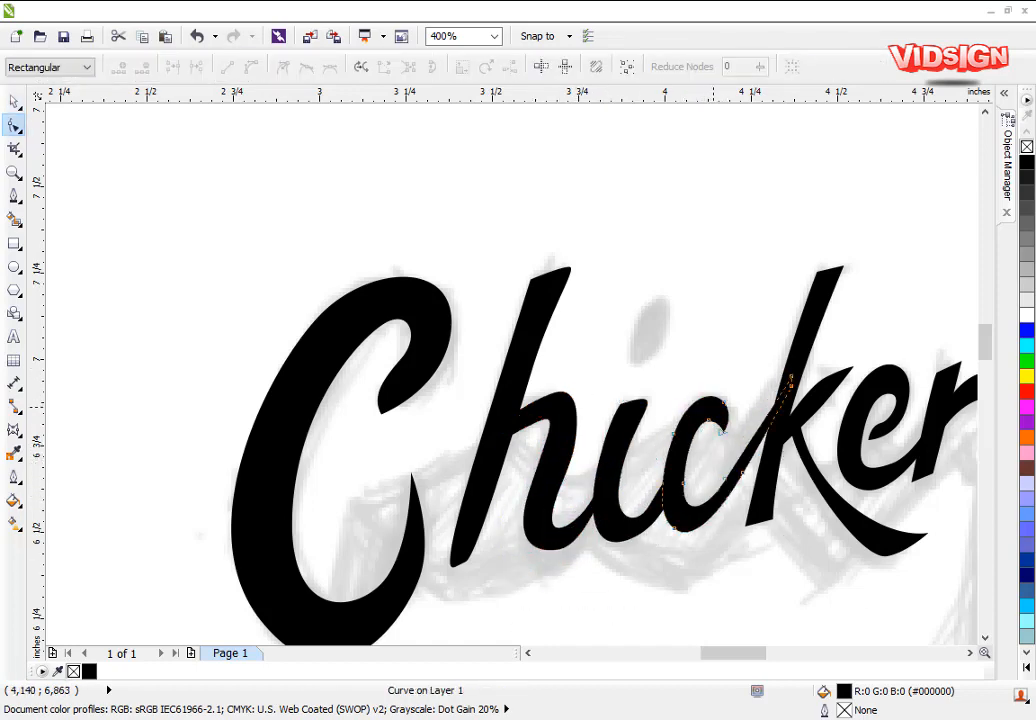
pyautogui.click(720, 424)
pyautogui.moveTo(741, 471); pyautogui.dragTo(757, 474)
pyautogui.press('space')
pyautogui.press('space')
# - Shift the k's stem slightly left and try bending the edge at its foot
pyautogui.moveTo(774, 432); pyautogui.dragTo(828, 438)
pyautogui.hotkey('ctrl', 'z')
pyautogui.moveTo(758, 517); pyautogui.dragTo(776, 518)
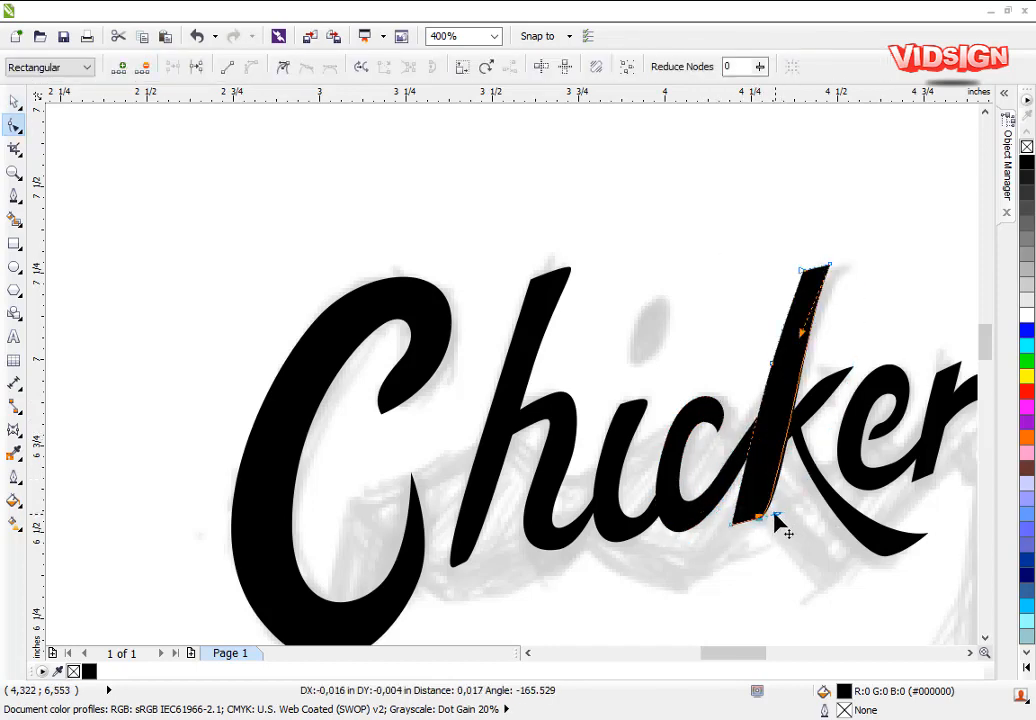
pyautogui.hotkey('ctrl', 'z')
# - Delete a surplus node and reposition a neighbouring one where the parts of the k join
pyautogui.scroll(2, 828, 271)
pyautogui.doubleClick(480, 361)
pyautogui.doubleClick(508, 392)
pyautogui.click(523, 351)
pyautogui.press('Delete')
pyautogui.moveTo(521, 363); pyautogui.dragTo(498, 364)
# - Adjust the nodes of the k where its upper arm meets the stem
pyautogui.scroll(-1, 508, 388)
pyautogui.doubleClick(492, 223)
pyautogui.moveTo(499, 205); pyautogui.dragTo(503, 206)
pyautogui.click(495, 499)
pyautogui.moveTo(496, 499); pyautogui.dragTo(464, 354)
pyautogui.click(532, 332)
# - Blunt the pointed tip of the k's upper arm by replacing its end node and reshaping the edge beside it
pyautogui.doubleClick(612, 243)
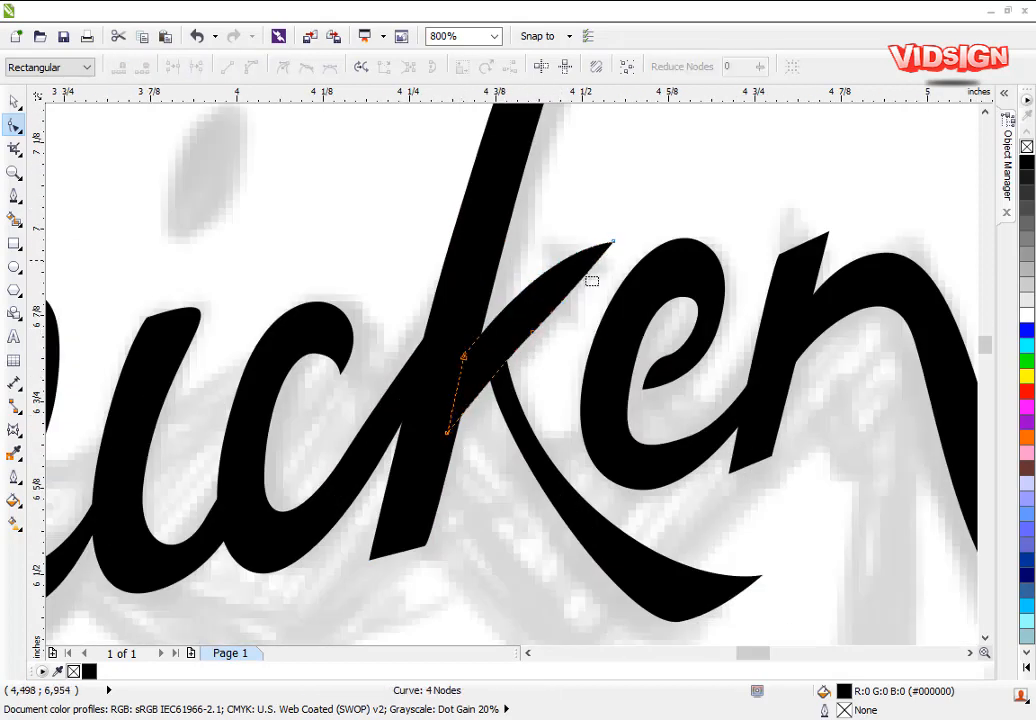
pyautogui.doubleClick(601, 255)
pyautogui.moveTo(601, 255); pyautogui.dragTo(595, 263)
pyautogui.moveTo(576, 287); pyautogui.dragTo(571, 282)
pyautogui.press('space')
# - Move the upper node of the k's leg towards the arm and soften the pointed end of its tail
pyautogui.click(518, 410)
pyautogui.press('space')
pyautogui.moveTo(484, 358)
pyautogui.mouseDown()
pyautogui.moveTo(473, 380)
pyautogui.moveTo(500, 353)
pyautogui.mouseUp()
pyautogui.doubleClick(511, 459)
pyautogui.doubleClick(751, 583)
pyautogui.doubleClick(736, 576)
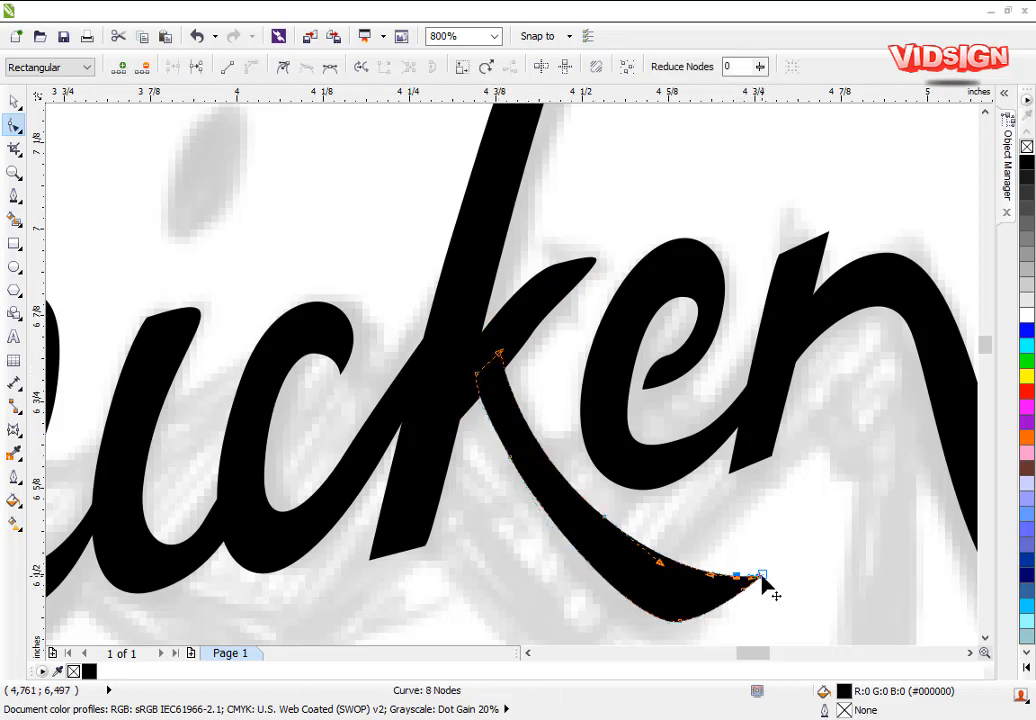
pyautogui.doubleClick(762, 574)
pyautogui.press('space')
pyautogui.click(736, 549)
# - Round off the sharp lower end of the letter C by replacing its tip node and adjusting the curve handle
pyautogui.scroll(-2, 546, 349)
pyautogui.scroll(2, 349, 398)
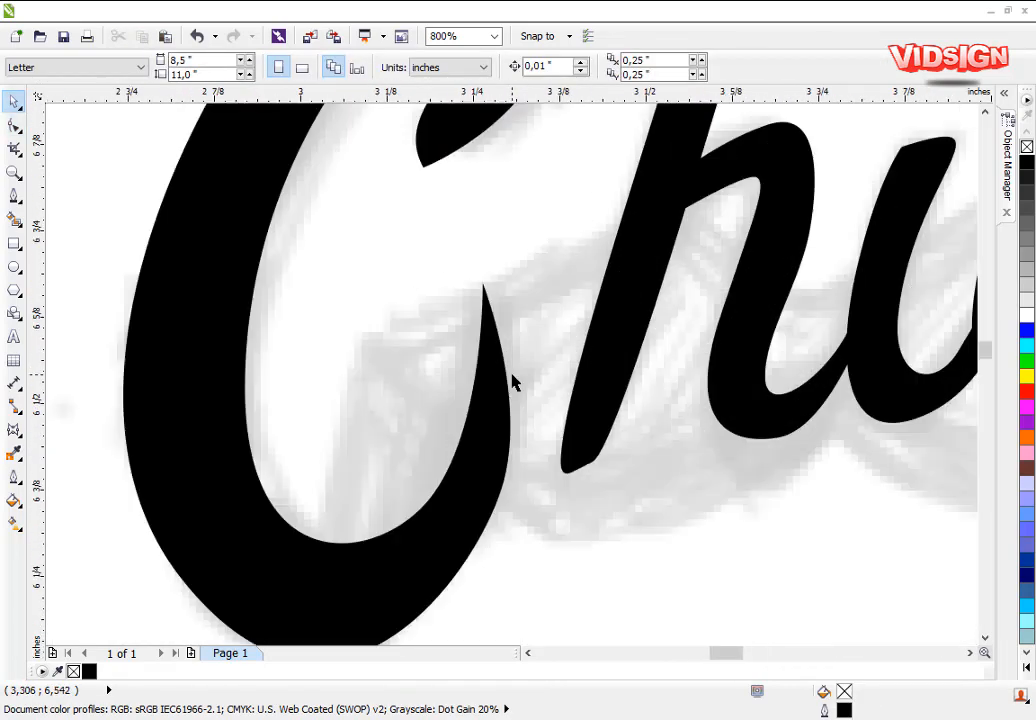
pyautogui.click(503, 382)
pyautogui.press('space')
pyautogui.doubleClick(499, 337)
pyautogui.doubleClick(484, 283)
pyautogui.moveTo(484, 282); pyautogui.dragTo(489, 312)
pyautogui.hotkey('ctrl', 'z')
pyautogui.moveTo(479, 251); pyautogui.dragTo(484, 287)
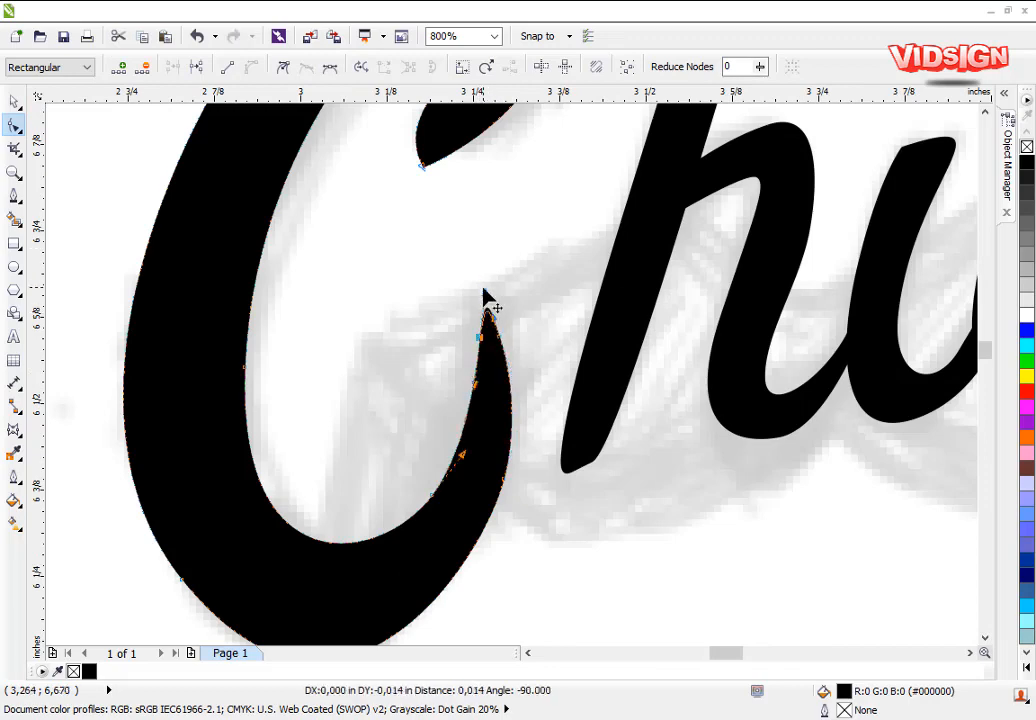
pyautogui.press('space')
pyautogui.click(523, 306)
# - Fine-tune the curve of the C's upper hook around its inner end
pyautogui.scroll(-1, 419, 504)
pyautogui.click(426, 495)
pyautogui.press('space')
pyautogui.moveTo(401, 336); pyautogui.dragTo(404, 341)
pyautogui.moveTo(422, 273); pyautogui.dragTo(458, 260)
pyautogui.press('space')
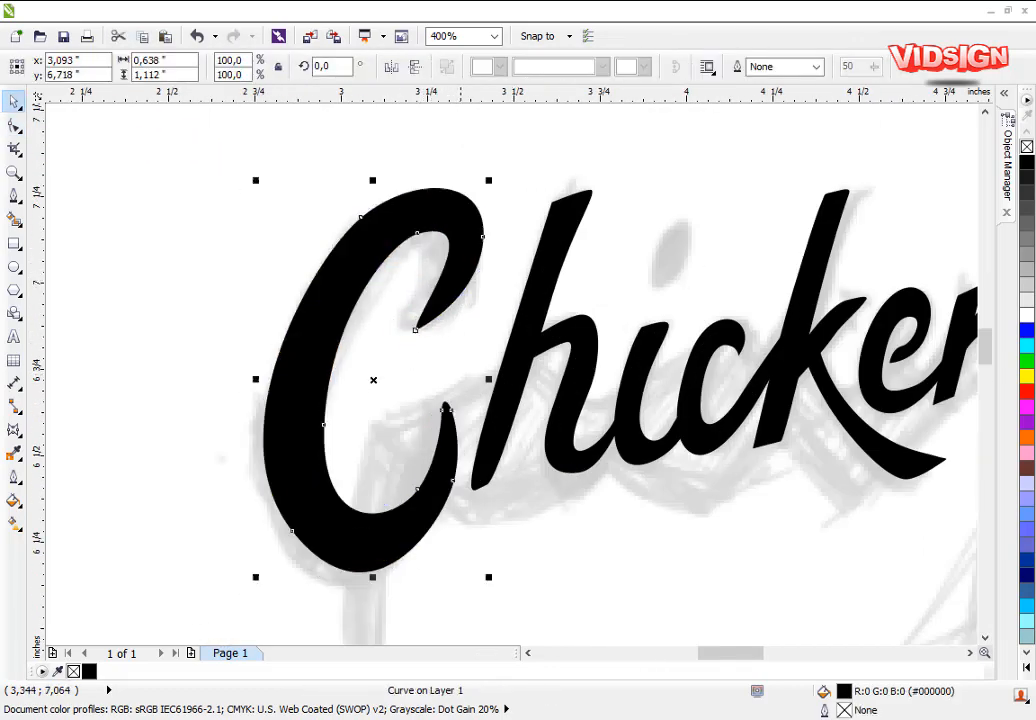
pyautogui.click(507, 474)
# - Round both top corners of the n's stem by adding nodes, deleting the corner nodes and curving the segments
pyautogui.scroll(-1, 507, 476)
pyautogui.scroll(3, 800, 398)
pyautogui.click(545, 470)
pyautogui.press('space')
pyautogui.doubleClick(660, 133)
pyautogui.doubleClick(673, 159)
pyautogui.doubleClick(682, 124)
pyautogui.click(667, 148)
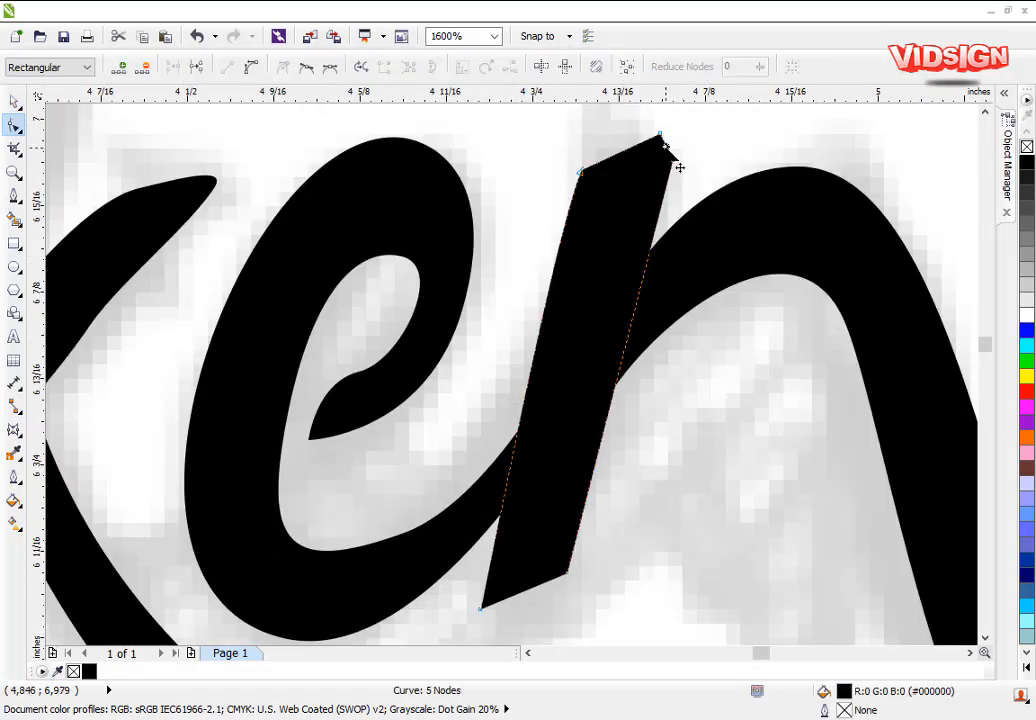
pyautogui.click(251, 67)
pyautogui.moveTo(668, 150); pyautogui.dragTo(675, 138)
pyautogui.doubleClick(579, 170)
pyautogui.click(585, 178)
pyautogui.moveTo(585, 178); pyautogui.dragTo(579, 172)
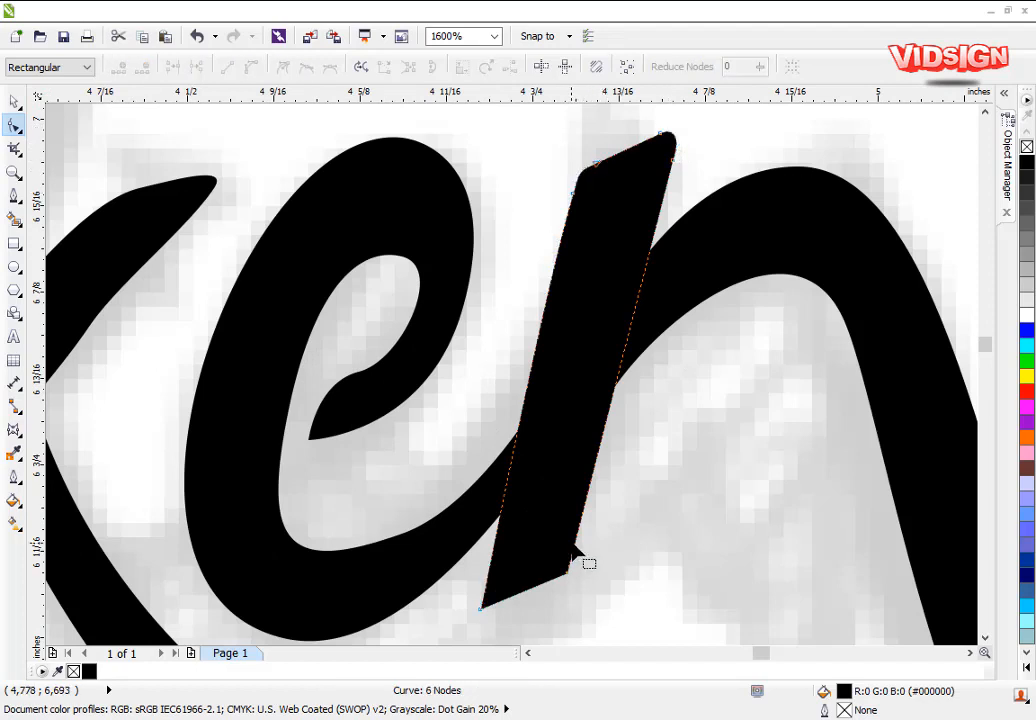
# - Round both bottom corners of the n's stem in the same way as its top corners
pyautogui.doubleClick(577, 537)
pyautogui.doubleClick(546, 581)
pyautogui.doubleClick(567, 573)
pyautogui.click(562, 559)
pyautogui.moveTo(562, 558); pyautogui.dragTo(567, 570)
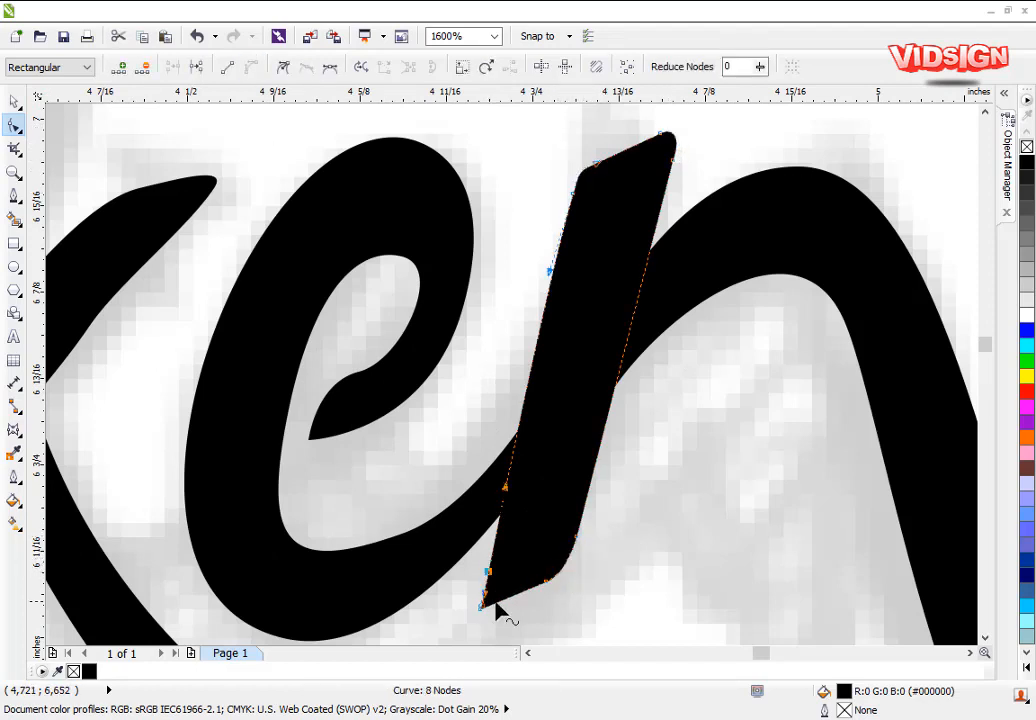
pyautogui.moveTo(485, 613); pyautogui.dragTo(504, 606)
pyautogui.press('space')
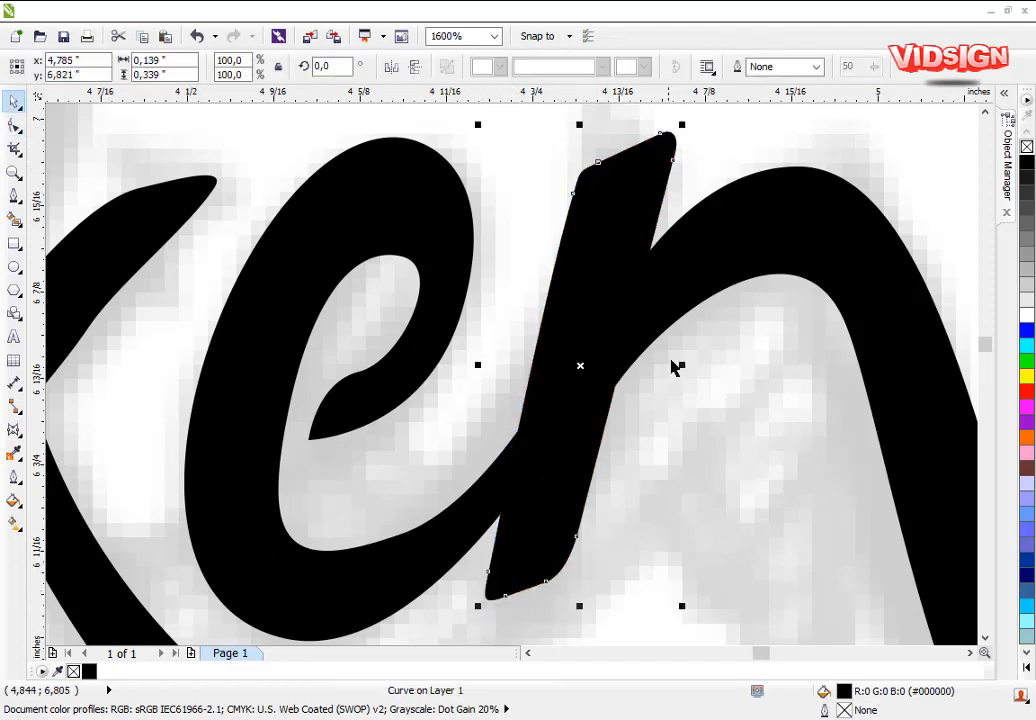
pyautogui.scroll(-3, 673, 365)
pyautogui.click(447, 474)
# - Draw the egg shell's curved outline with the Pen tool, from inside the C down around ARMOR and up to the n
pyautogui.moveTo(447, 476); pyautogui.dragTo(514, 382)
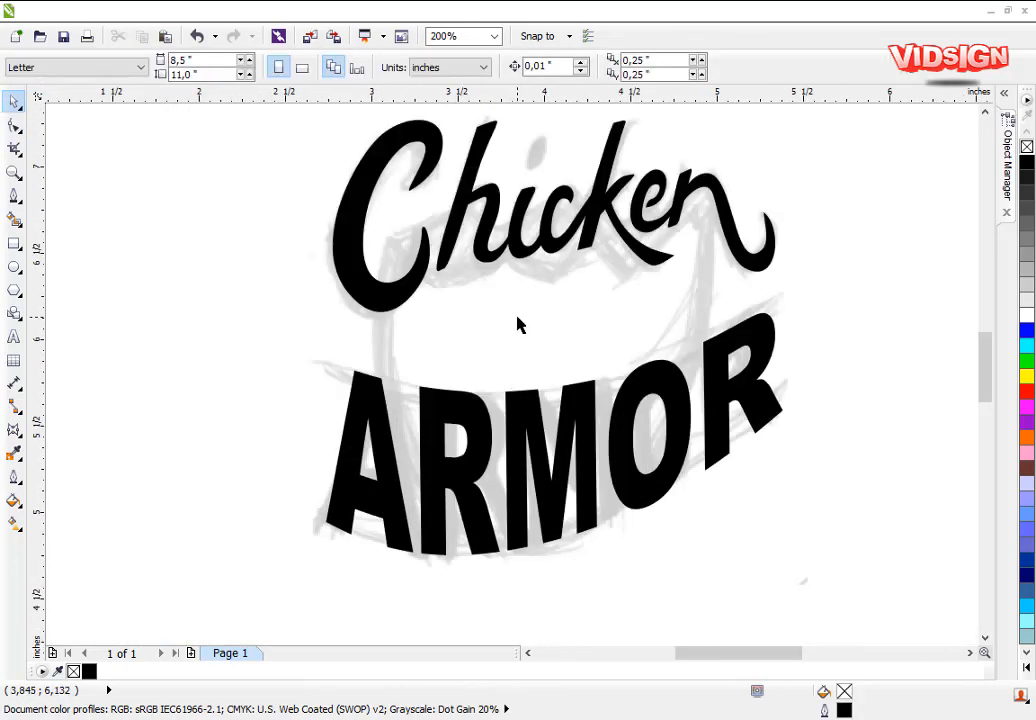
pyautogui.scroll(-1, 517, 323)
pyautogui.scroll(1, 527, 386)
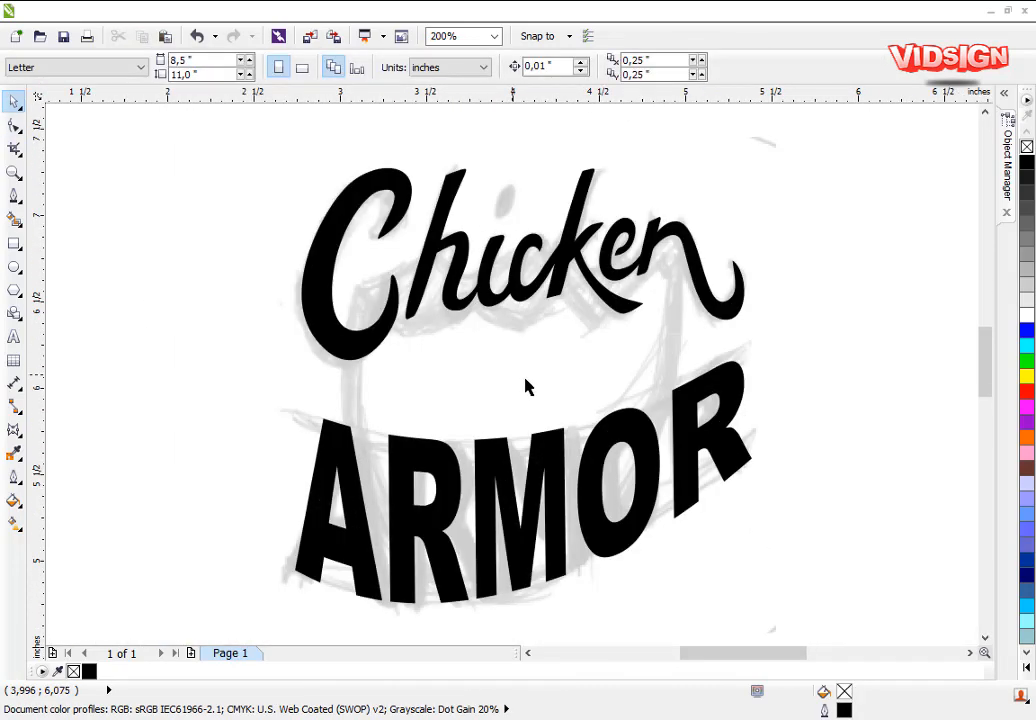
pyautogui.click(13, 197)
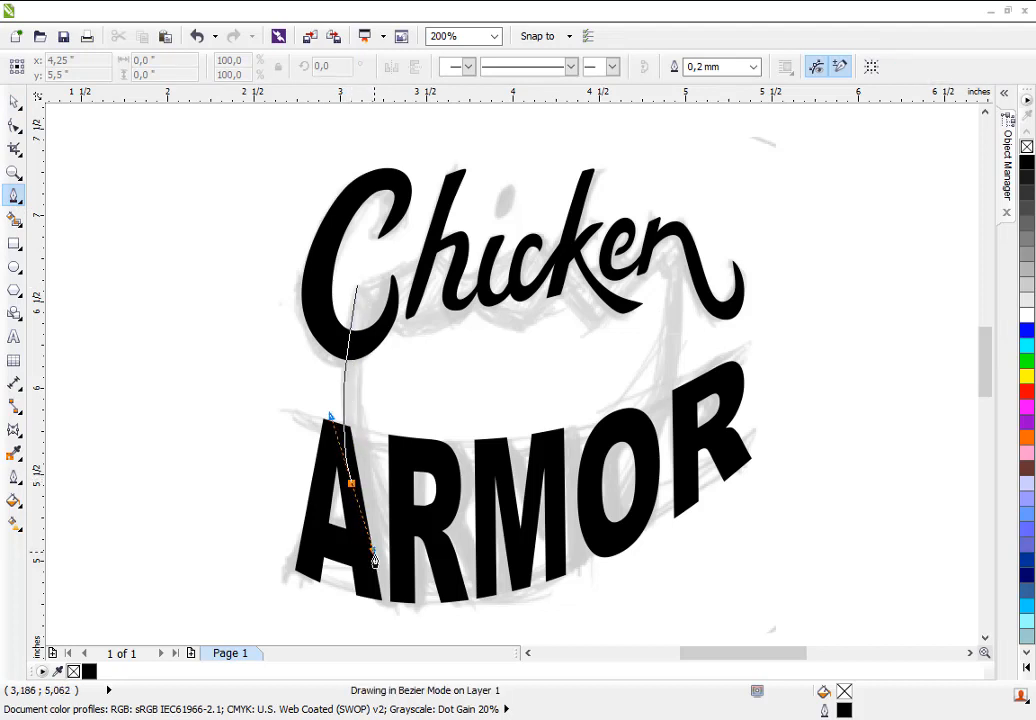
pyautogui.moveTo(383, 570); pyautogui.dragTo(383, 568)
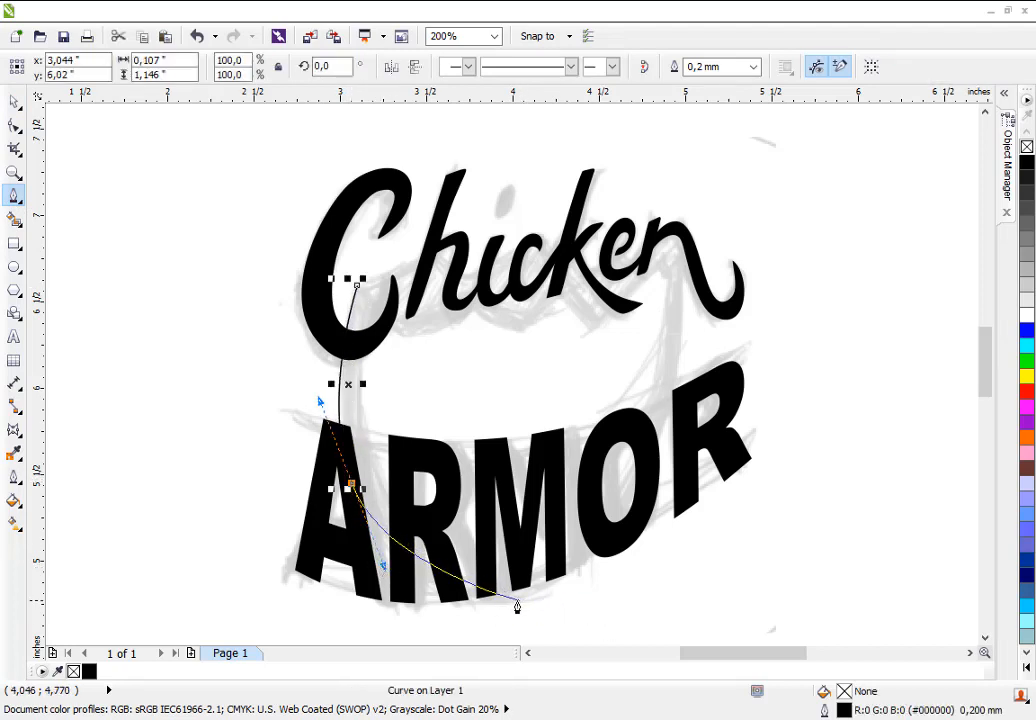
pyautogui.moveTo(514, 598); pyautogui.dragTo(628, 576)
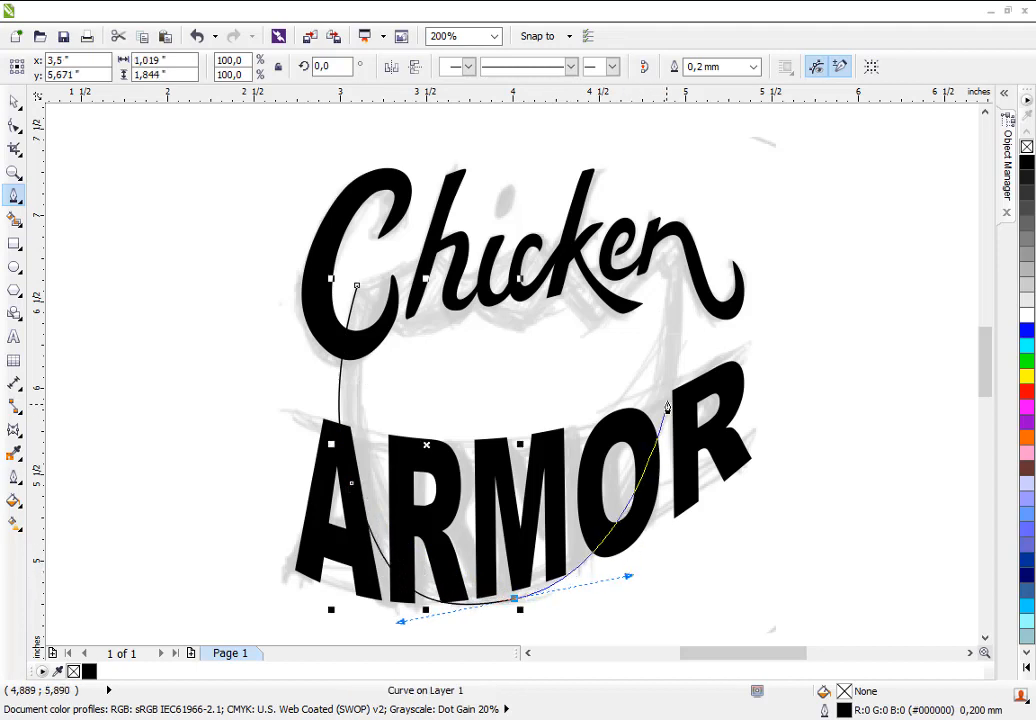
pyautogui.moveTo(674, 389); pyautogui.dragTo(685, 338)
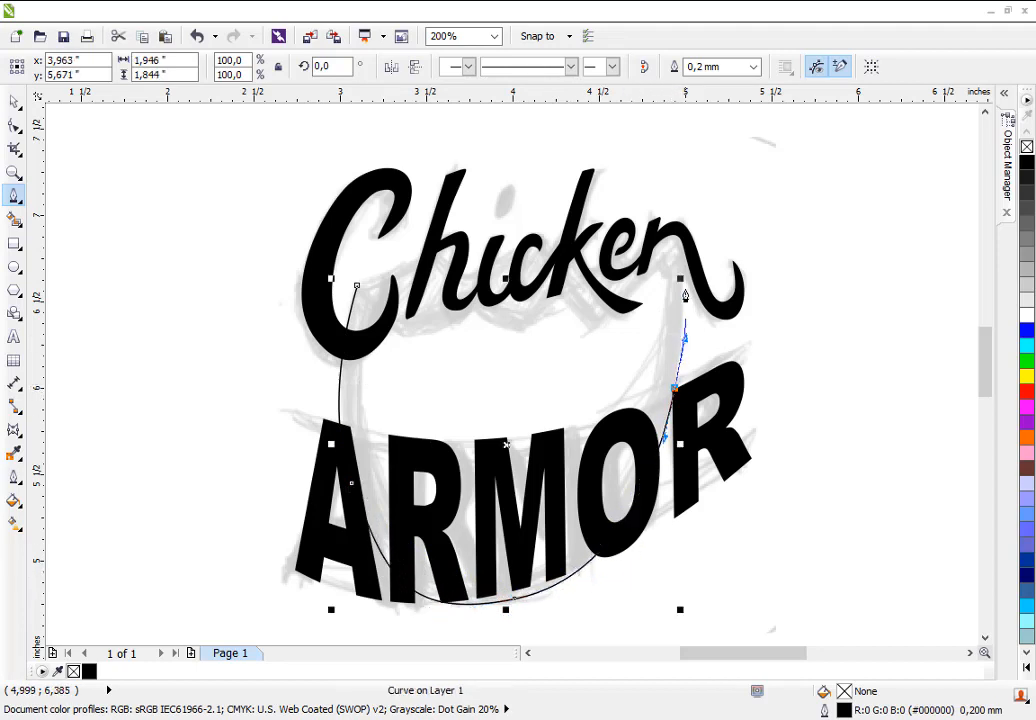
pyautogui.click(677, 232)
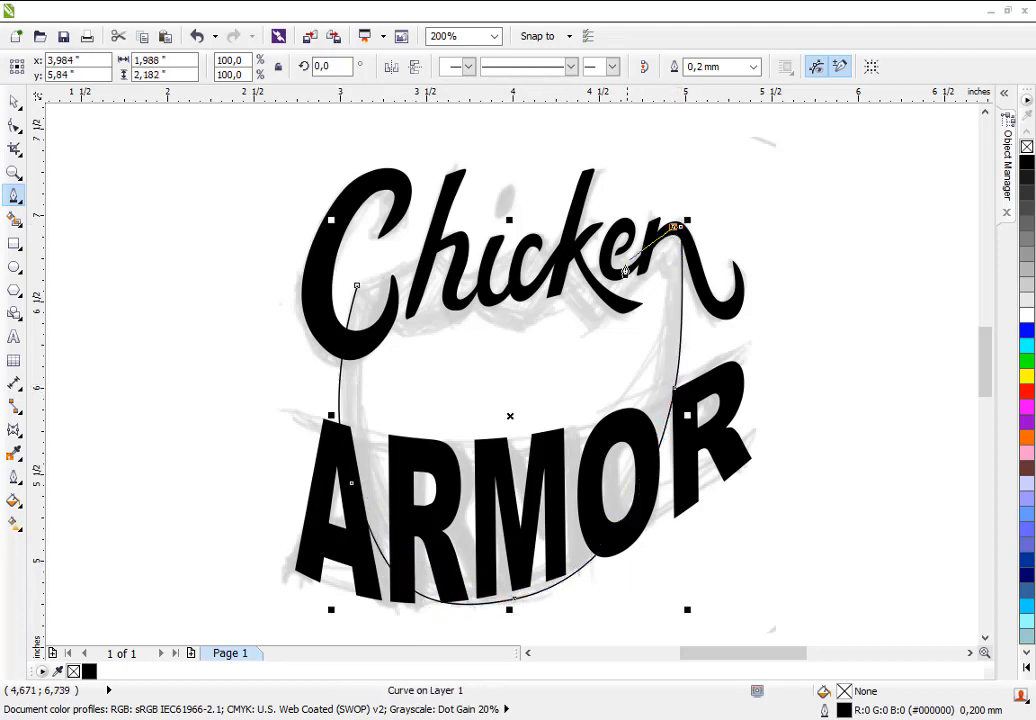
# - Close the egg outline with a jagged broken-shell edge running below the Chicken lettering back to its start
pyautogui.click(597, 303)
pyautogui.click(564, 274)
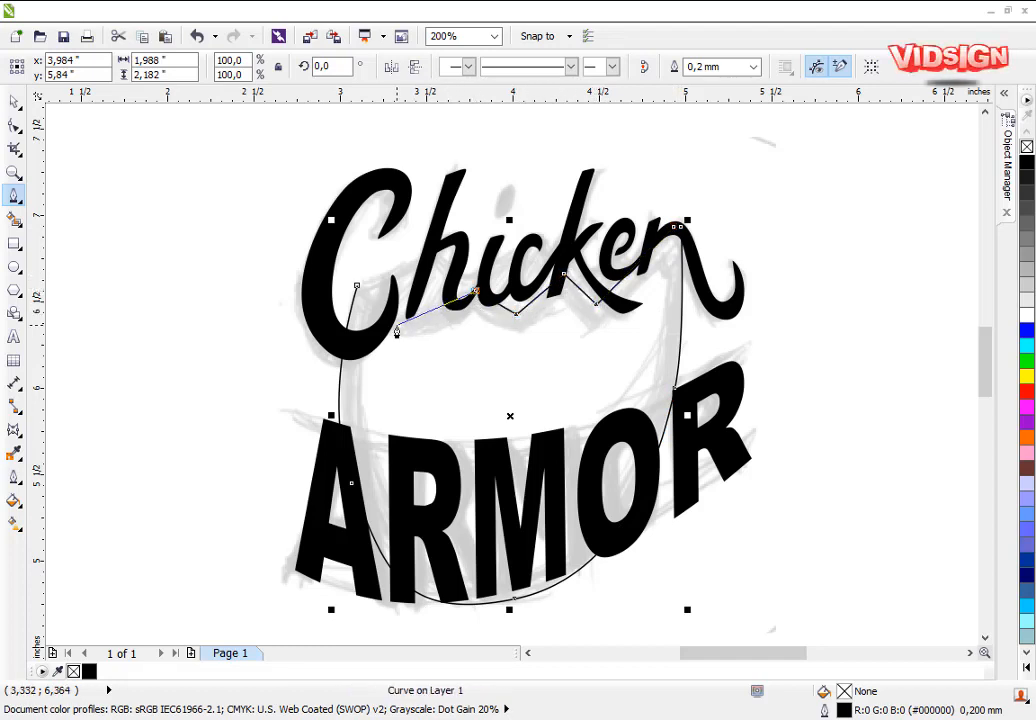
pyautogui.click(402, 322)
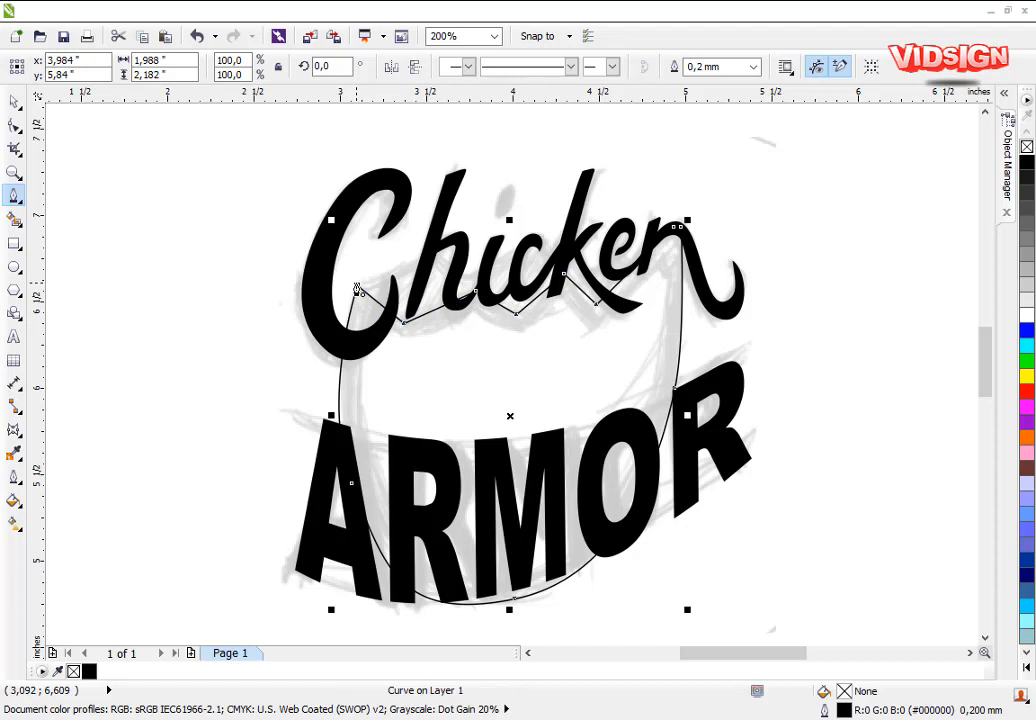
pyautogui.click(357, 290)
pyautogui.press('space')
# - Shift the egg outline's bottom node slightly left and adjust its handles to smooth the base
pyautogui.press('F10')
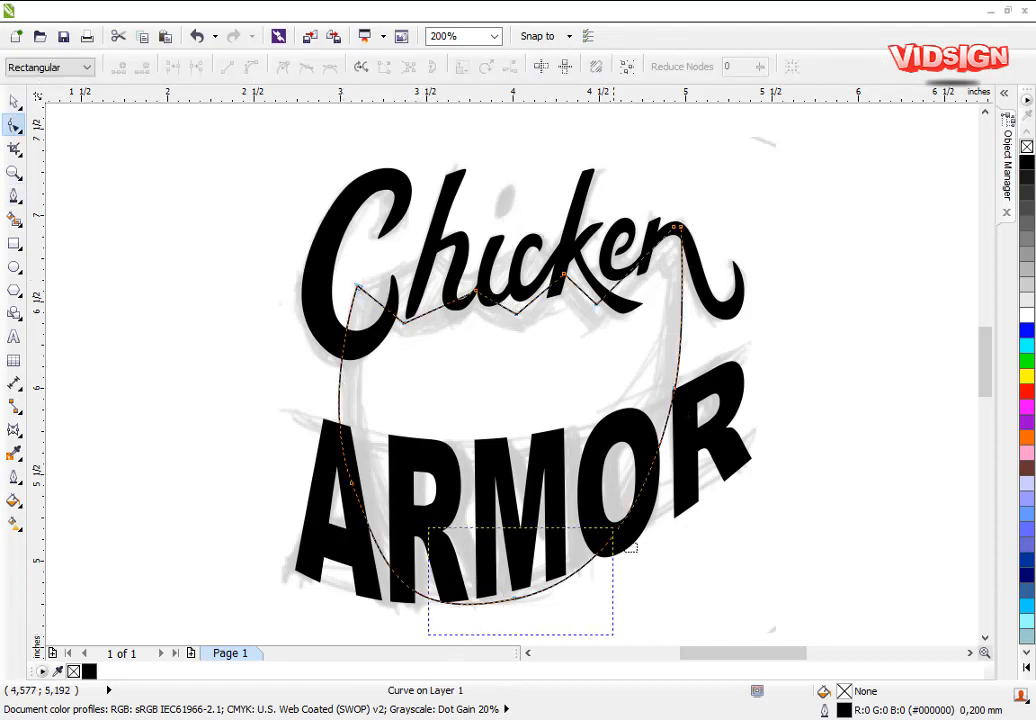
pyautogui.moveTo(613, 530); pyautogui.dragTo(614, 532)
pyautogui.moveTo(400, 626); pyautogui.dragTo(408, 624)
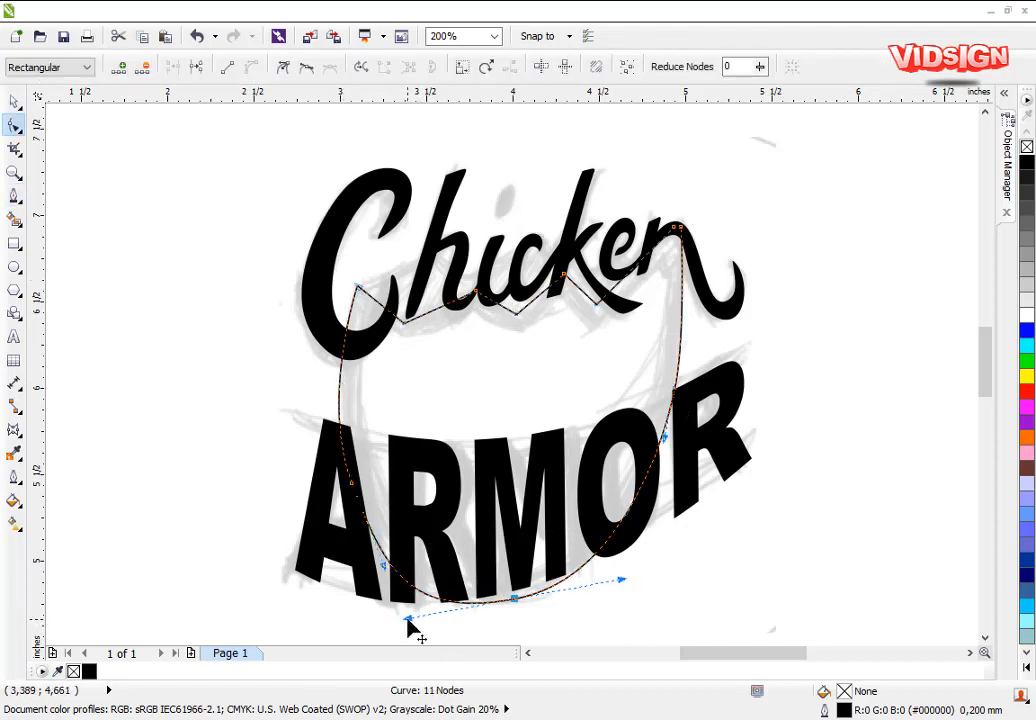
pyautogui.moveTo(511, 603); pyautogui.dragTo(508, 600)
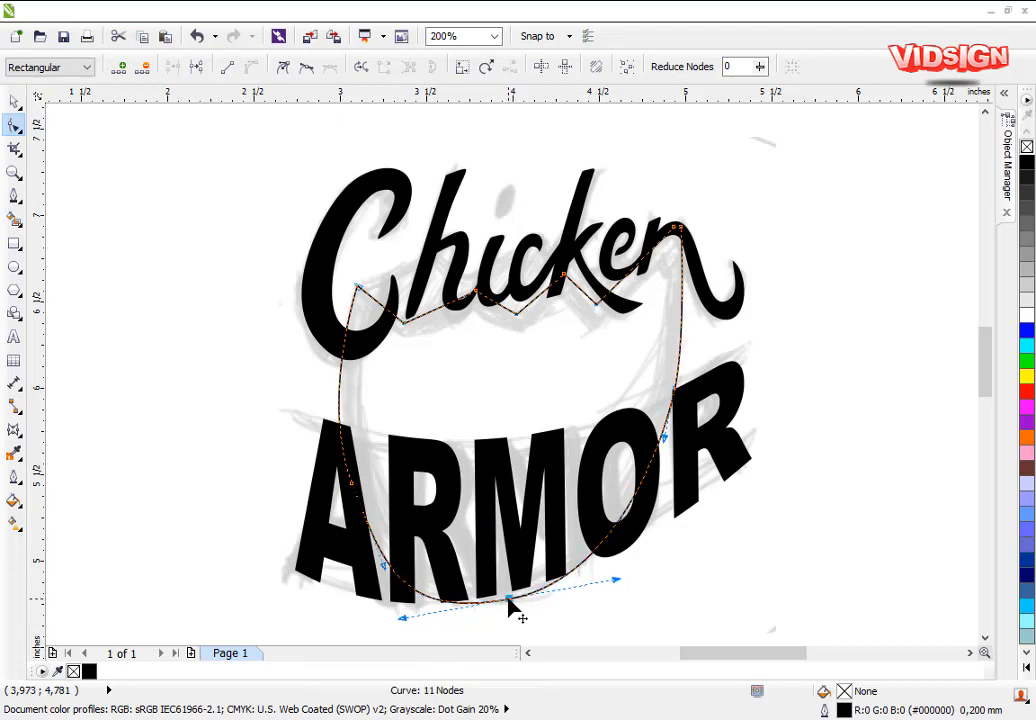
pyautogui.moveTo(405, 619); pyautogui.dragTo(410, 610)
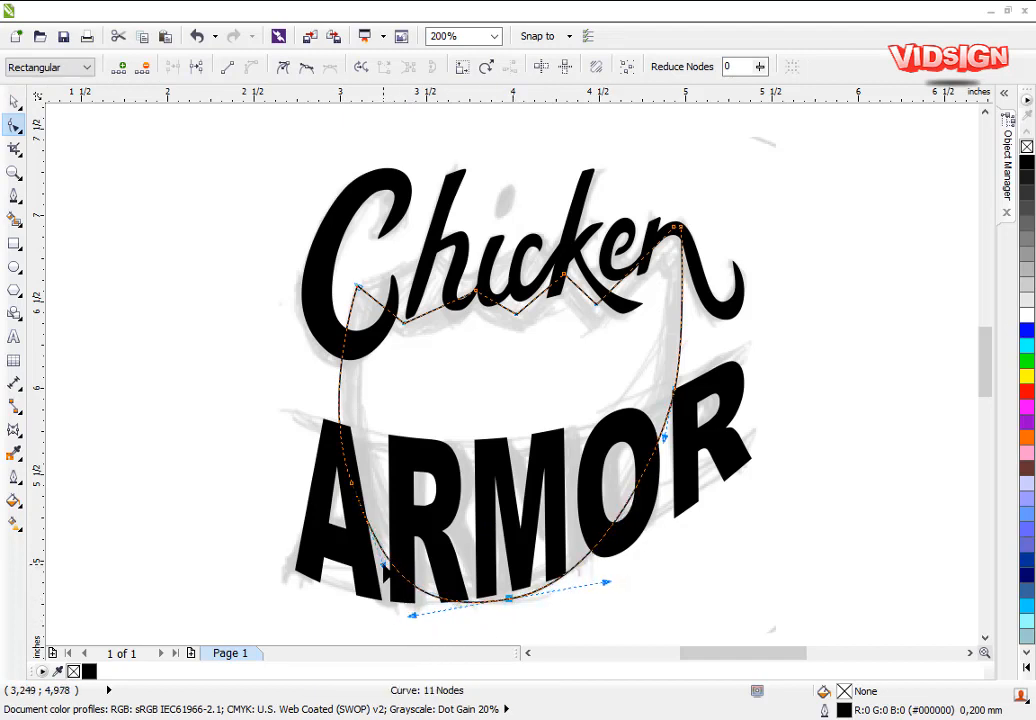
# - Refine the curves on the left and right sides of the egg outline by moving the side node and handles
pyautogui.moveTo(383, 564); pyautogui.dragTo(352, 470)
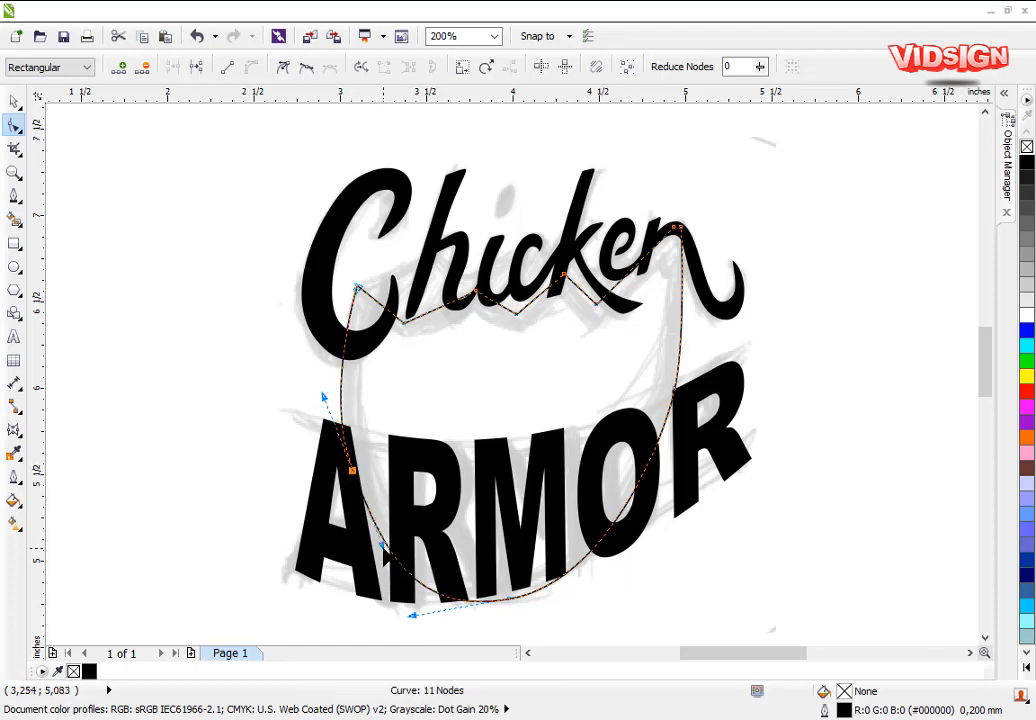
pyautogui.moveTo(384, 545); pyautogui.dragTo(379, 542)
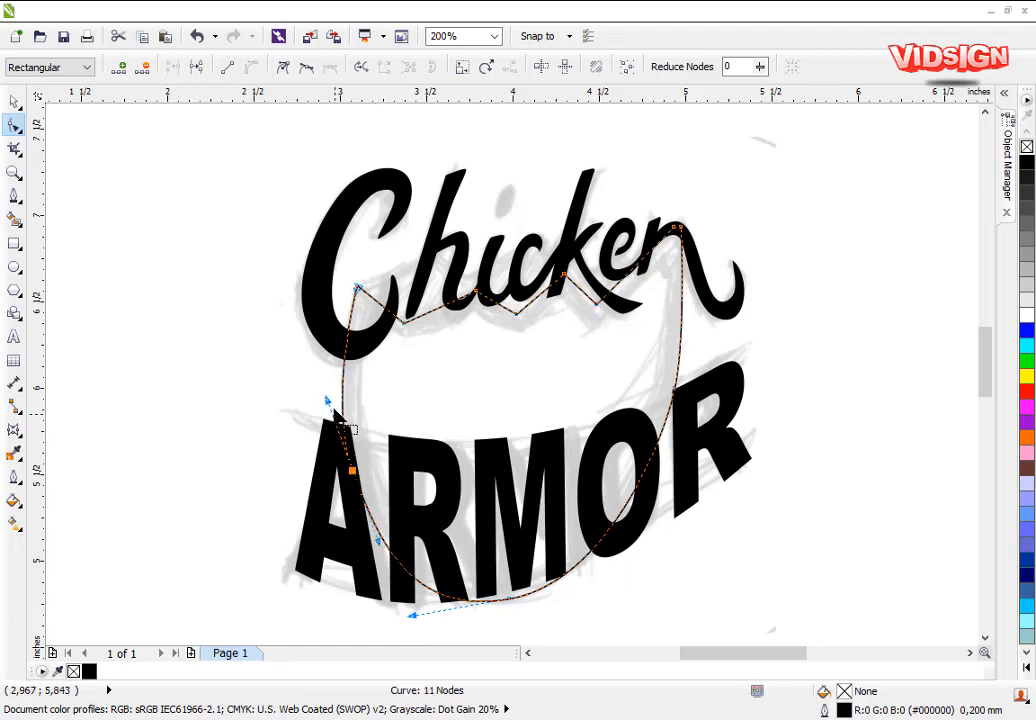
pyautogui.moveTo(328, 398); pyautogui.dragTo(329, 392)
pyautogui.moveTo(353, 471); pyautogui.dragTo(353, 468)
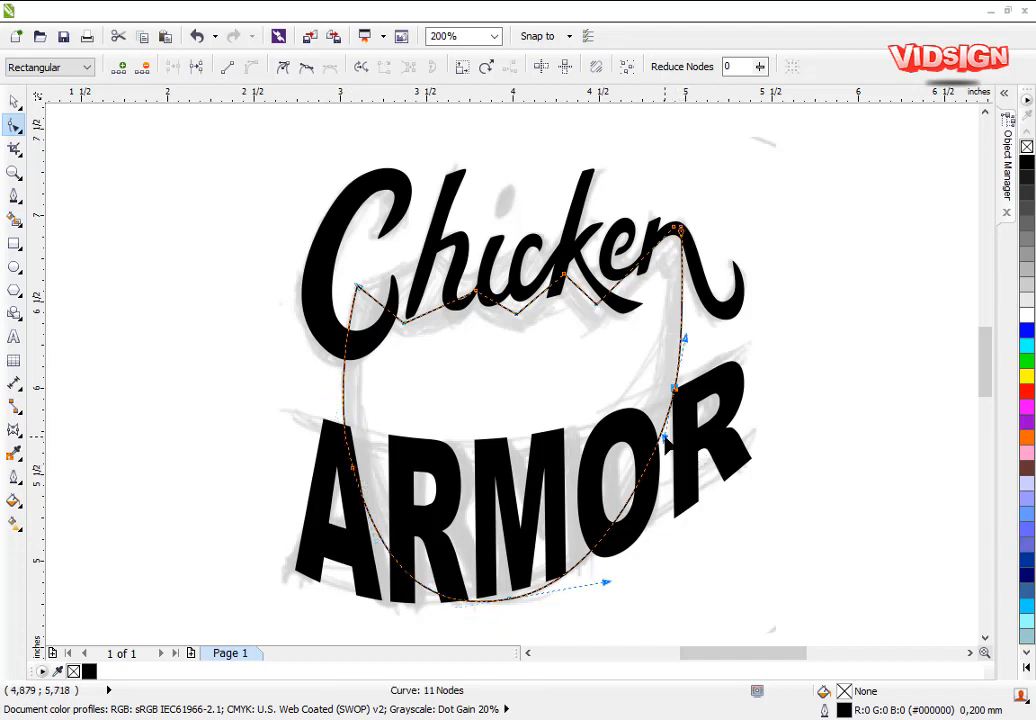
pyautogui.moveTo(665, 442); pyautogui.dragTo(665, 454)
pyautogui.press('space')
pyautogui.click(782, 460)
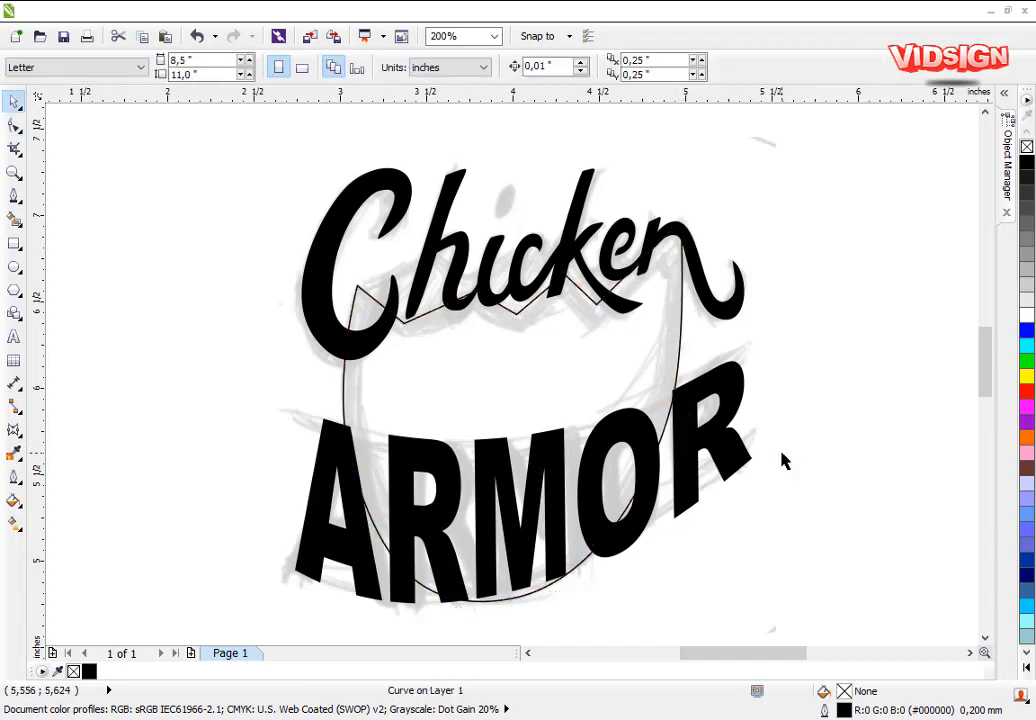
# - Try light orange, pale yellow and ochre fills on the egg shape, settle on orange-brown #CC6633, and remove its outline
pyautogui.click(522, 360)
pyautogui.scroll(-1, 563, 403)
pyautogui.scroll(1, 511, 380)
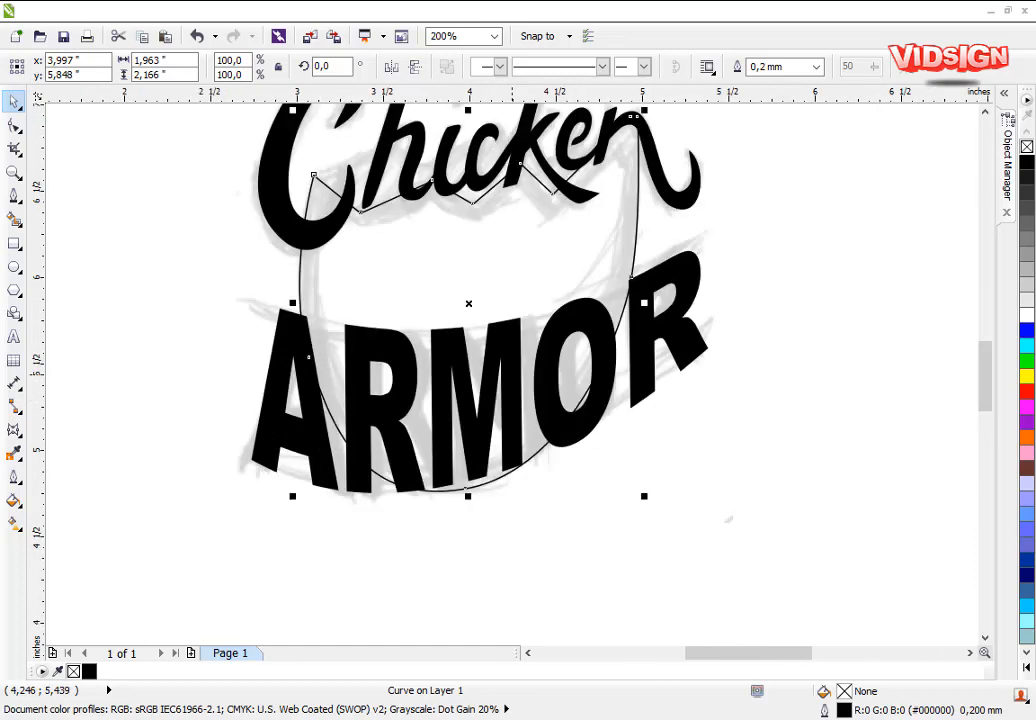
pyautogui.scroll(-1, 505, 360)
pyautogui.scroll(1, 522, 351)
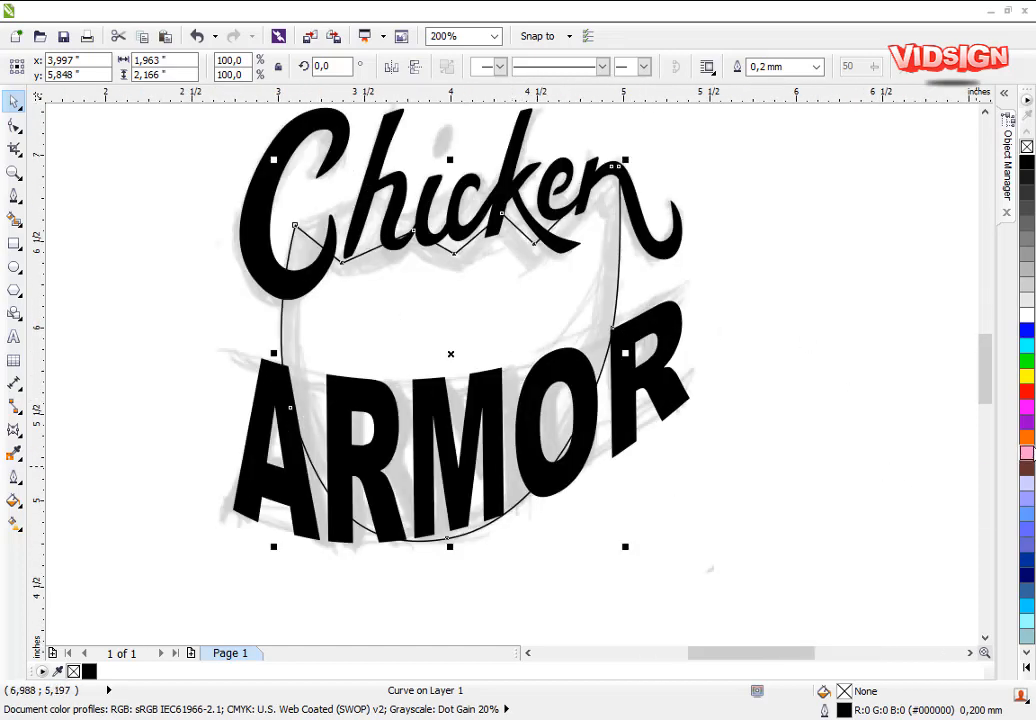
pyautogui.click(1027, 668)
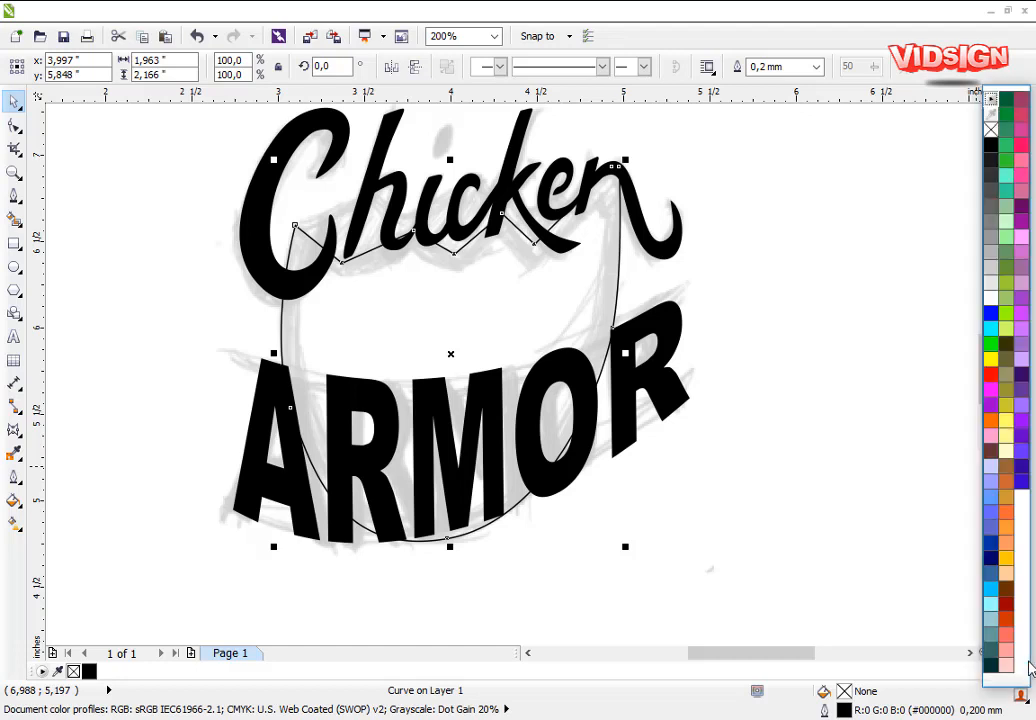
pyautogui.click(1008, 547)
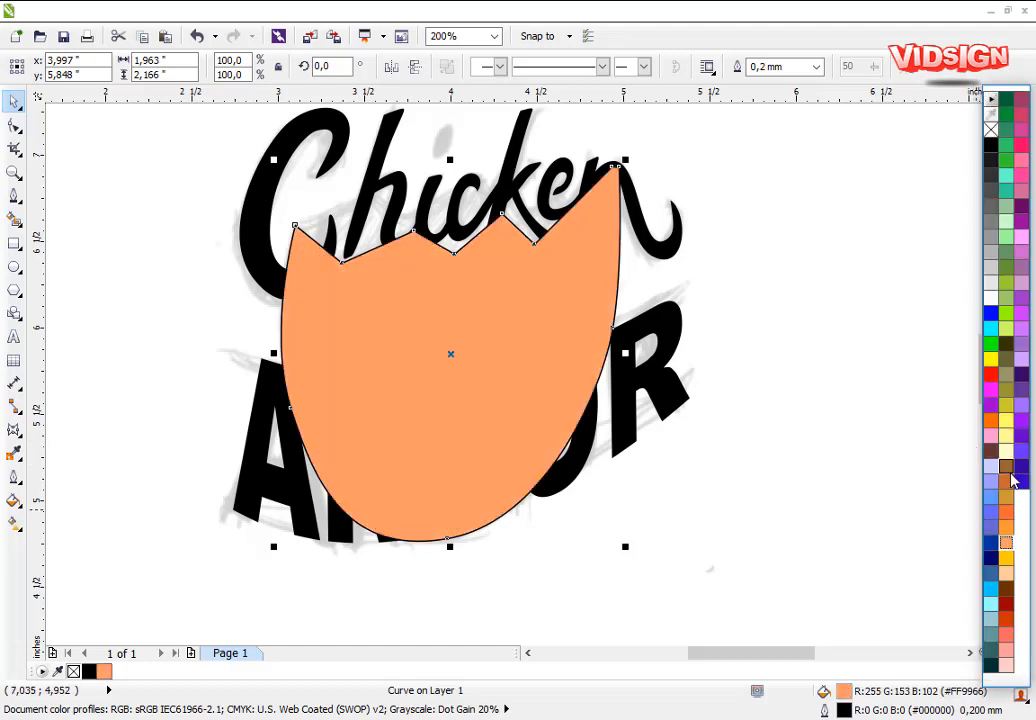
pyautogui.click(1006, 429)
pyautogui.click(1008, 487)
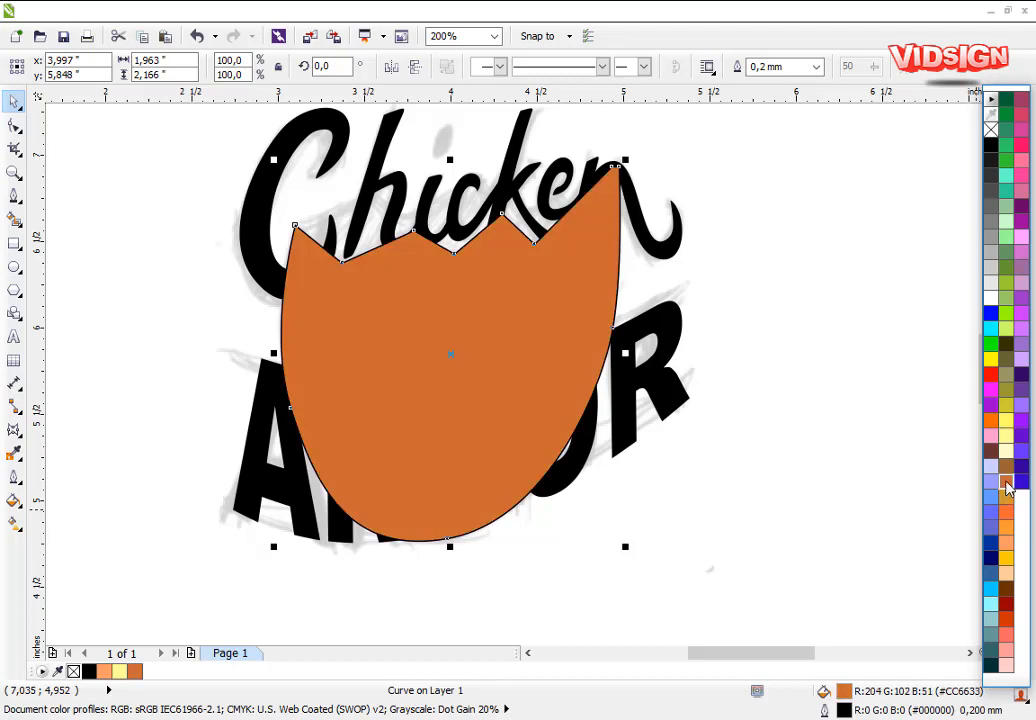
pyautogui.click(1007, 497)
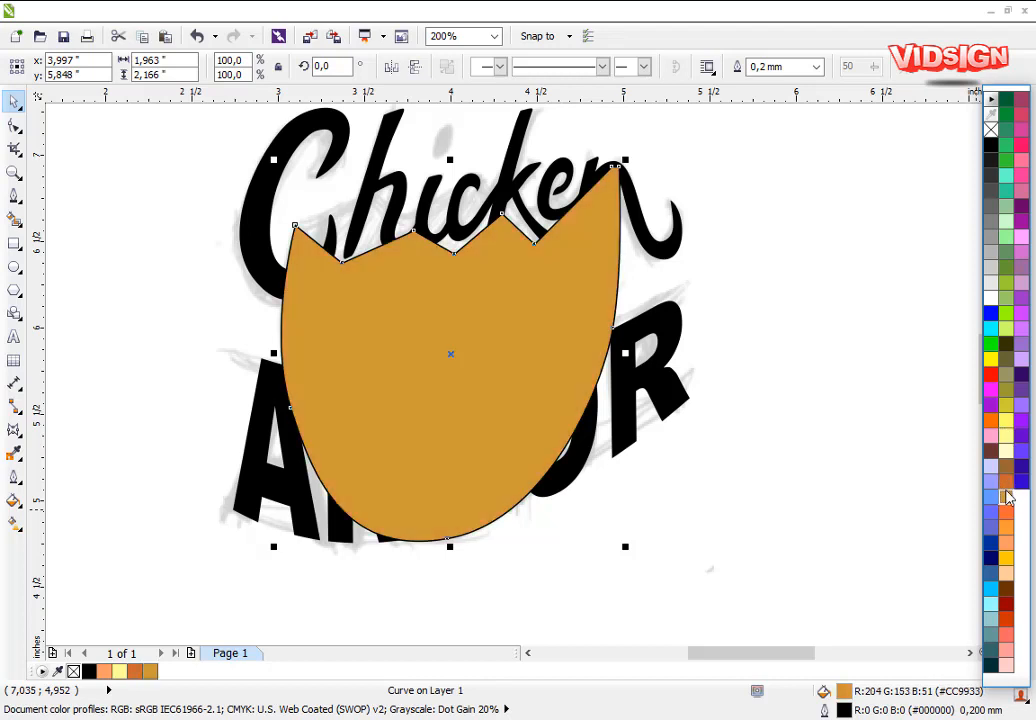
pyautogui.click(1008, 487)
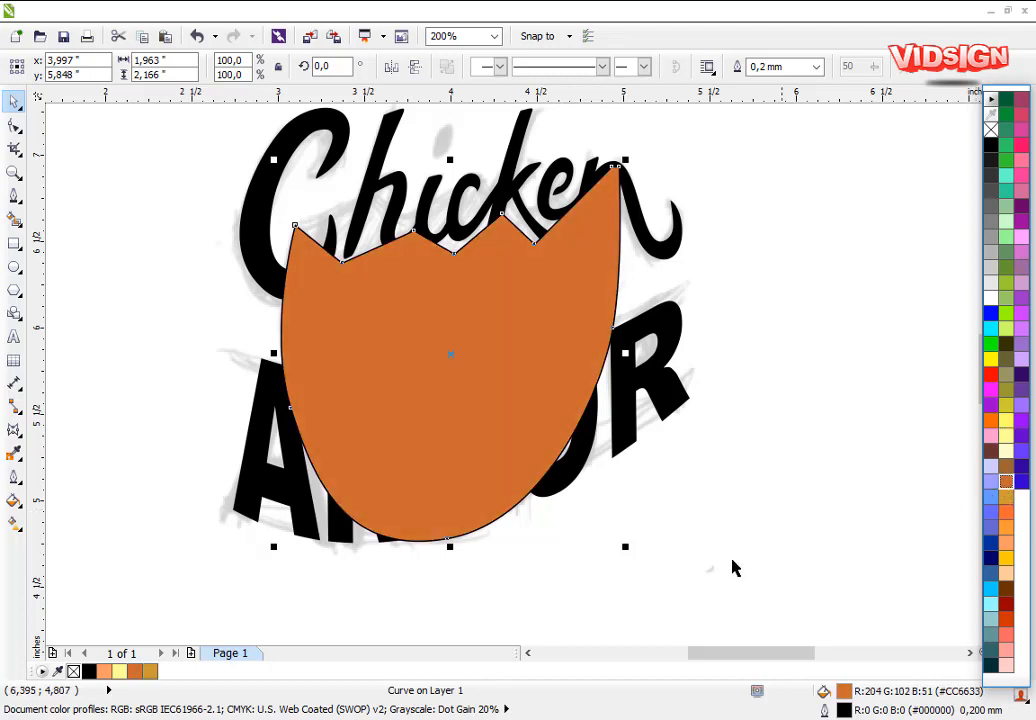
pyautogui.rightClick(74, 672)
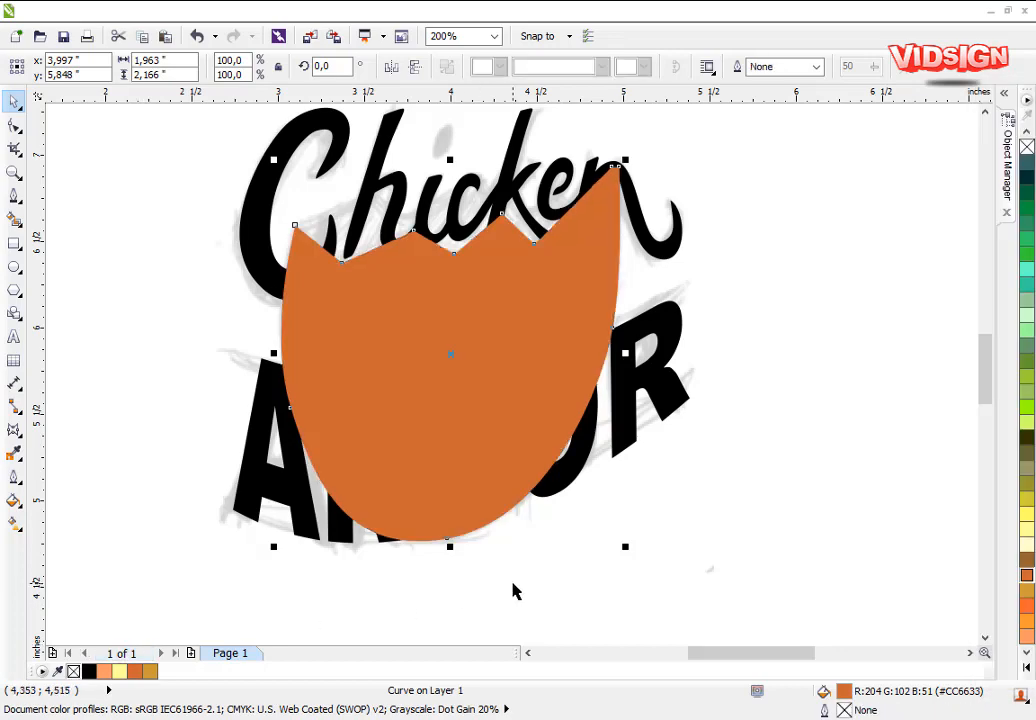
pyautogui.rightClick(513, 586)
pyautogui.click(460, 599)
pyautogui.click(451, 446)
pyautogui.scroll(-1, 448, 420)
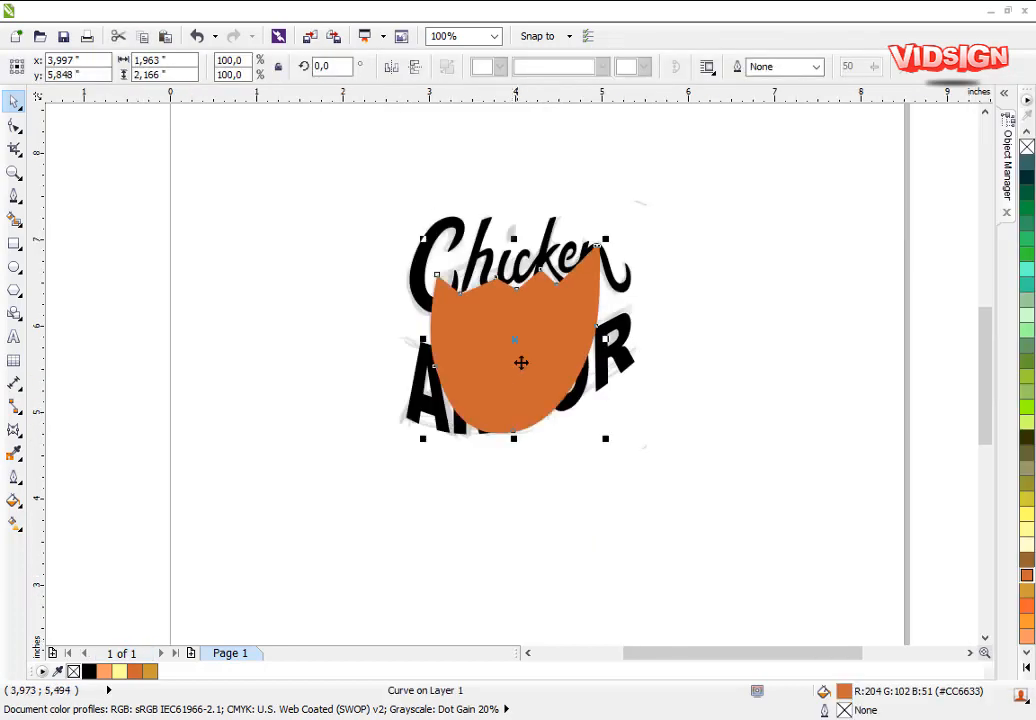
# - Bring the ARMOR lettering in front of the egg shape
pyautogui.scroll(1, 521, 363)
pyautogui.click(678, 422)
pyautogui.hotkey('shift', 'pageup')
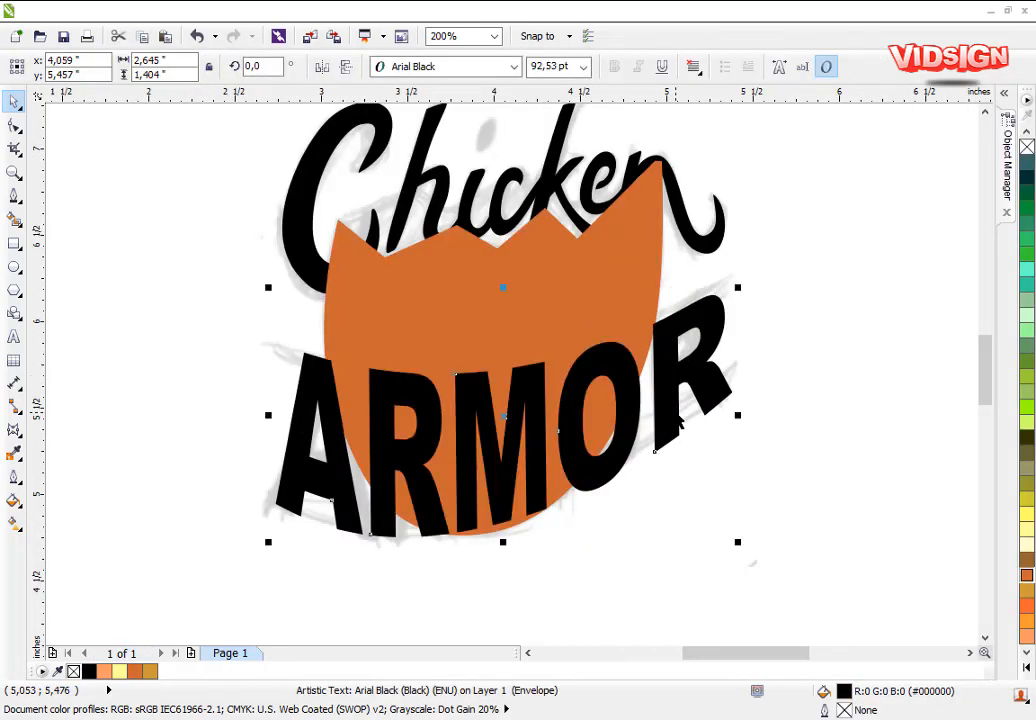
pyautogui.scroll(-1, 482, 254)
pyautogui.scroll(1, 465, 245)
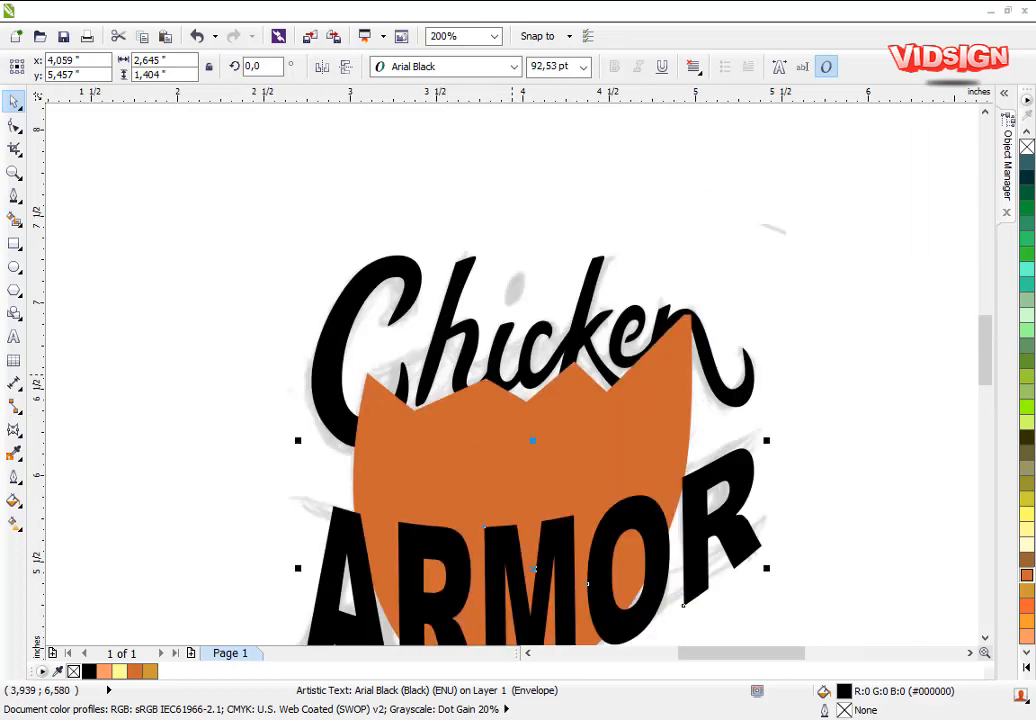
# - Add nodes to the egg's jagged edge below the "en" of Chicken and shape them into an extra broken-shell notch
pyautogui.click(625, 342)
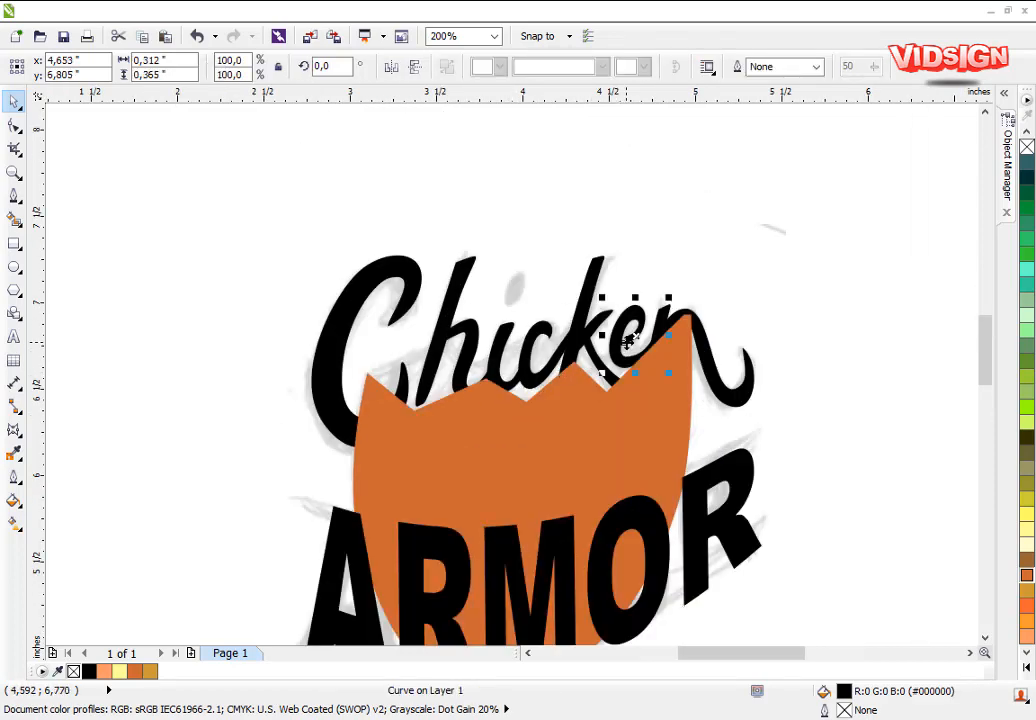
pyautogui.click(685, 363)
pyautogui.press('F10')
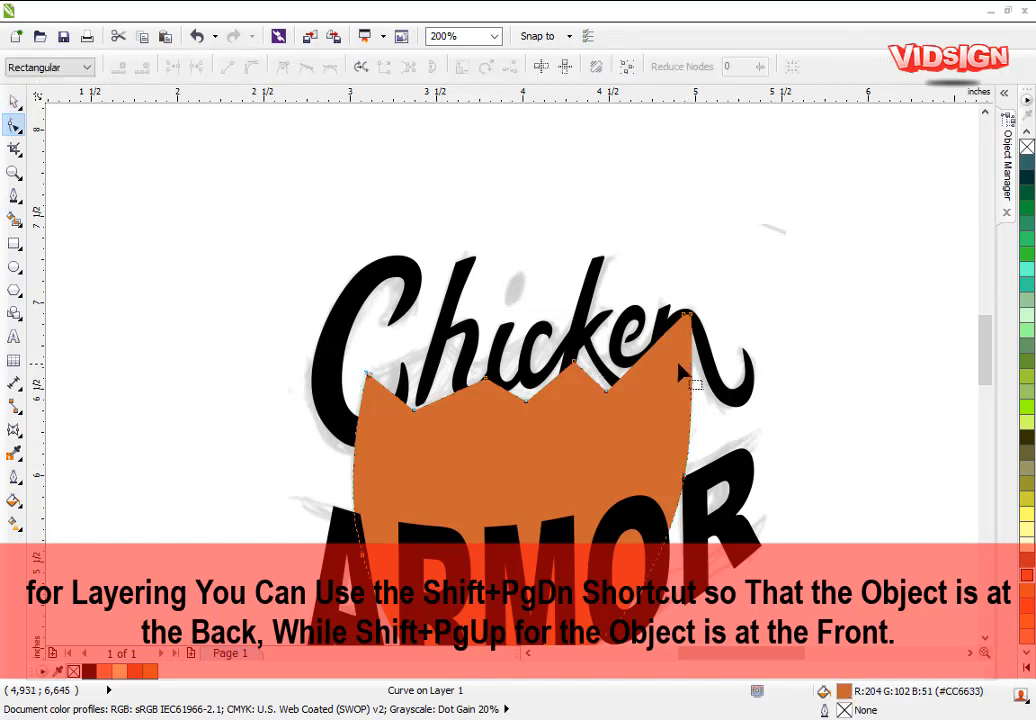
pyautogui.scroll(-1, 679, 363)
pyautogui.scroll(1, 661, 363)
pyautogui.click(662, 353)
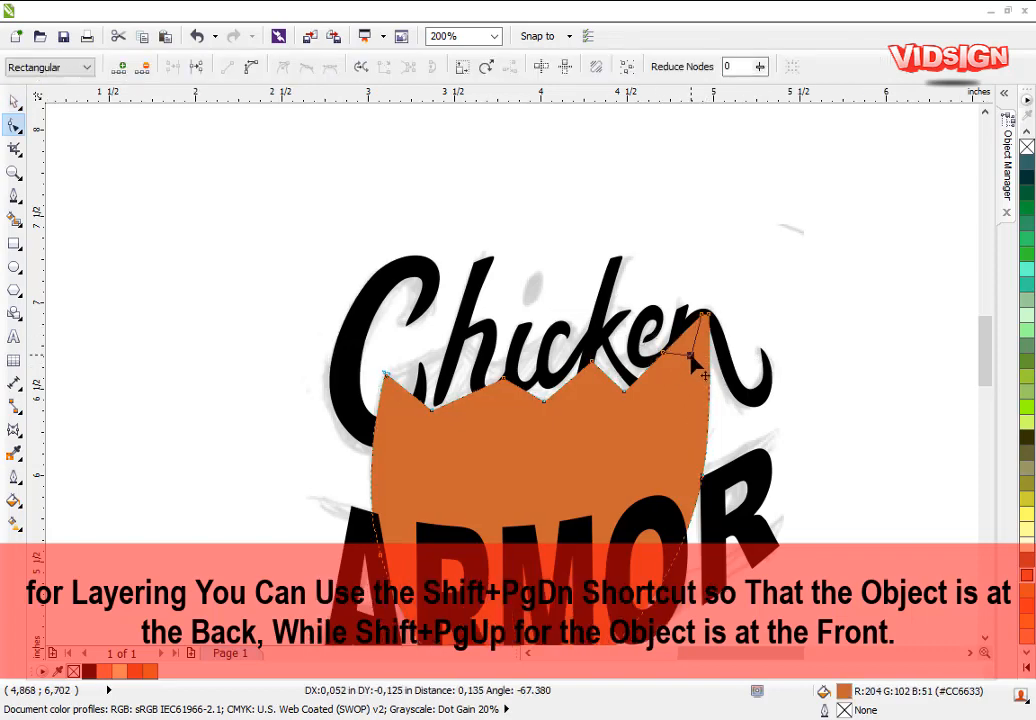
pyautogui.moveTo(690, 355); pyautogui.dragTo(685, 362)
pyautogui.moveTo(663, 360); pyautogui.dragTo(663, 356)
pyautogui.press('space')
pyautogui.press('Escape')
pyautogui.scroll(-1, 543, 440)
pyautogui.scroll(1, 543, 455)
pyautogui.click(521, 400)
pyautogui.press('Escape')
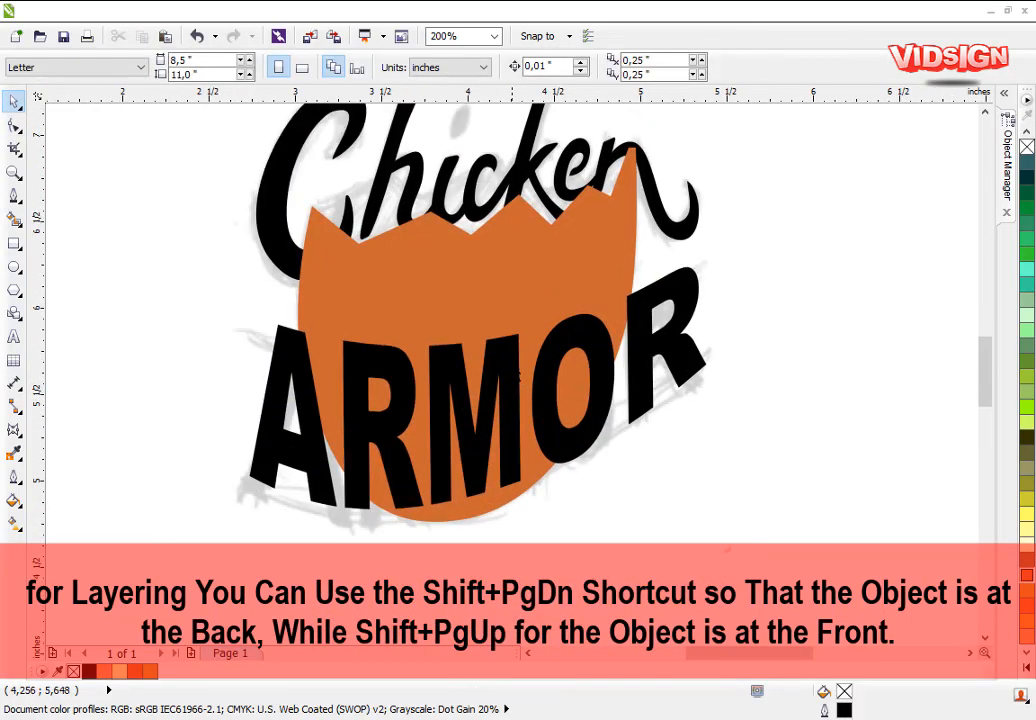
# - Draw a shadow curve just inside the egg's left edge, from near the left tip around the base to below the O
pyautogui.scroll(-1, 518, 377)
pyautogui.scroll(1, 474, 295)
pyautogui.click(14, 197)
pyautogui.scroll(1, 238, 378)
pyautogui.click(485, 238)
pyautogui.moveTo(467, 489); pyautogui.dragTo(488, 575)
pyautogui.moveTo(557, 486); pyautogui.dragTo(578, 518)
pyautogui.moveTo(762, 565); pyautogui.dragTo(863, 559)
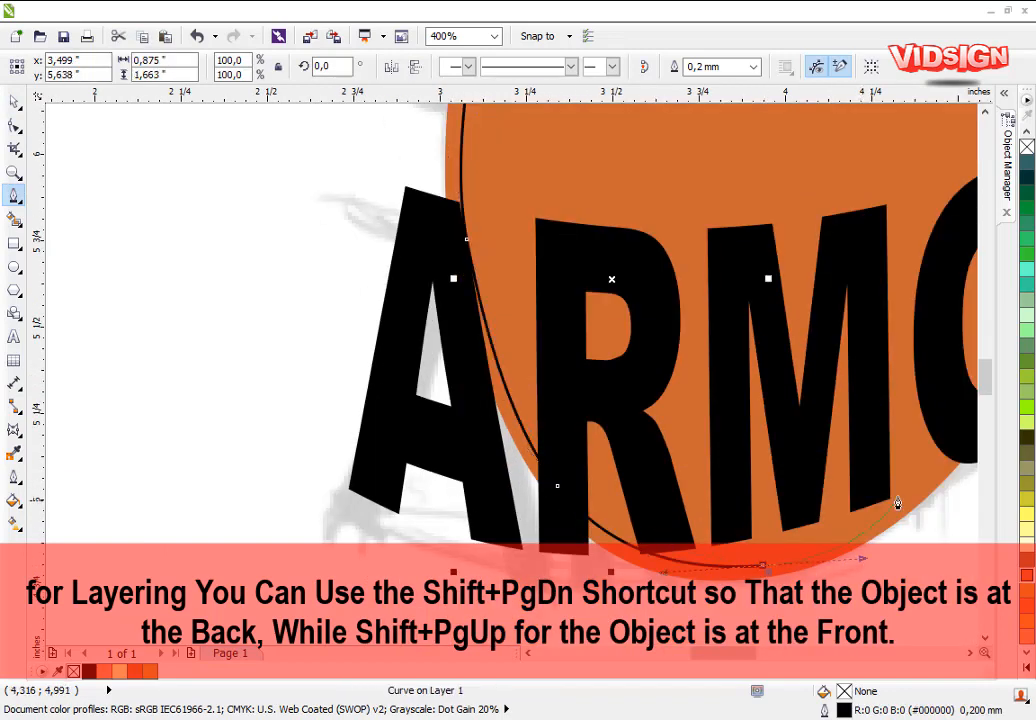
pyautogui.click(942, 458)
# - Close the shadow curve with an inner arc back to its starting point, forming a crescent
pyautogui.scroll(-1, 512, 430)
pyautogui.scroll(1, 511, 350)
pyautogui.moveTo(606, 420); pyautogui.dragTo(488, 165)
pyautogui.press('space')
# - Fill the crescent with the egg's sampled orange-brown #CC6633 and remove its outline
pyautogui.scroll(-1, 375, 130)
pyautogui.click(14, 453)
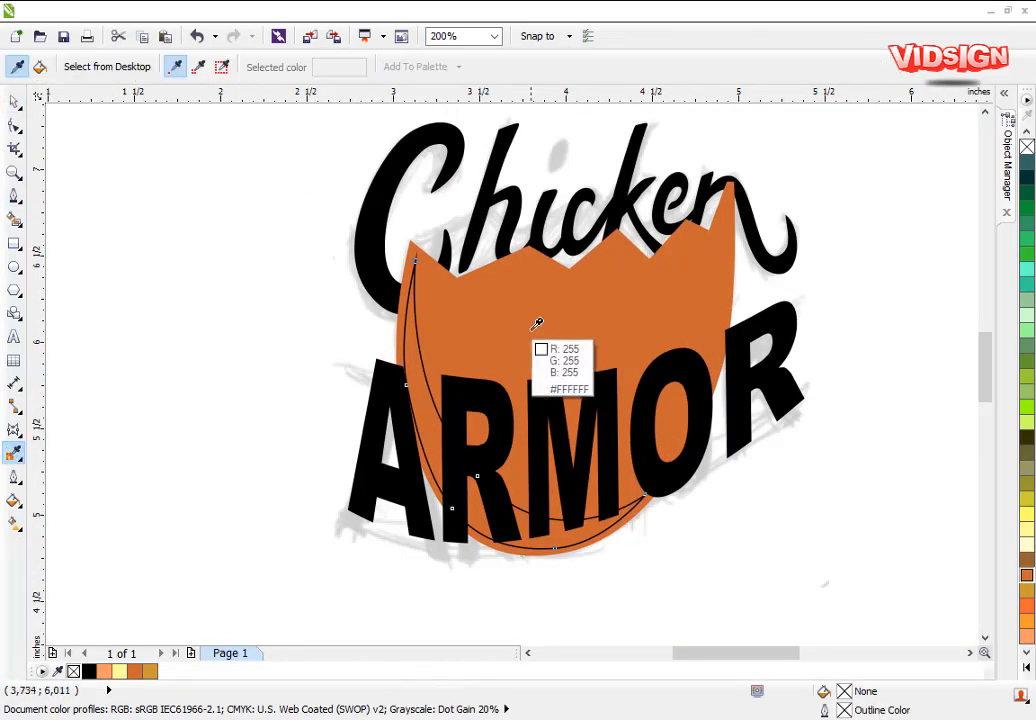
pyautogui.click(533, 329)
pyautogui.click(432, 445)
pyautogui.press('space')
pyautogui.rightClick(74, 672)
# - Darken the crescent's fill to brown #A14C22
pyautogui.doubleClick(844, 691)
pyautogui.click(421, 220)
pyautogui.click(368, 219)
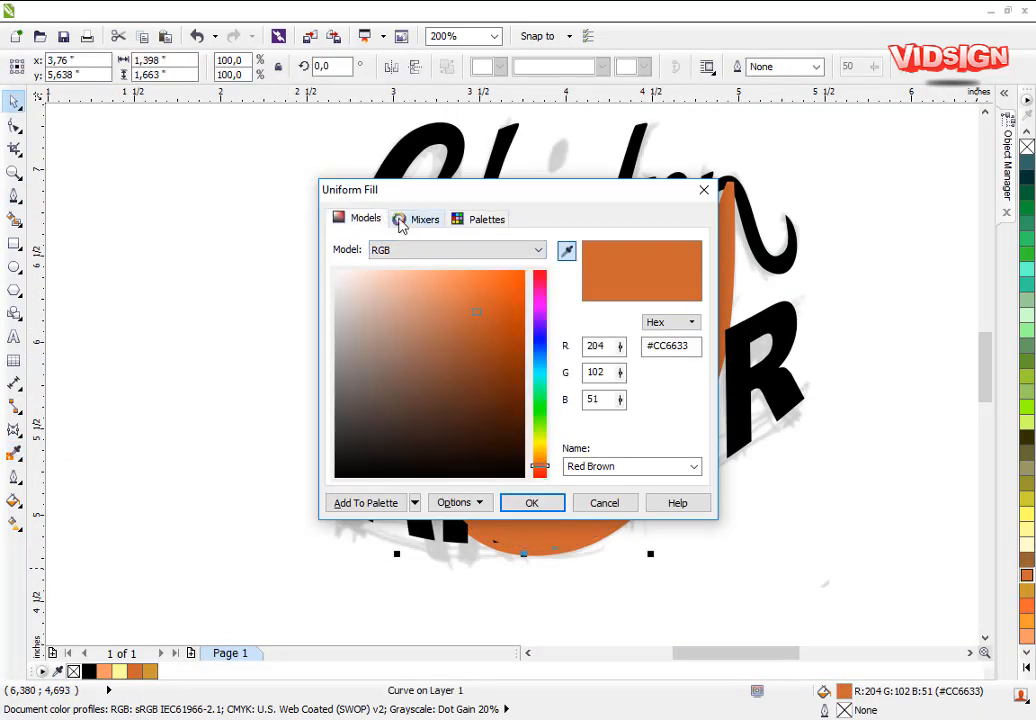
pyautogui.click(485, 347)
pyautogui.click(539, 507)
# - Bring the ARMOR lettering in front of the crescent shadow
pyautogui.click(501, 433)
pyautogui.hotkey('shift', 'pageup')
pyautogui.press('Escape')
pyautogui.scroll(-2, 501, 373)
pyautogui.scroll(3, 514, 351)
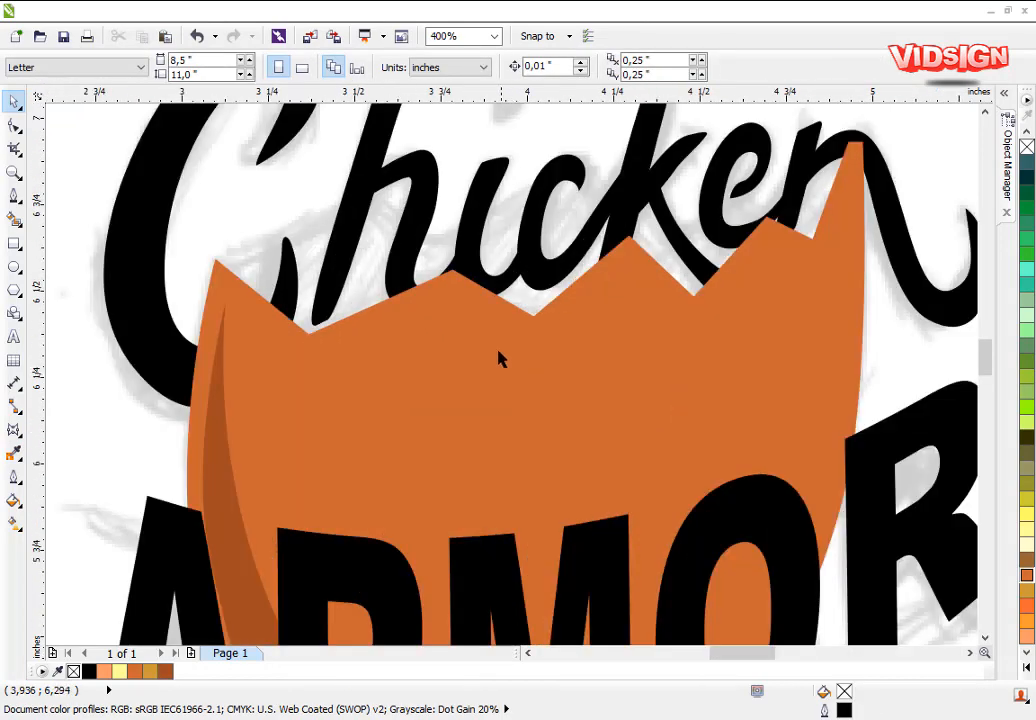
pyautogui.moveTo(501, 358); pyautogui.dragTo(519, 445)
pyautogui.click(14, 196)
pyautogui.click(233, 346)
pyautogui.click(386, 276)
pyautogui.click(447, 332)
pyautogui.click(532, 274)
pyautogui.hotkey('ctrl', 'z')
pyautogui.hotkey('ctrl', 'z')
pyautogui.hotkey('ctrl', 'z')
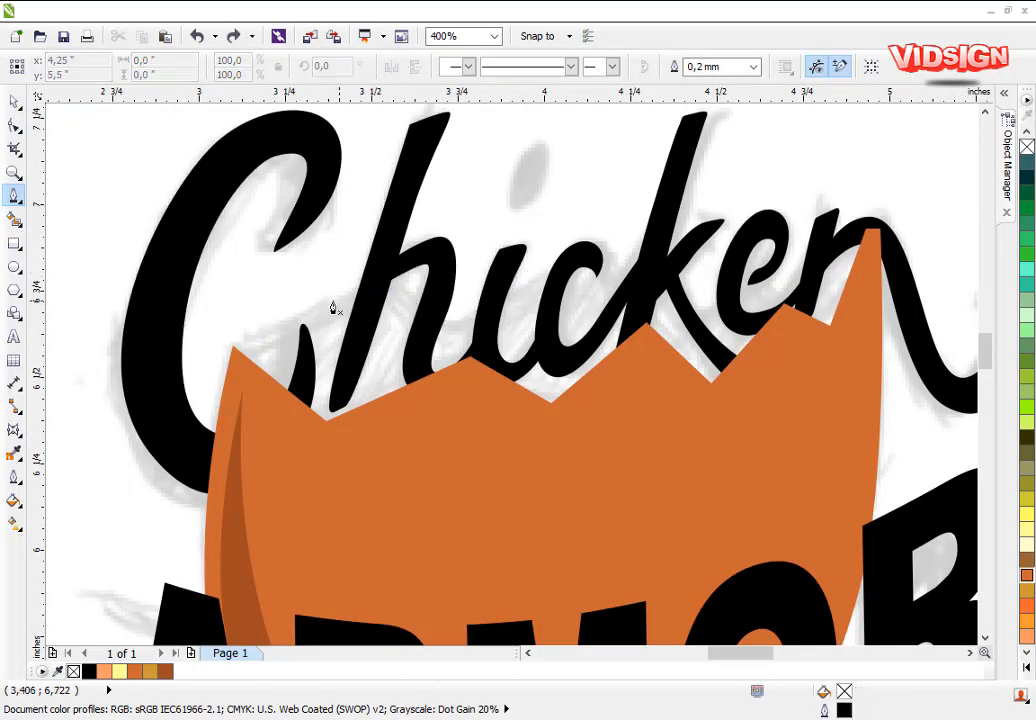
# - Draw the shell's jagged back rim behind the Chicken lettering, zigzagging from the egg's left tip to its right tip
pyautogui.click(233, 342)
pyautogui.click(325, 296)
pyautogui.click(384, 354)
pyautogui.click(463, 373)
pyautogui.click(568, 298)
pyautogui.click(670, 362)
pyautogui.click(703, 325)
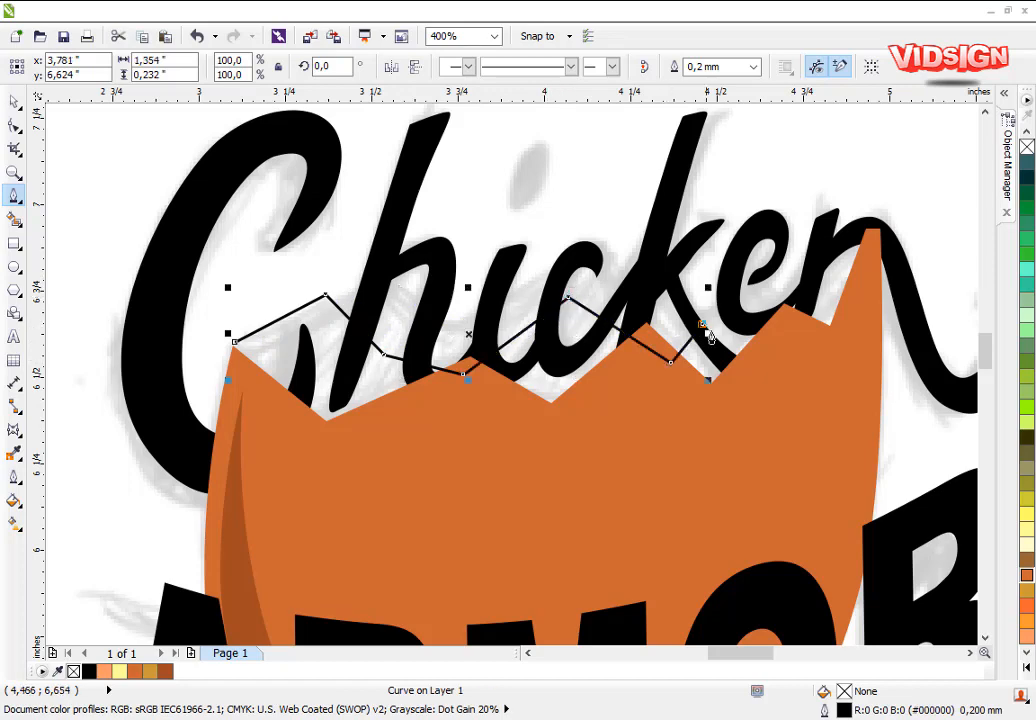
pyautogui.click(742, 361)
pyautogui.click(816, 270)
pyautogui.click(878, 233)
# - Close the back rim outline down through the egg's body and up to its starting point at the left tip
pyautogui.click(870, 398)
pyautogui.click(442, 497)
pyautogui.click(242, 464)
pyautogui.click(234, 342)
pyautogui.scroll(3, 273, 358)
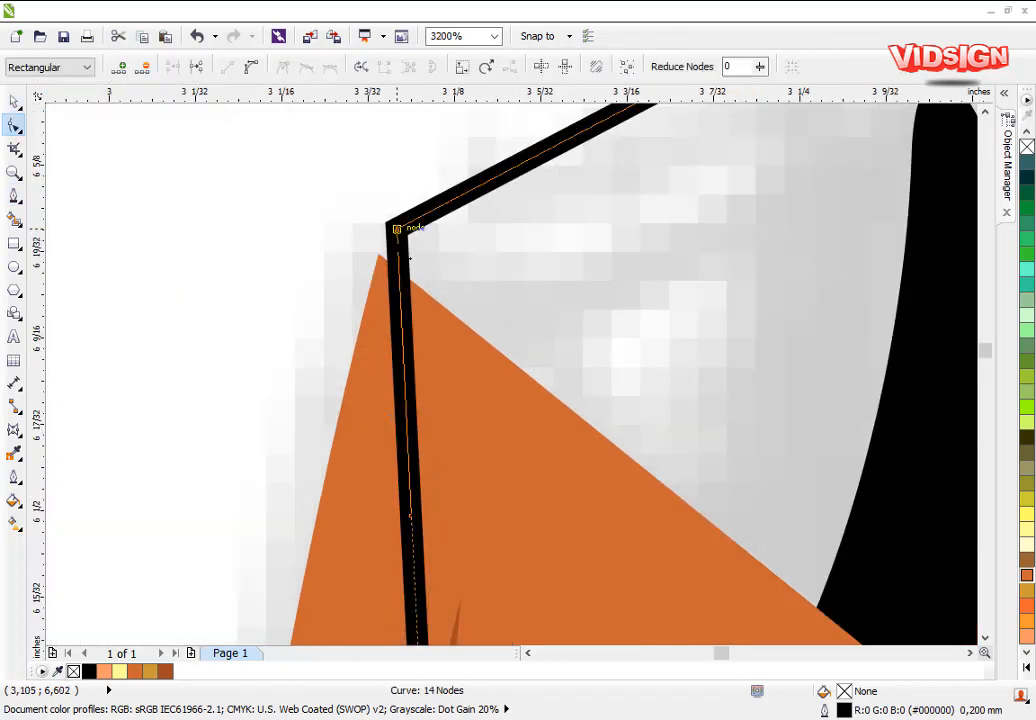
pyautogui.scroll(-4, 344, 338)
# - Fill the back rim shape with the crescent's sampled brown #A14C22, remove its outline, and send it to the back
pyautogui.press('space')
pyautogui.click(14, 453)
pyautogui.click(347, 455)
pyautogui.click(412, 396)
pyautogui.press('space')
pyautogui.rightClick(73, 671)
pyautogui.hotkey('shift', 'pagedown')
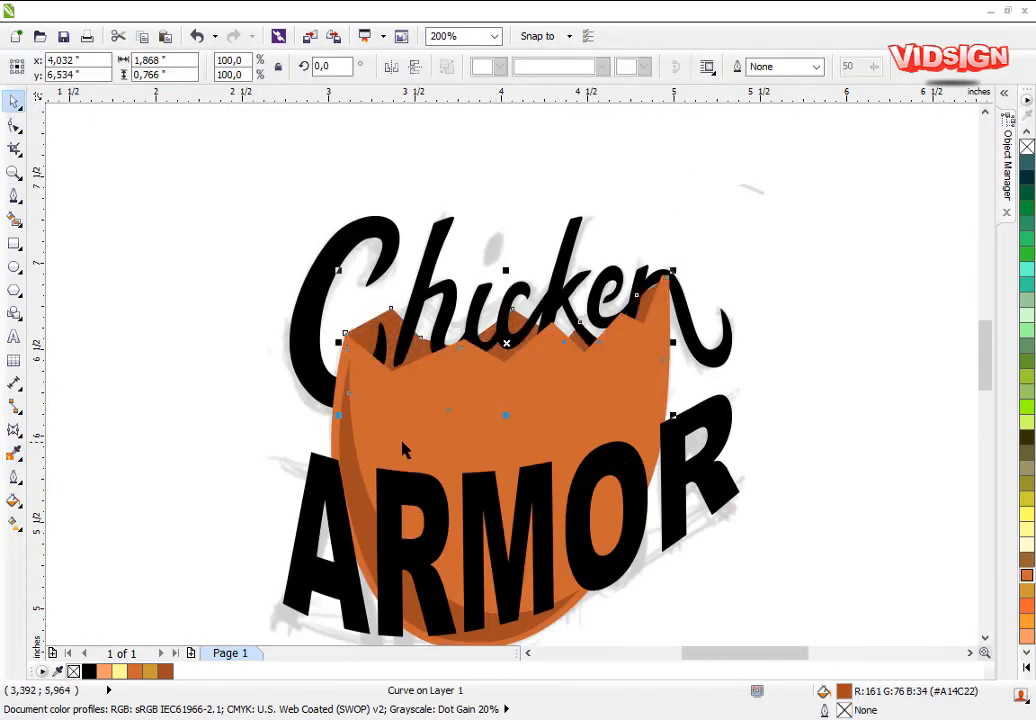
# - Bring the C of Chicken in front of the egg shell
pyautogui.click(275, 315)
pyautogui.scroll(1, 275, 315)
pyautogui.click(486, 372)
pyautogui.hotkey('shift', 'pageup')
# - Darken the back rim's fill to a deeper brown than the crescent shadow
pyautogui.click(516, 328)
pyautogui.doubleClick(841, 695)
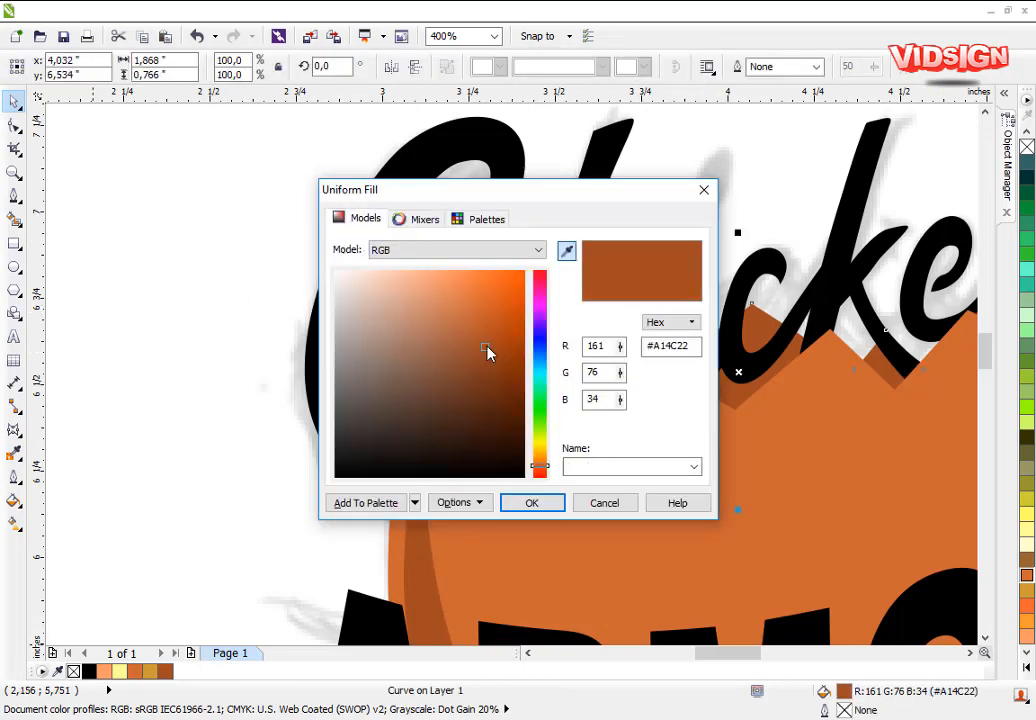
pyautogui.moveTo(486, 347); pyautogui.dragTo(475, 375)
pyautogui.click(544, 501)
pyautogui.click(212, 257)
pyautogui.scroll(-1, 212, 257)
pyautogui.scroll(-1, 512, 378)
pyautogui.click(674, 387)
pyautogui.click(776, 379)
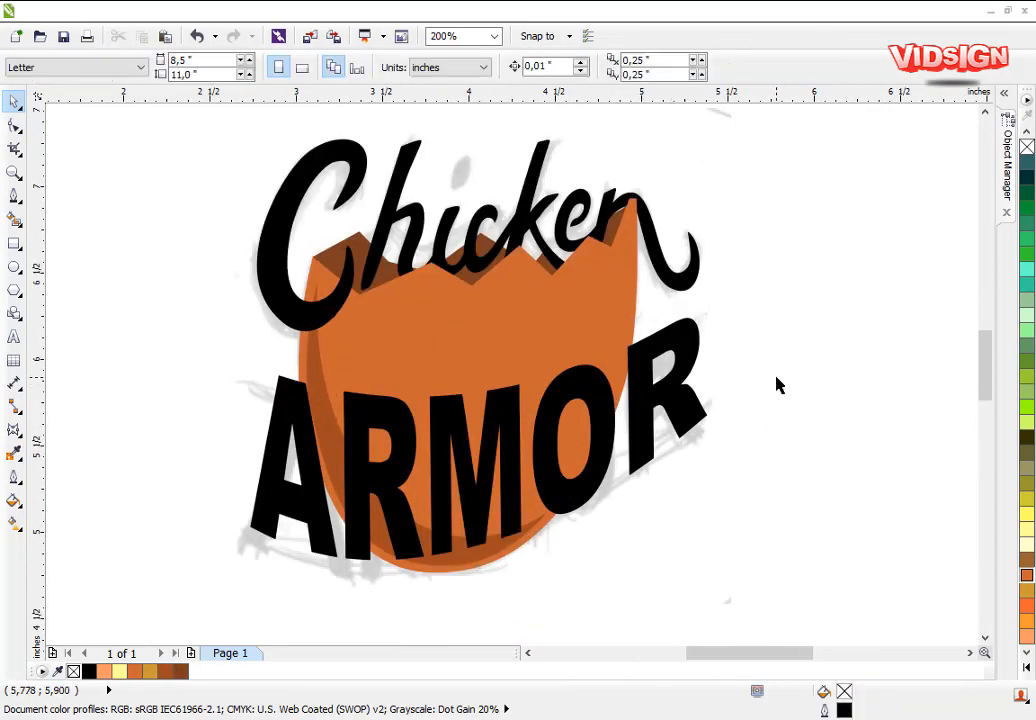
# - Try to nudge the selected logo artwork slightly to the right
pyautogui.scroll(1, 460, 248)
pyautogui.click(514, 391)
pyautogui.scroll(-1, 594, 432)
pyautogui.moveTo(183, 153); pyautogui.dragTo(747, 446)
pyautogui.click(747, 446)
pyautogui.scroll(-1, 518, 376)
pyautogui.moveTo(275, 180); pyautogui.dragTo(640, 495)
pyautogui.moveTo(449, 445); pyautogui.dragTo(458, 447)
pyautogui.hotkey('ctrl', 'z')
pyautogui.click(560, 440)
# - Shift the lettering and egg shell slightly to the right over the sketch
pyautogui.scroll(1, 312, 178)
pyautogui.moveTo(190, 169); pyautogui.dragTo(800, 480)
pyautogui.click(573, 300)
pyautogui.moveTo(523, 258); pyautogui.dragTo(532, 255)
pyautogui.hotkey('ctrl', 'z')
pyautogui.click(790, 375)
pyautogui.scroll(2, 520, 346)
pyautogui.scroll(-2, 458, 356)
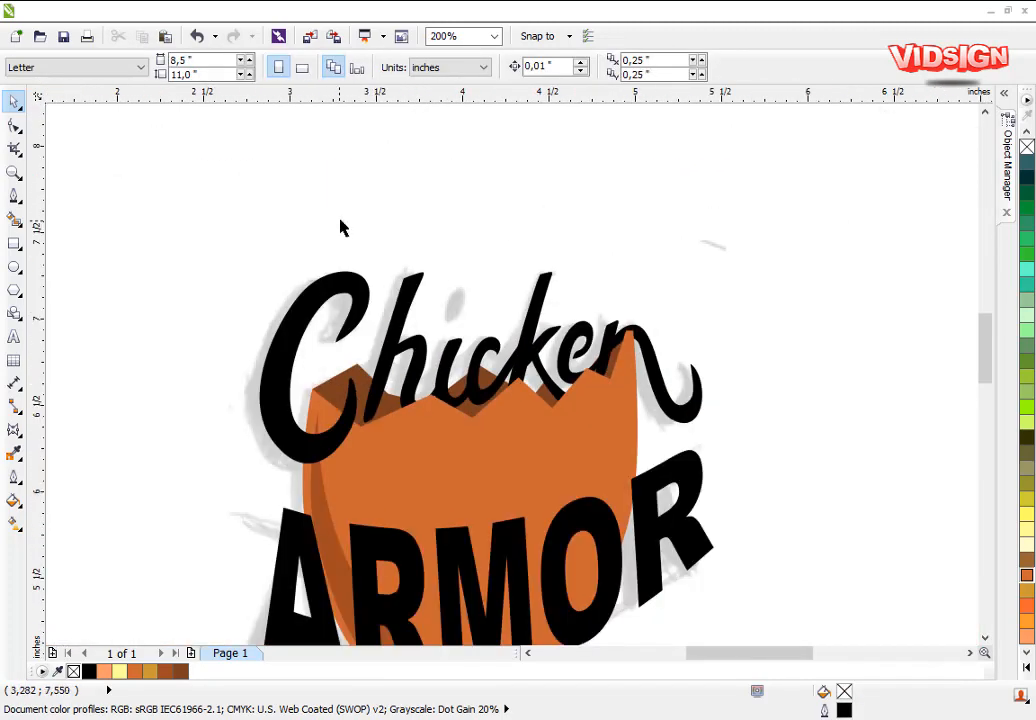
# - Apply a 0.5 mm black outline to the Chicken letters after the C
pyautogui.moveTo(340, 220); pyautogui.dragTo(781, 446)
pyautogui.press('F12')
pyautogui.moveTo(500, 184); pyautogui.dragTo(777, 191)
pyautogui.click(693, 262)
pyautogui.click(682, 338)
pyautogui.click(655, 443)
pyautogui.click(736, 443)
pyautogui.click(775, 509)
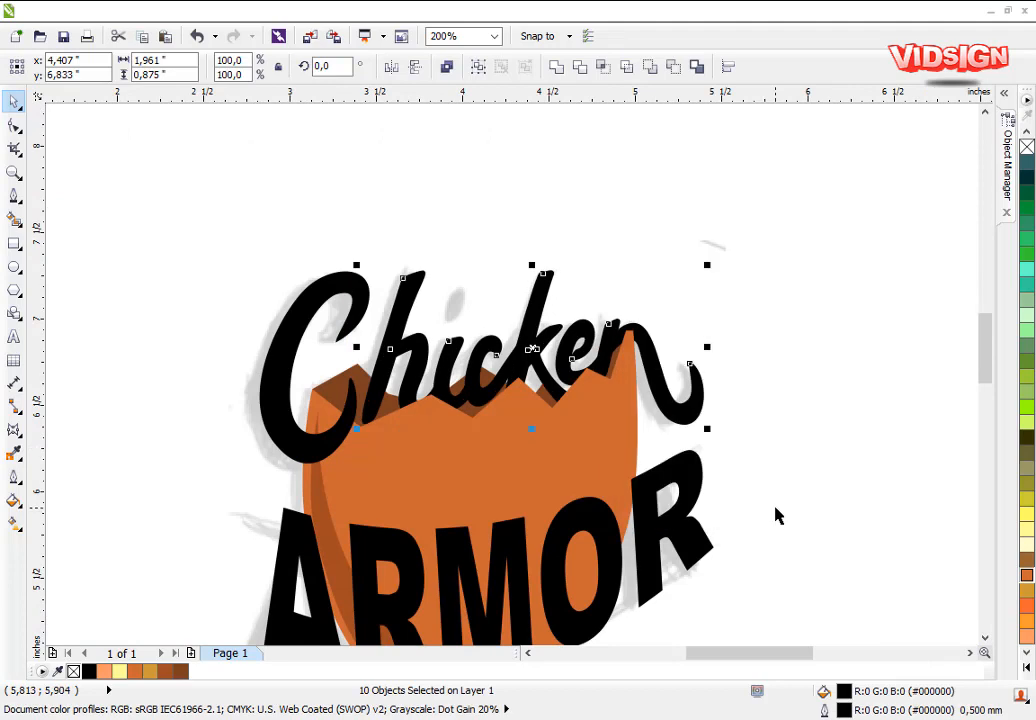
pyautogui.click(627, 160)
# - Draw a slanted closed dot with curved edges above the i of Chicken and smooth its top edge
pyautogui.scroll(2, 480, 316)
pyautogui.click(14, 196)
pyautogui.click(398, 238)
pyautogui.moveTo(474, 231); pyautogui.dragTo(489, 246)
pyautogui.moveTo(437, 335); pyautogui.dragTo(427, 349)
pyautogui.click(372, 345)
pyautogui.click(398, 239)
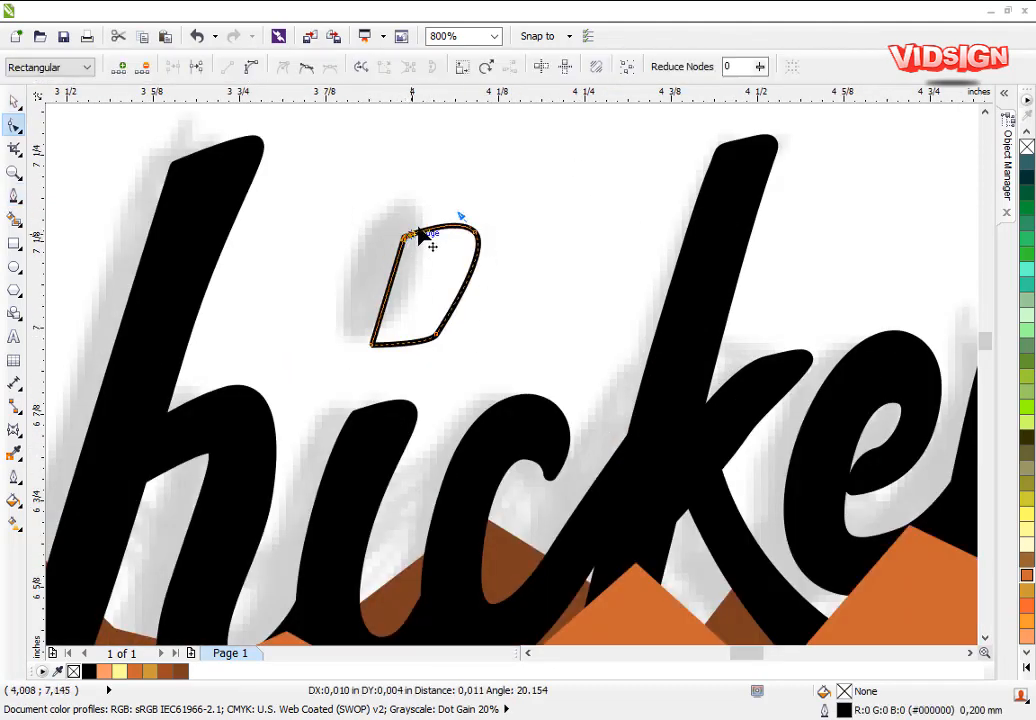
pyautogui.moveTo(418, 229); pyautogui.dragTo(416, 231)
# - Fill the dot of the i with black and remove its outline
pyautogui.click(14, 101)
pyautogui.click(89, 671)
pyautogui.rightClick(73, 671)
pyautogui.click(257, 354)
pyautogui.scroll(-2, 257, 354)
pyautogui.moveTo(485, 425); pyautogui.dragTo(513, 383)
pyautogui.click(493, 403)
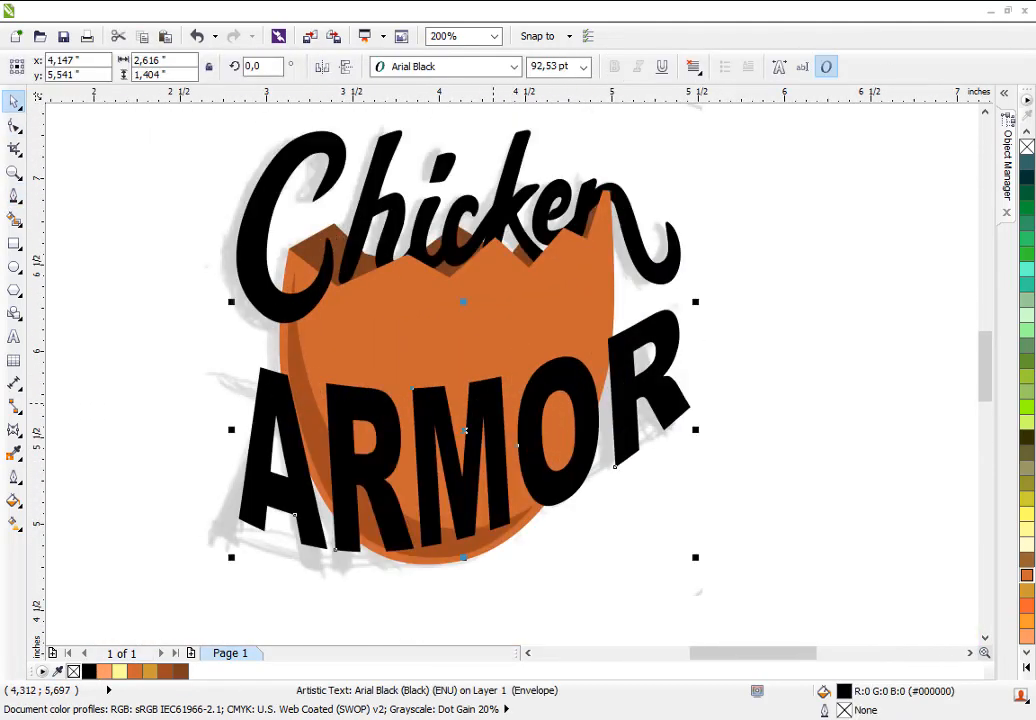
pyautogui.click(561, 545)
# - Select the whole vector logo and move it down, clear of the pencil sketch
pyautogui.scroll(-1, 303, 383)
pyautogui.moveTo(235, 232); pyautogui.dragTo(574, 512)
pyautogui.moveTo(514, 234)
pyautogui.mouseDown()
pyautogui.moveTo(562, 324)
pyautogui.moveTo(535, 561)
pyautogui.mouseUp()
pyautogui.click(560, 300)
pyautogui.click(617, 409)
pyautogui.moveTo(450, 180); pyautogui.dragTo(540, 420)
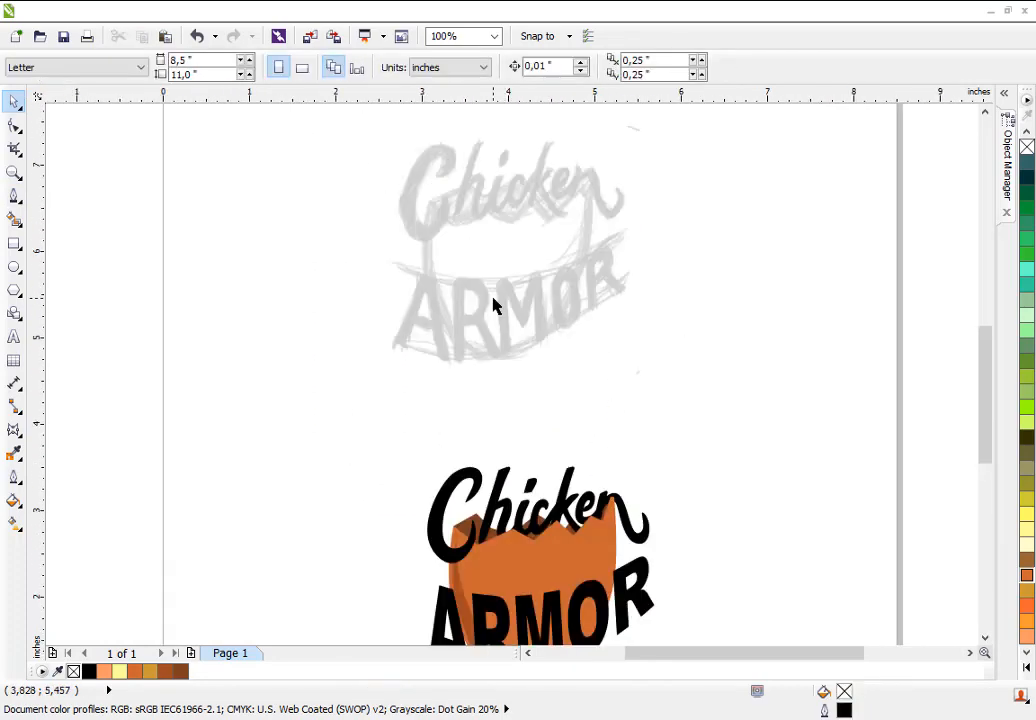
# - Move the pencil sketch to the left and set the page to landscape orientation
pyautogui.scroll(-1, 500, 460)
pyautogui.moveTo(504, 368); pyautogui.dragTo(400, 368)
pyautogui.click(404, 480)
pyautogui.click(302, 68)
# - Move the complete vector logo up to the right of the pencil sketch
pyautogui.moveTo(436, 436); pyautogui.dragTo(612, 596)
pyautogui.moveTo(522, 503)
pyautogui.mouseDown()
pyautogui.moveTo(570, 426)
pyautogui.moveTo(558, 348)
pyautogui.mouseUp()
pyautogui.scroll(2, 560, 364)
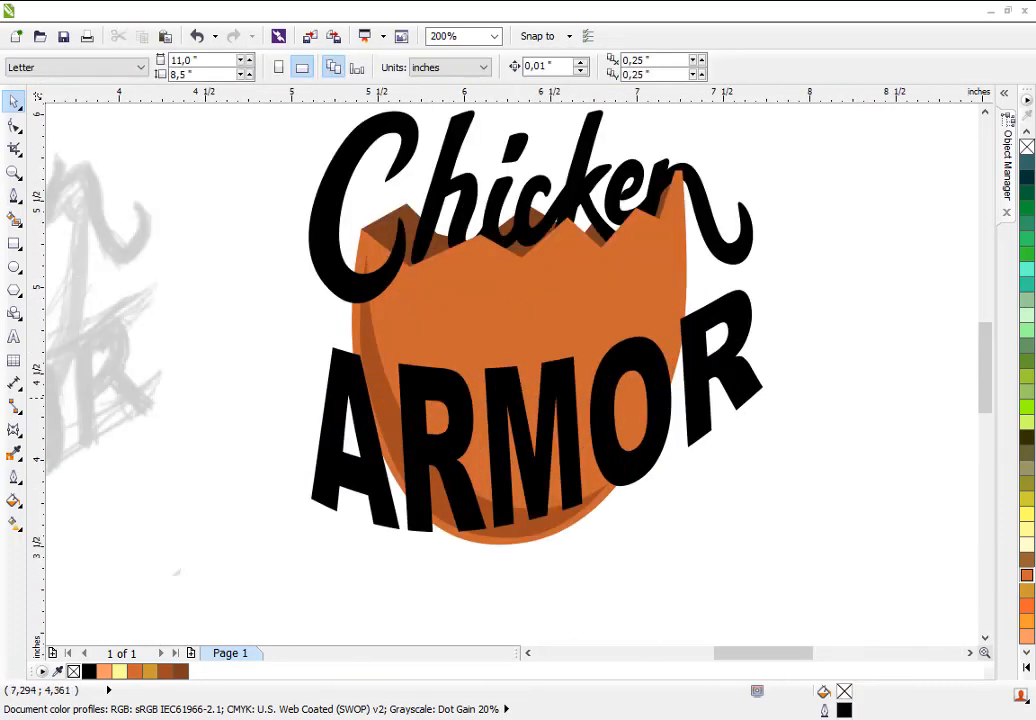
# - Adjust the envelope of the ARMOR lettering, moving the last R's outer corner inward and the A's lower outer corner slightly outward
pyautogui.click(689, 398)
pyautogui.click(14, 430)
pyautogui.click(487, 67)
pyautogui.moveTo(762, 387); pyautogui.dragTo(752, 387)
pyautogui.moveTo(311, 501); pyautogui.dragTo(303, 503)
pyautogui.moveTo(303, 503); pyautogui.dragTo(302, 494)
pyautogui.scroll(-1, 572, 470)
pyautogui.scroll(1, 520, 384)
pyautogui.click(14, 101)
# - Delete the stray nodes that notch the inner upper curve of the letter C in Chicken
pyautogui.scroll(-1, 495, 255)
pyautogui.scroll(1, 539, 340)
pyautogui.scroll(1, 272, 198)
pyautogui.doubleClick(546, 331)
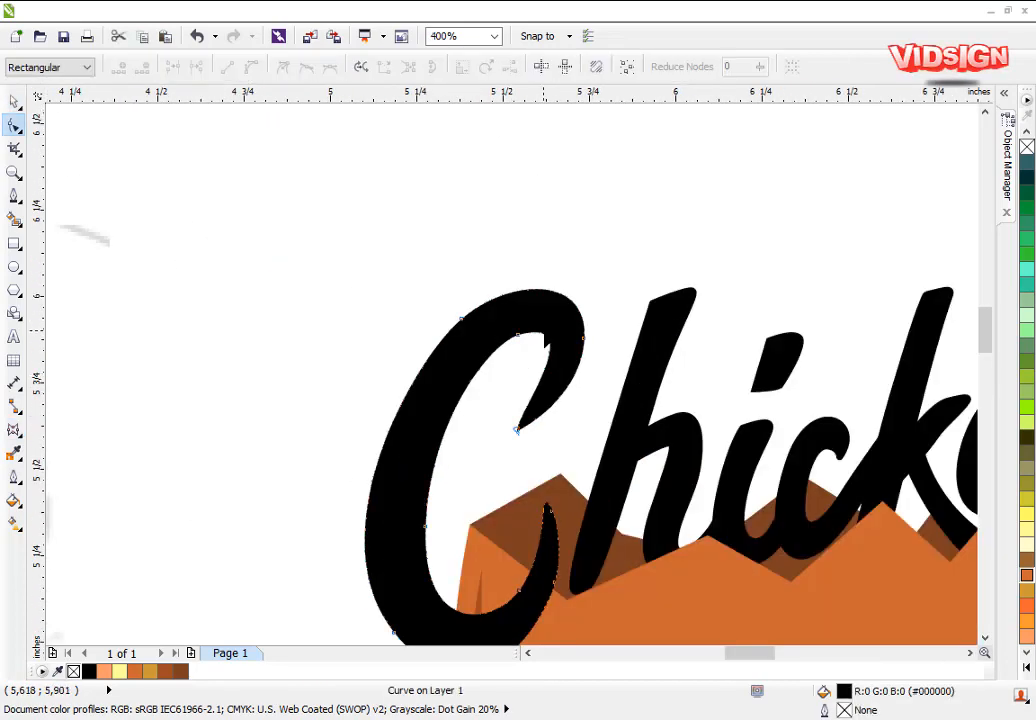
pyautogui.doubleClick(544, 338)
pyautogui.scroll(-1, 423, 280)
pyautogui.click(14, 101)
# - Set a new outline width for the "hicken" letters and remove the outline from the dot of the i
pyautogui.click(355, 177)
pyautogui.moveTo(355, 180); pyautogui.dragTo(742, 402)
pyautogui.press('F12')
pyautogui.click(418, 257)
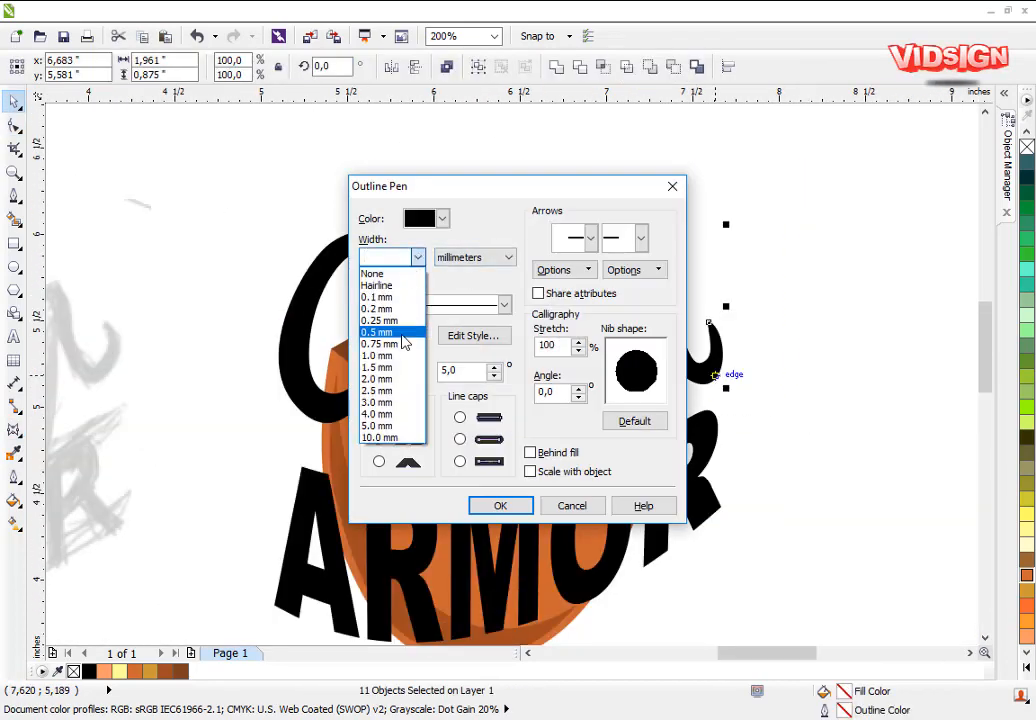
pyautogui.click(400, 342)
pyautogui.moveTo(373, 257); pyautogui.dragTo(550, 280)
pyautogui.write('3')
pyautogui.press('Return')
pyautogui.click(483, 266)
pyautogui.rightClick(1027, 147)
pyautogui.scroll(-1, 441, 302)
pyautogui.click(595, 391)
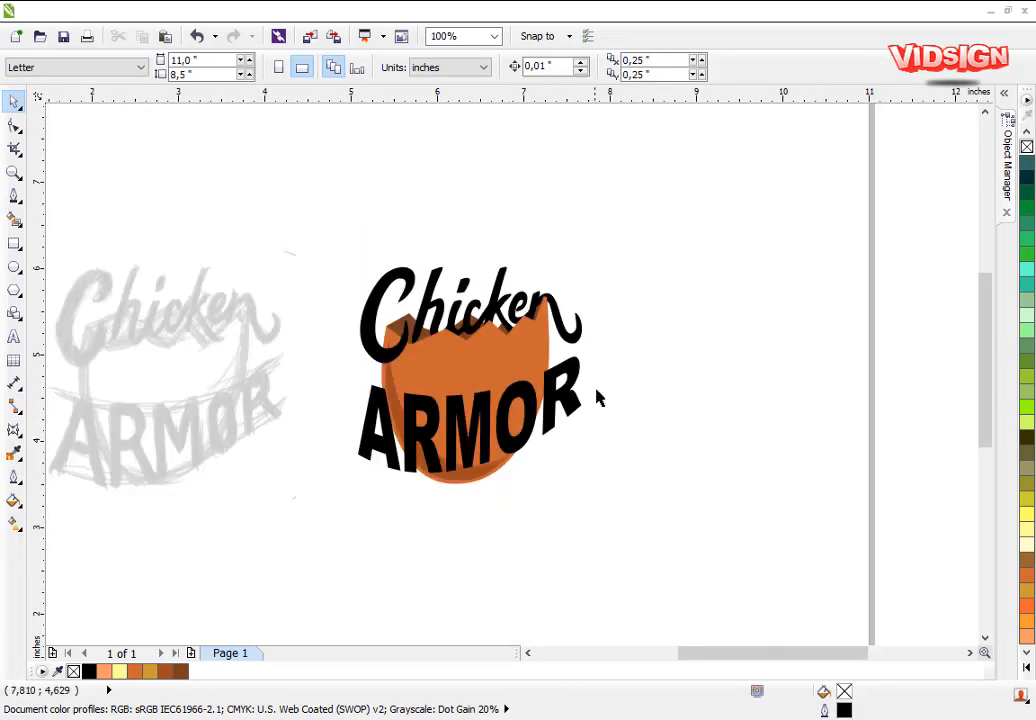
# - With snapping to objects turned off, draw a narrow closed highlight strip about 0.118 by 1.104 inches inside the shell's right edge
pyautogui.scroll(1, 440, 374)
pyautogui.click(14, 196)
pyautogui.scroll(1, 712, 250)
pyautogui.click(575, 252)
pyautogui.click(546, 37)
pyautogui.click(560, 143)
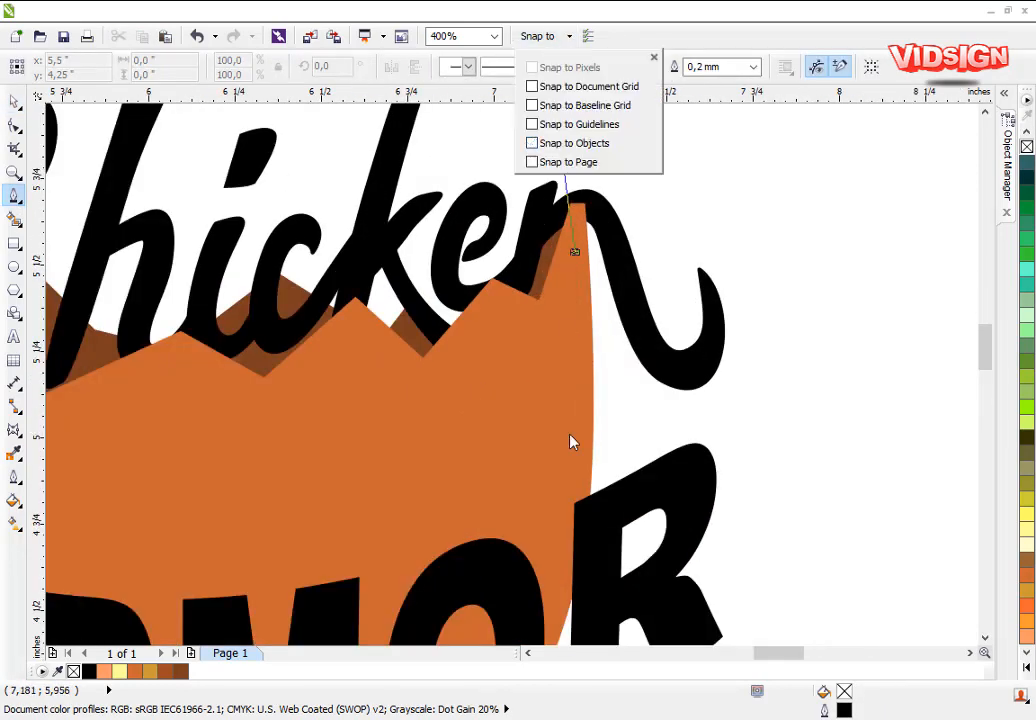
pyautogui.moveTo(579, 440); pyautogui.dragTo(576, 518)
pyautogui.scroll(-1, 576, 524)
pyautogui.scroll(1, 510, 392)
pyautogui.moveTo(495, 442); pyautogui.dragTo(482, 480)
pyautogui.moveTo(523, 412); pyautogui.dragTo(524, 298)
pyautogui.click(519, 285)
pyautogui.click(536, 250)
pyautogui.press('space')
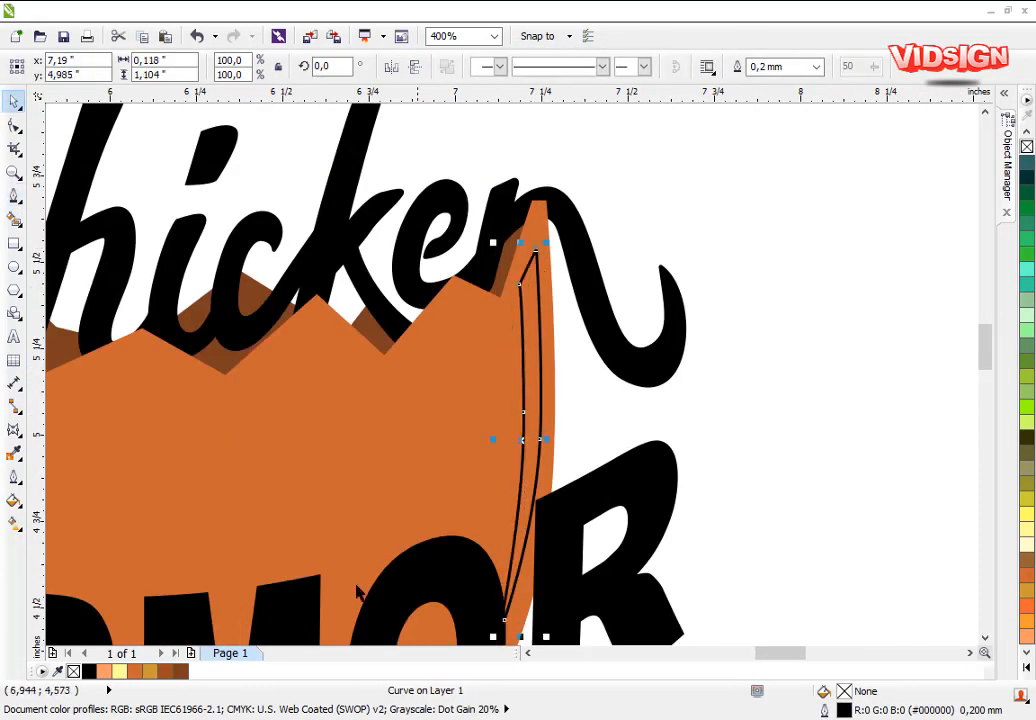
# - Fill the highlight strip with pale yellow and remove its outline
pyautogui.click(120, 671)
pyautogui.rightClick(74, 671)
pyautogui.scroll(-2, 540, 530)
pyautogui.click(590, 395)
pyautogui.scroll(2, 496, 380)
# - Sample the shell's orange #CC6633 and apply it as the fill of the highlight strip
pyautogui.click(14, 453)
pyautogui.click(367, 331)
pyautogui.click(561, 233)
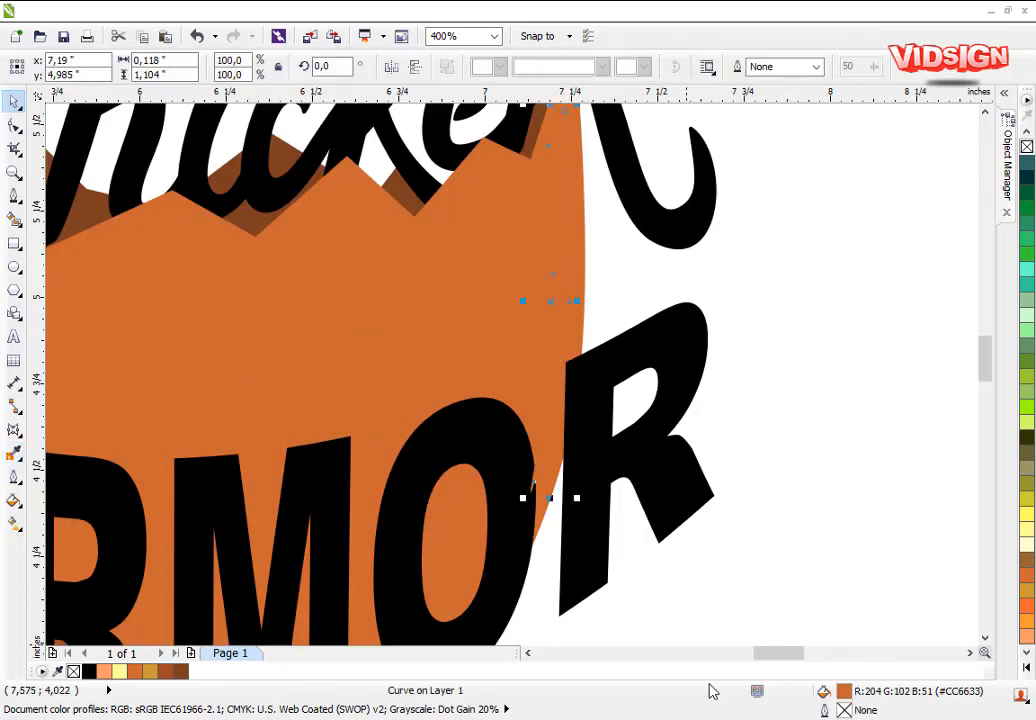
pyautogui.doubleClick(844, 691)
pyautogui.click(424, 220)
pyautogui.click(365, 218)
pyautogui.click(604, 503)
# - Lighten the highlight strip's uniform fill to pale orange #E6A98A
pyautogui.doubleClick(844, 691)
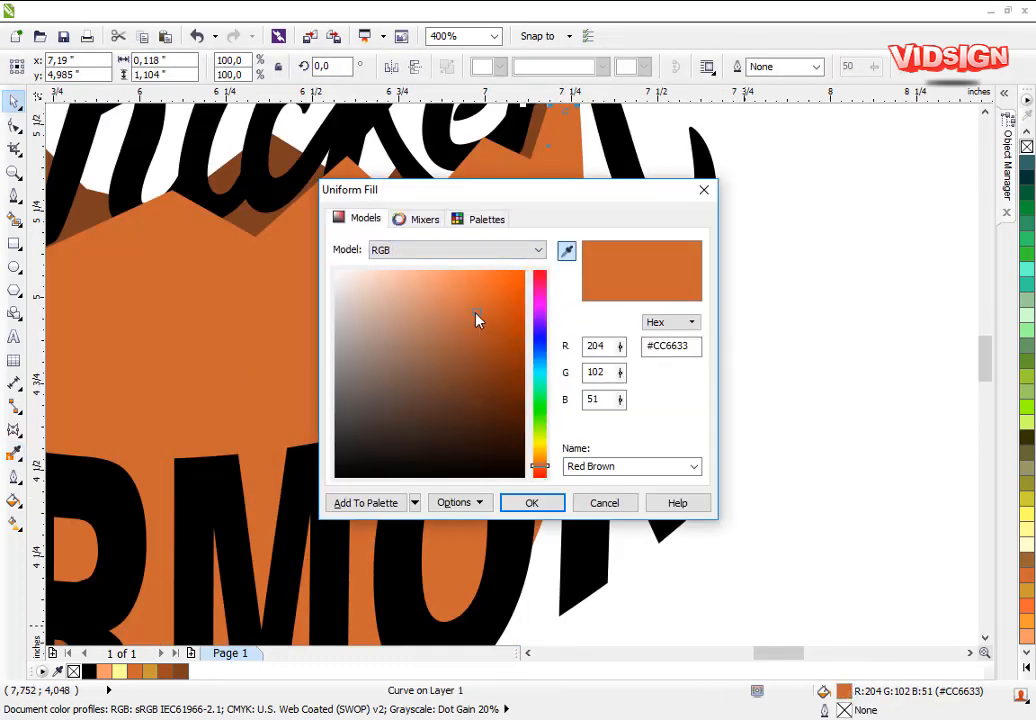
pyautogui.moveTo(476, 313); pyautogui.dragTo(411, 294)
pyautogui.click(532, 503)
pyautogui.scroll(-2, 520, 385)
pyautogui.click(606, 395)
pyautogui.click(431, 375)
pyautogui.click(602, 386)
pyautogui.scroll(-1, 598, 384)
pyautogui.scroll(2, 470, 376)
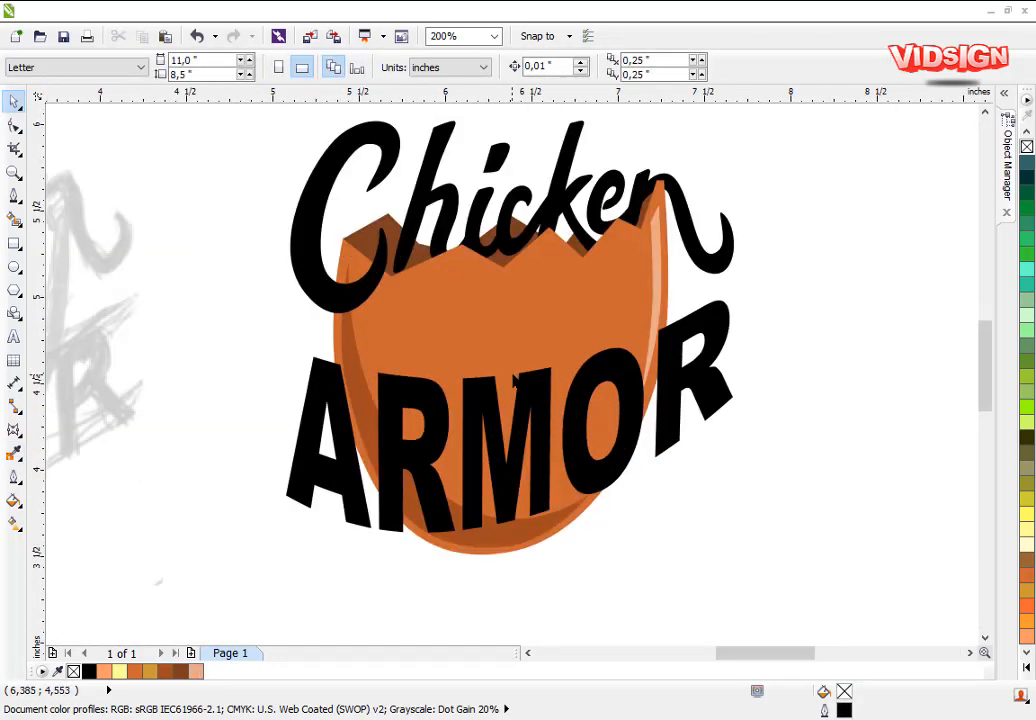
# - Fill the ARMOR lettering with dark teal #003333
pyautogui.click(513, 380)
pyautogui.hscroll(1, 760, 520)
pyautogui.click(1027, 667)
pyautogui.click(991, 665)
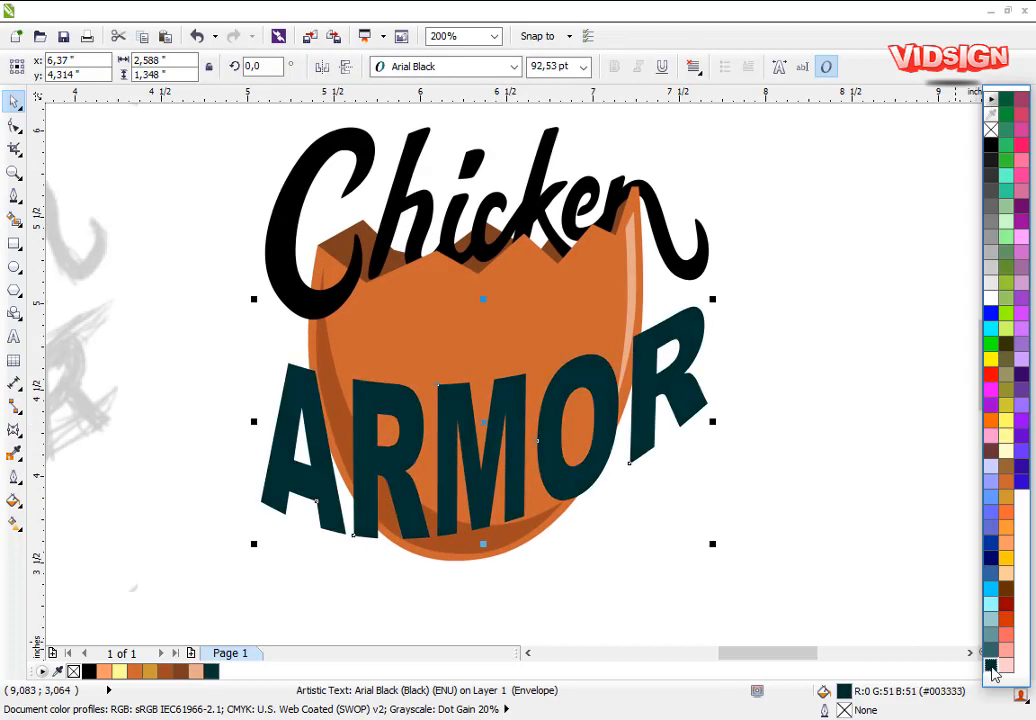
pyautogui.click(800, 430)
# - Draw a closed jagged highlight shape below the broken edge under the n, joining the top of the highlight strip
pyautogui.scroll(2, 620, 280)
pyautogui.click(14, 195)
pyautogui.click(393, 353)
pyautogui.click(475, 391)
pyautogui.click(489, 398)
pyautogui.click(533, 309)
pyautogui.click(532, 353)
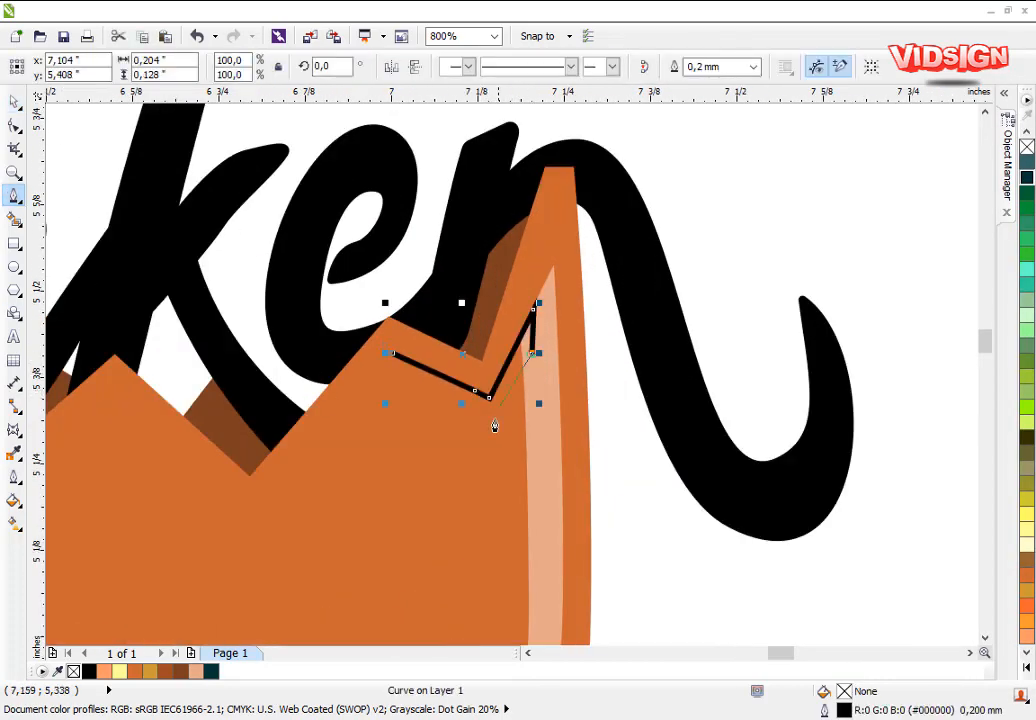
pyautogui.click(476, 446)
pyautogui.click(393, 353)
# - Give the jagged shape the strip's pale orange fill without an outline and weld it to the strip
pyautogui.click(14, 453)
pyautogui.click(480, 418)
pyautogui.rightClick(1027, 147)
pyautogui.keyDown('shift'); pyautogui.click(570, 450); pyautogui.keyUp('shift')
pyautogui.click(557, 66)
pyautogui.press('F10')
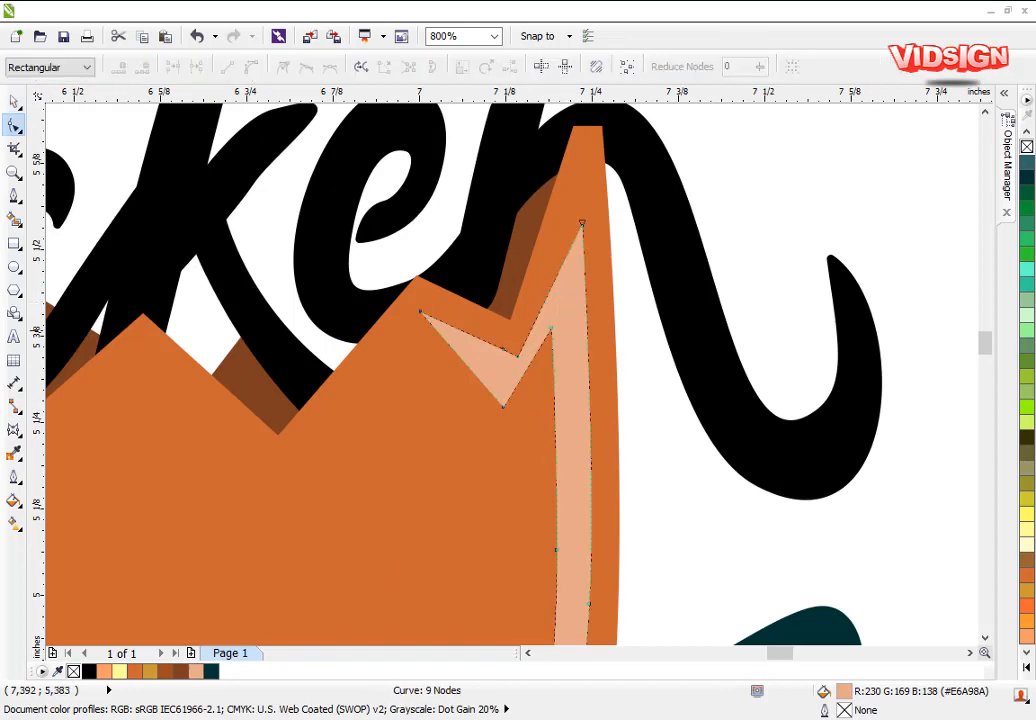
pyautogui.press('space')
pyautogui.click(712, 190)
# - Select all the letters of the word Chicken in the vector logo
pyautogui.scroll(-2, 682, 190)
pyautogui.scroll(-1, 541, 484)
pyautogui.press('F2')
pyautogui.moveTo(150, 194); pyautogui.dragTo(794, 566)
pyautogui.click(640, 243)
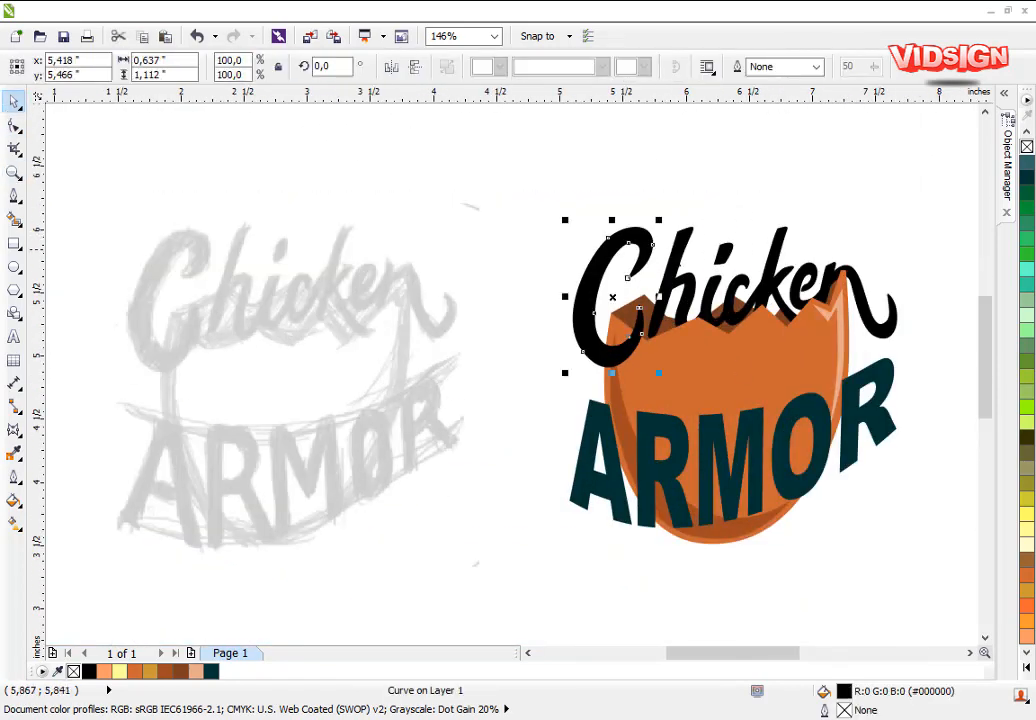
pyautogui.keyDown('shift'); pyautogui.click(678, 232); pyautogui.keyUp('shift')
pyautogui.moveTo(513, 157); pyautogui.dragTo(935, 378)
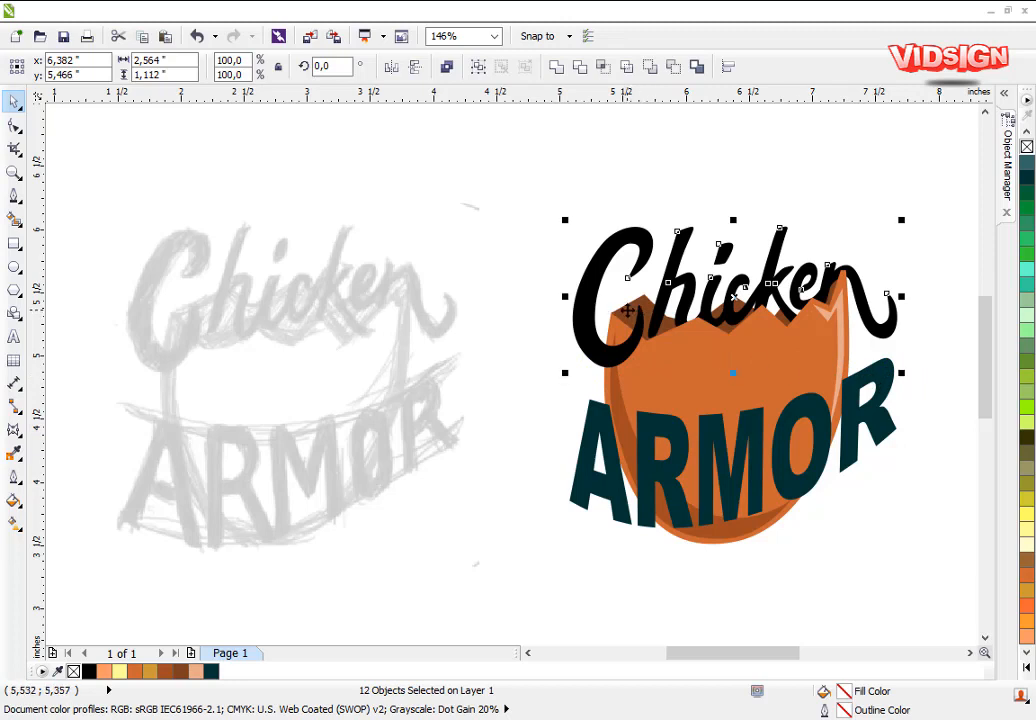
# - Try red #FF0000 and yellow #FFFF66 as the fill and outline colour of the Chicken lettering
pyautogui.click(1027, 668)
pyautogui.click(990, 375)
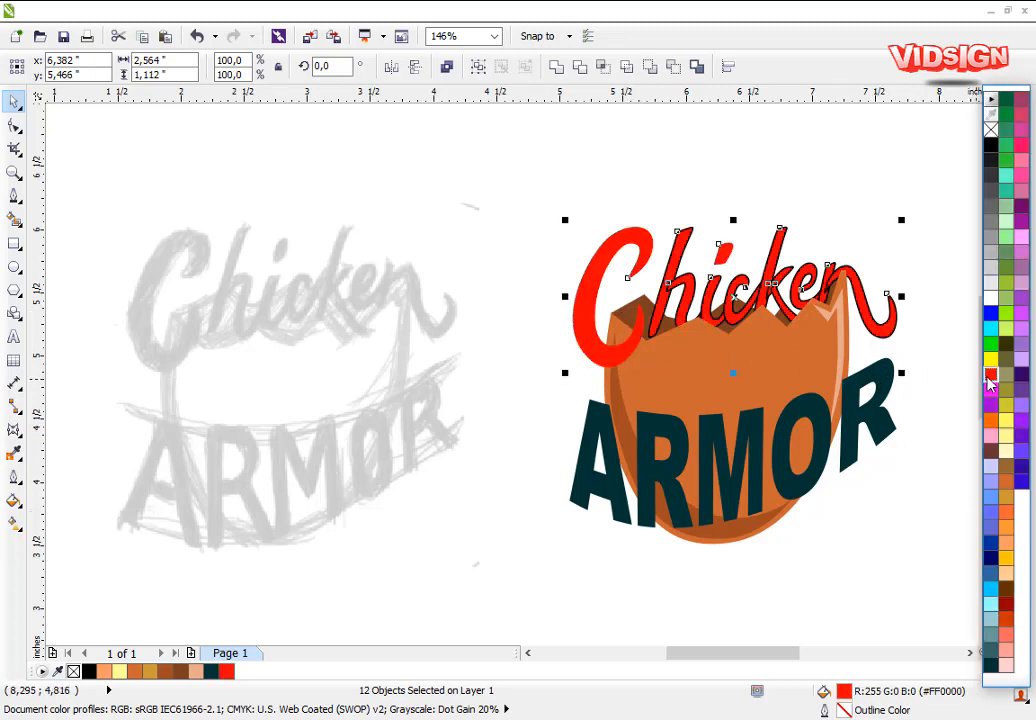
pyautogui.rightClick(990, 378)
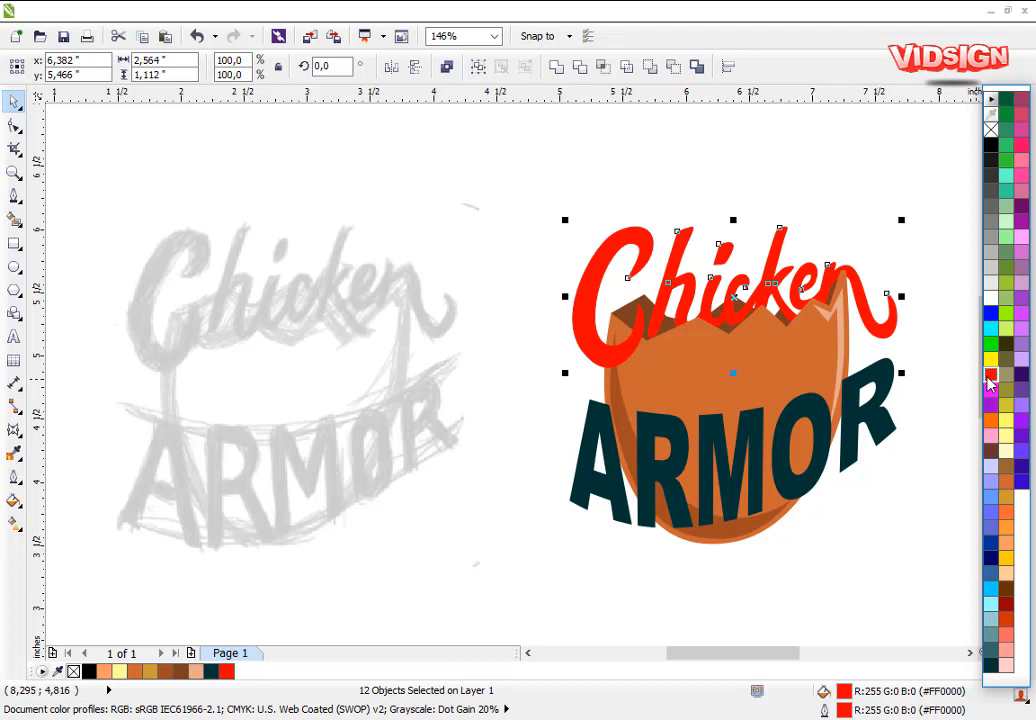
pyautogui.click(1005, 425)
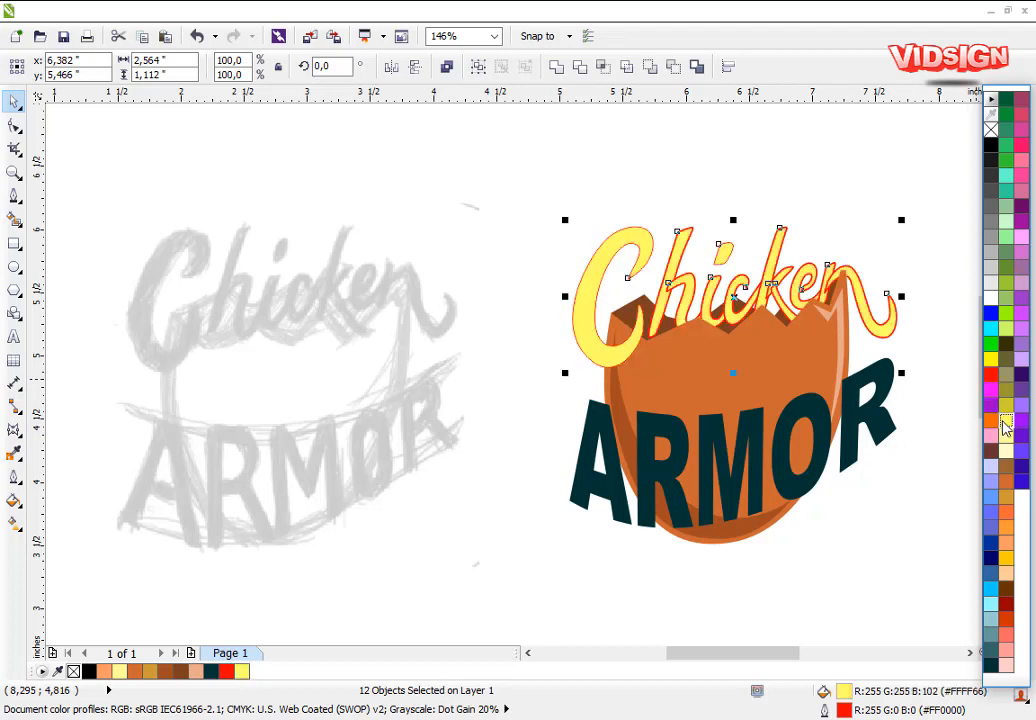
pyautogui.rightClick(1006, 427)
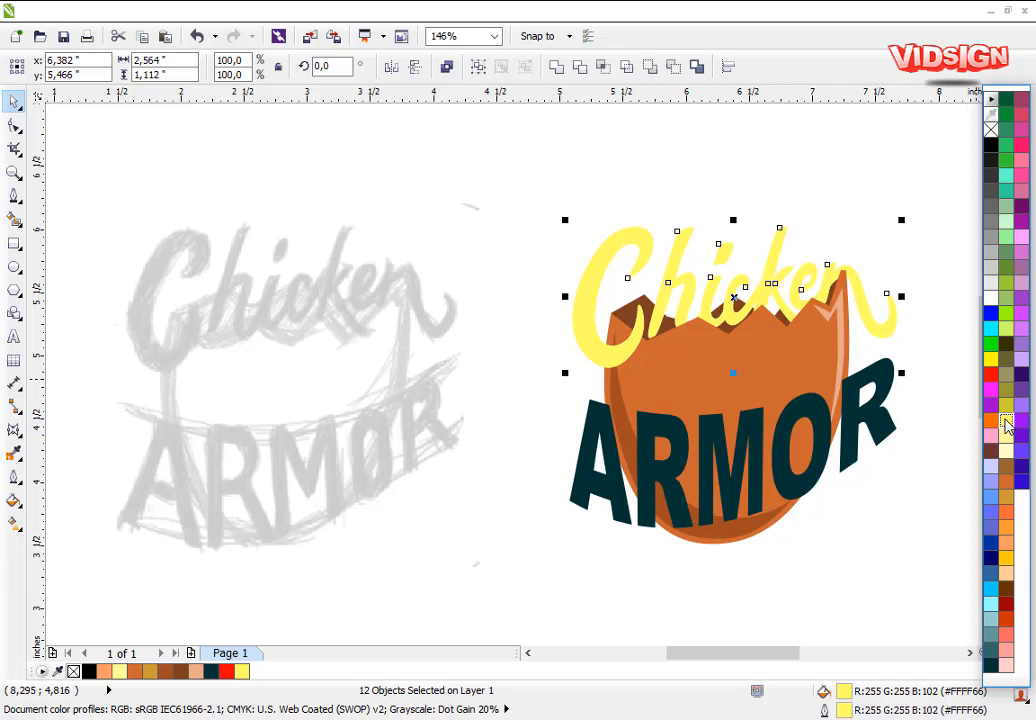
# - Try lime green #99FF00, dark purple #330066 and violet #9900FF as the fill and outline colour of the Chicken lettering
pyautogui.click(1005, 318)
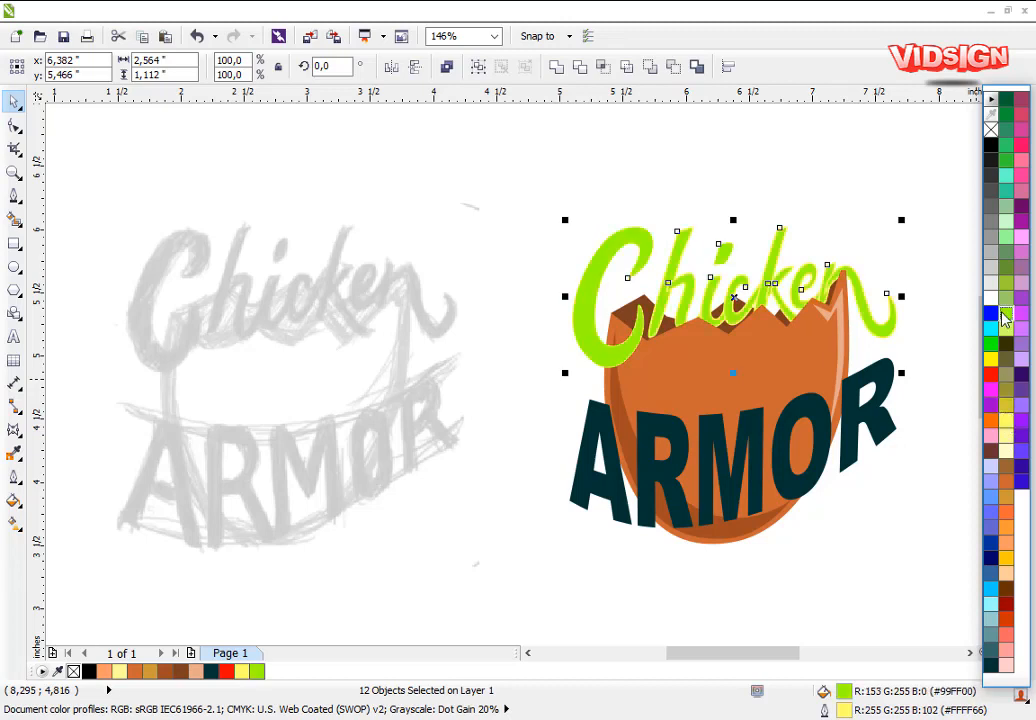
pyautogui.rightClick(1005, 318)
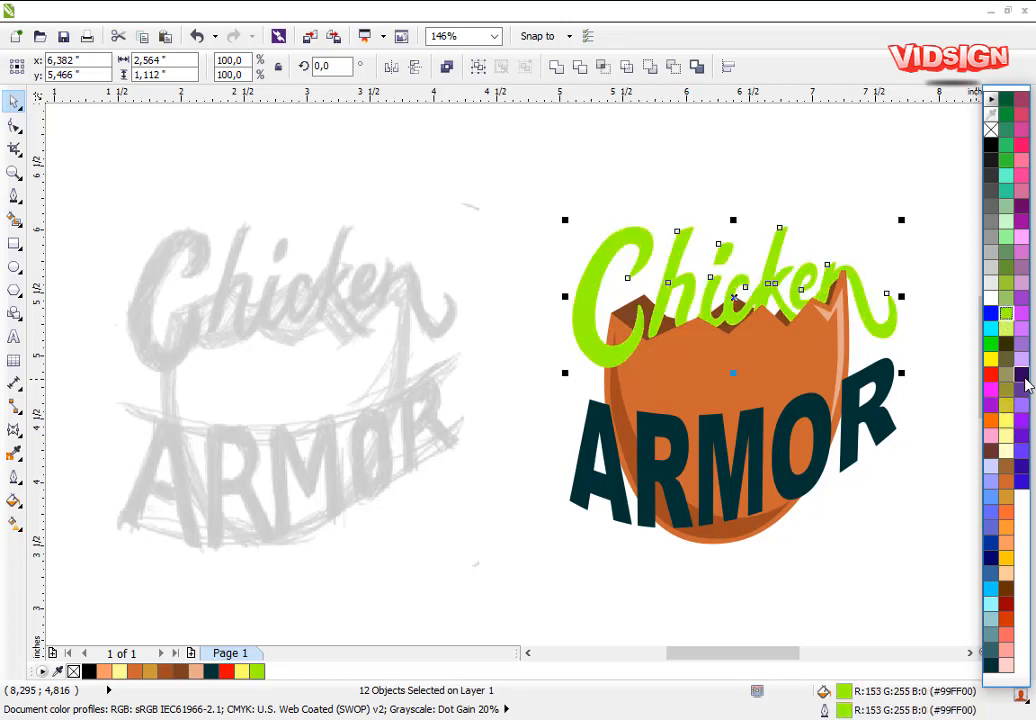
pyautogui.click(1024, 381)
pyautogui.rightClick(1024, 381)
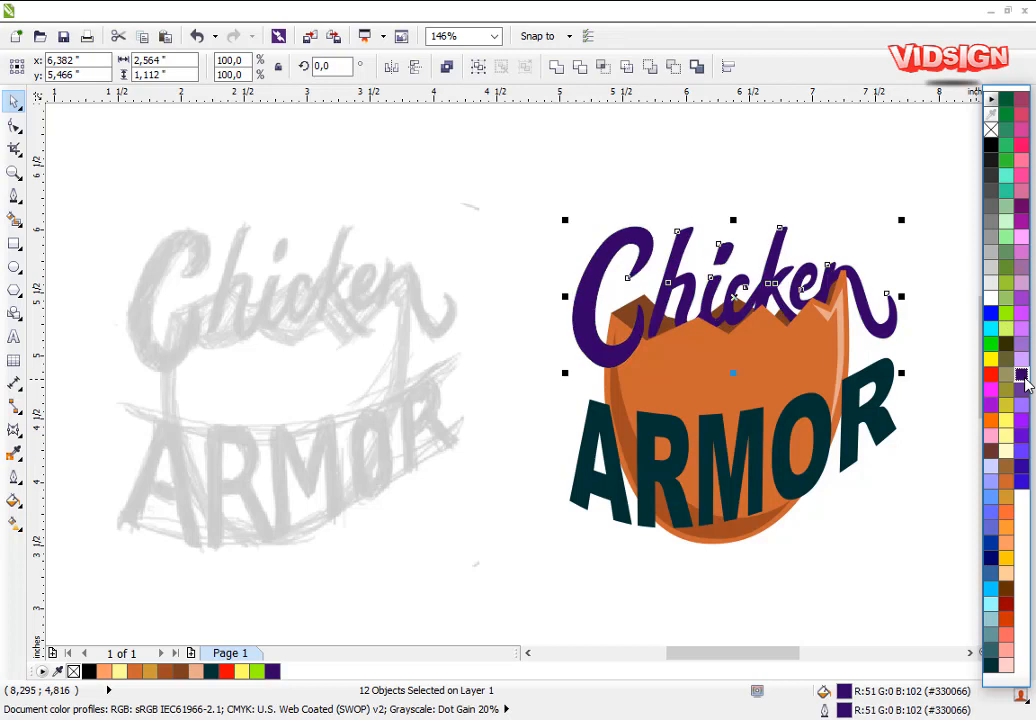
pyautogui.click(1022, 421)
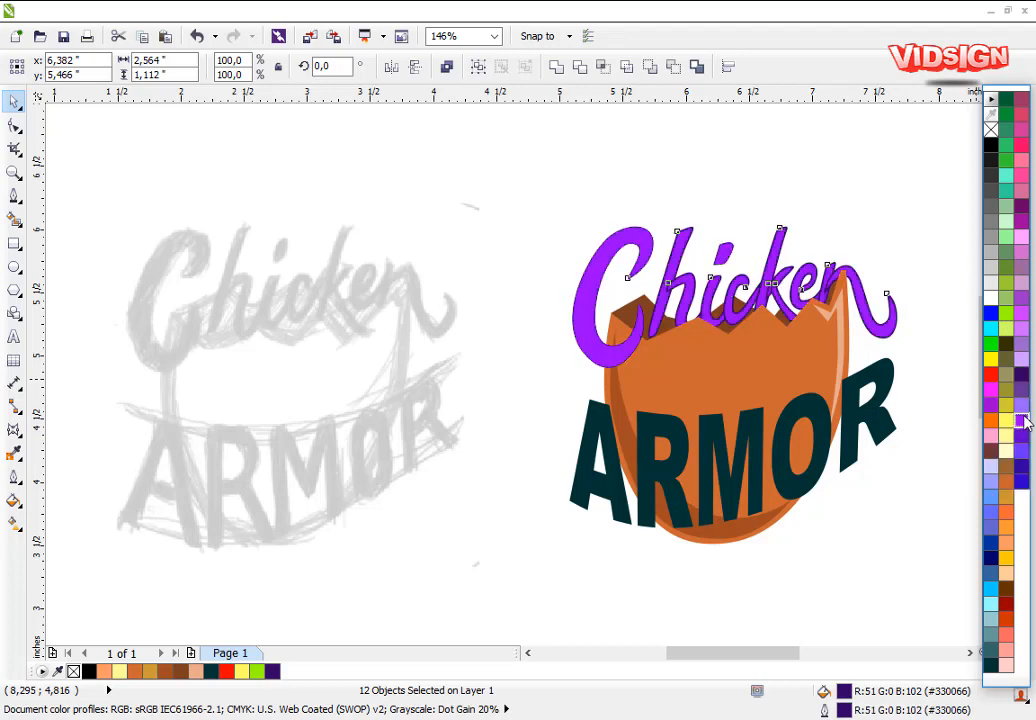
pyautogui.rightClick(1022, 421)
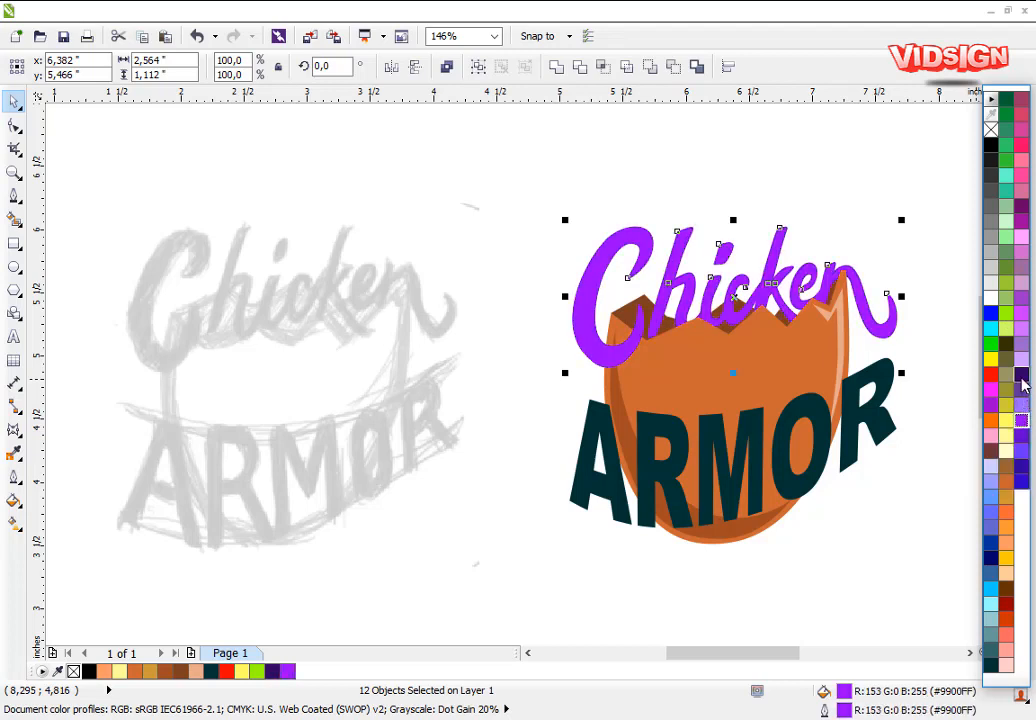
# - Set both the fill and the outline of the Chicken lettering to dark purple #330066 and deselect it
pyautogui.click(1022, 378)
pyautogui.rightClick(1022, 378)
pyautogui.click(902, 475)
pyautogui.scroll(-1, 842, 446)
pyautogui.scroll(1, 351, 347)
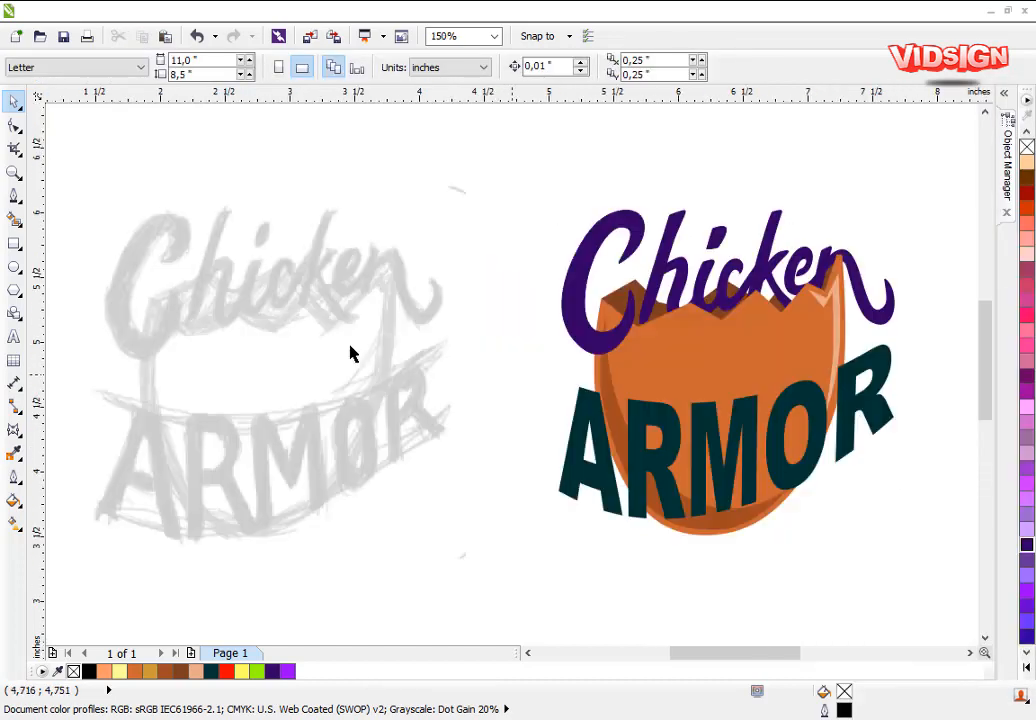
# - Examine the coloured logo up close and side by side with the pencil sketch
pyautogui.scroll(1, 712, 524)
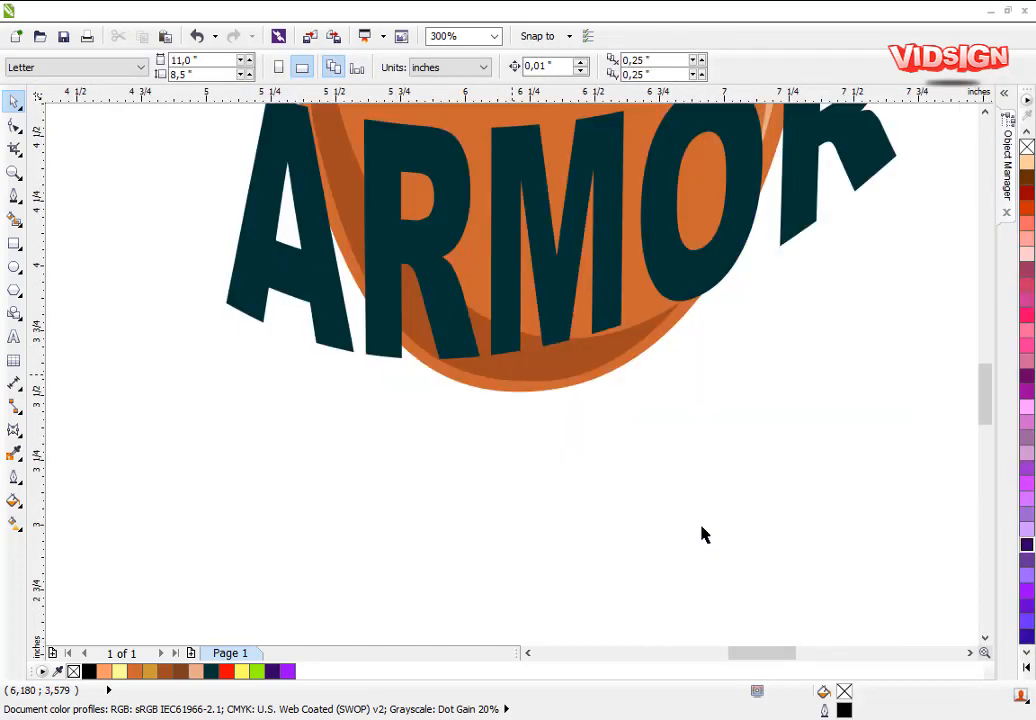
pyautogui.scroll(-2, 506, 370)
pyautogui.scroll(1, 547, 382)
pyautogui.scroll(-1, 547, 382)
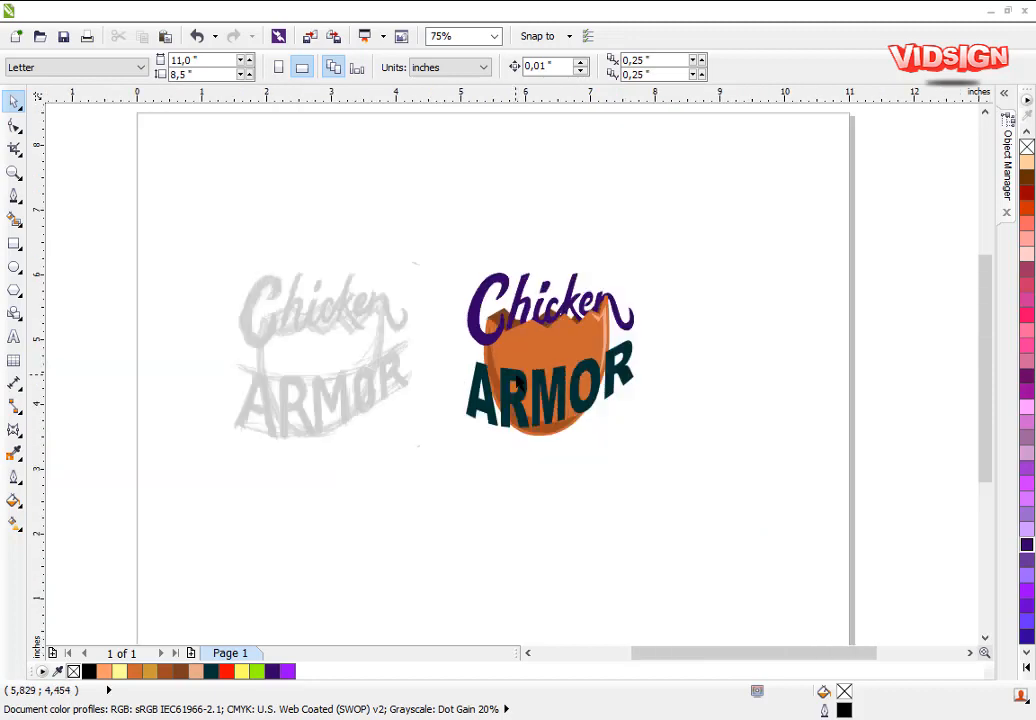
pyautogui.scroll(1, 517, 381)
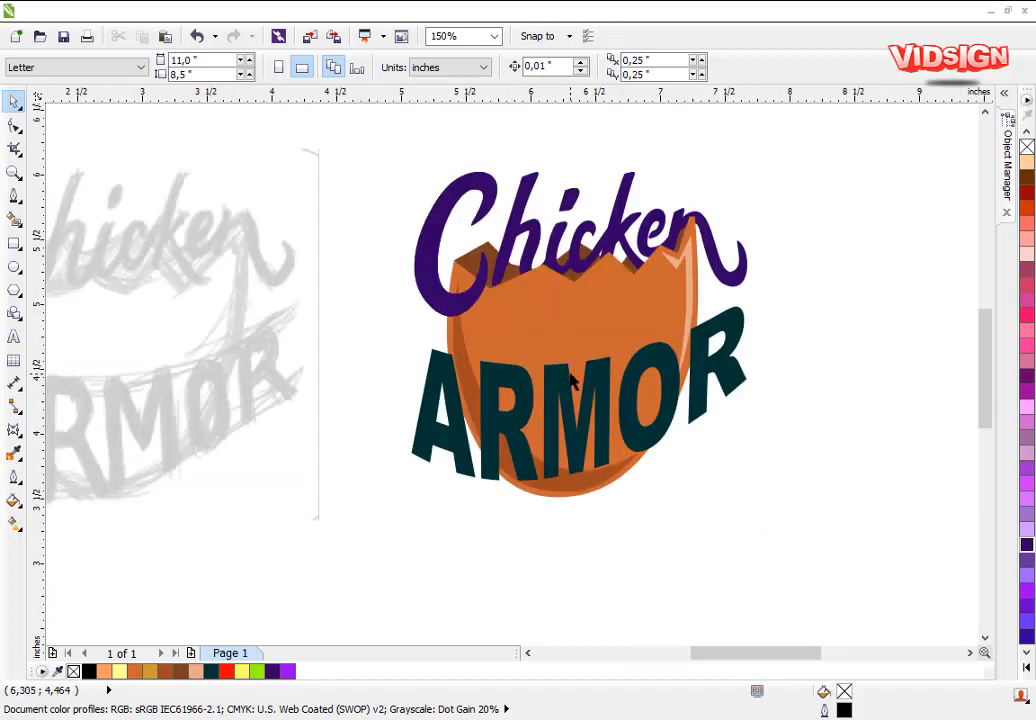
pyautogui.scroll(-1, 560, 378)
pyautogui.press('z')
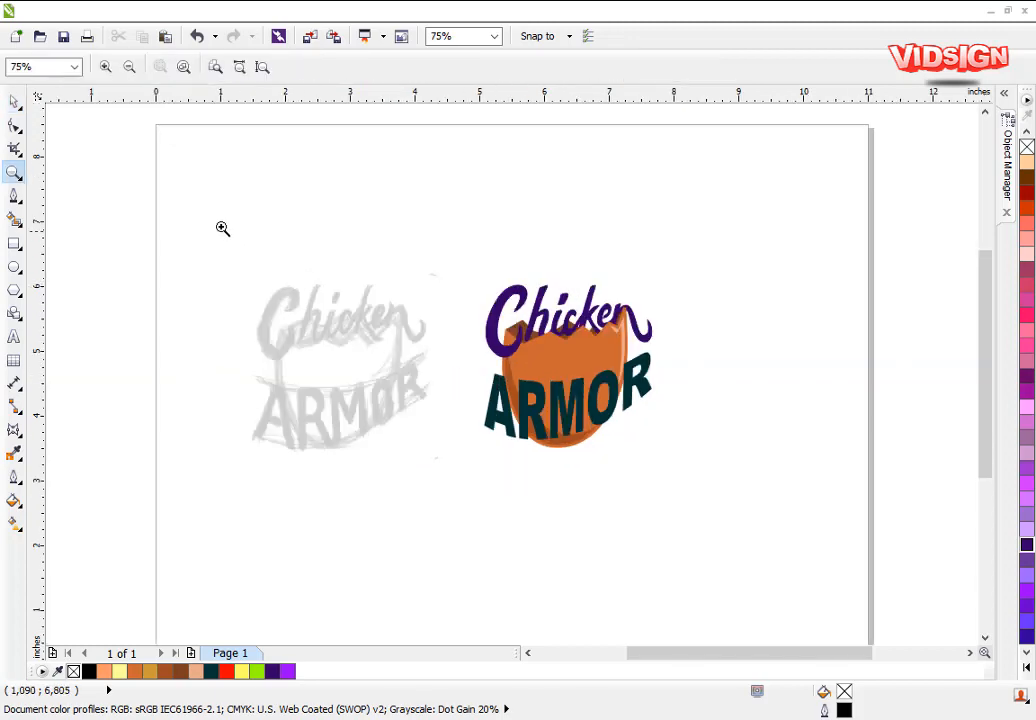
pyautogui.moveTo(222, 227); pyautogui.dragTo(714, 475)
pyautogui.press('space')
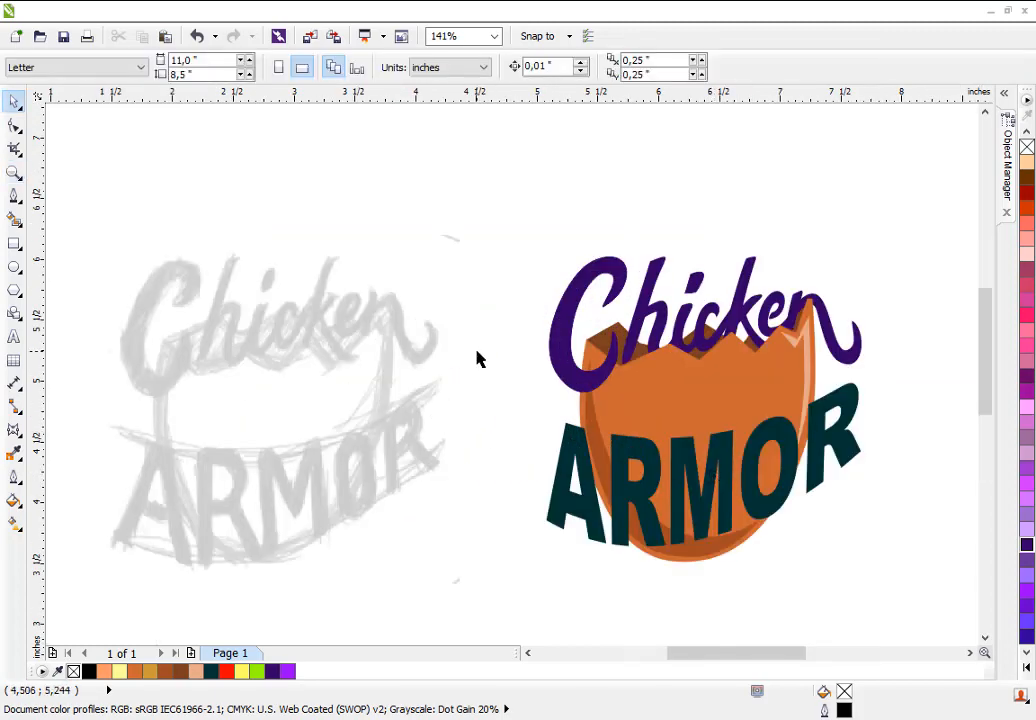